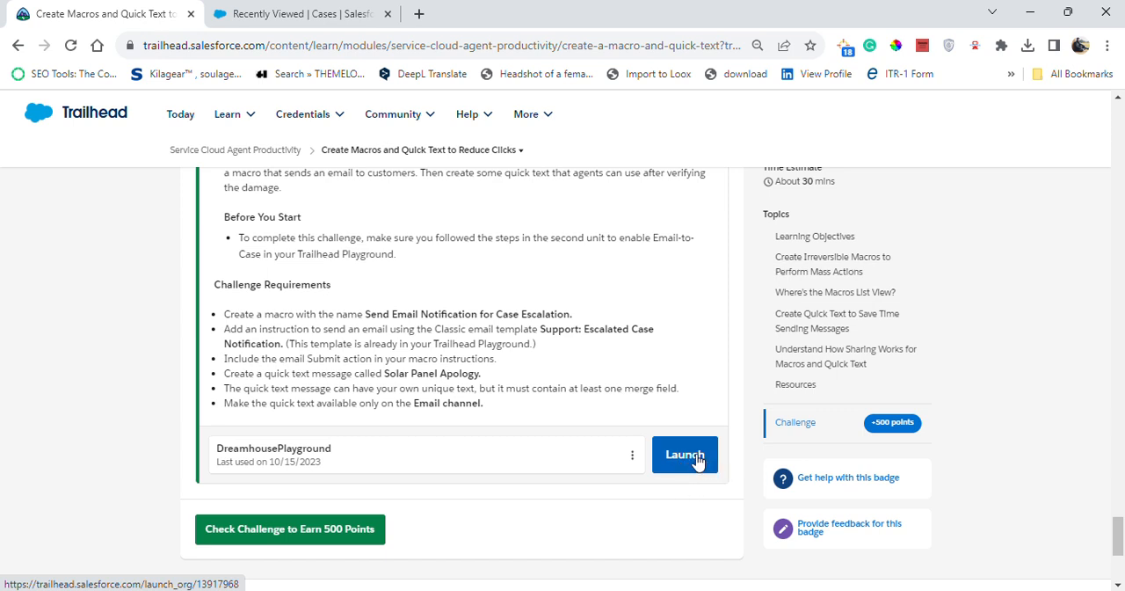
# Close the old Salesforce session, relaunch DreamhousePlayground from the Trailhead challenge, and close its leftover Macros workspace
pyautogui.click(345, 9)
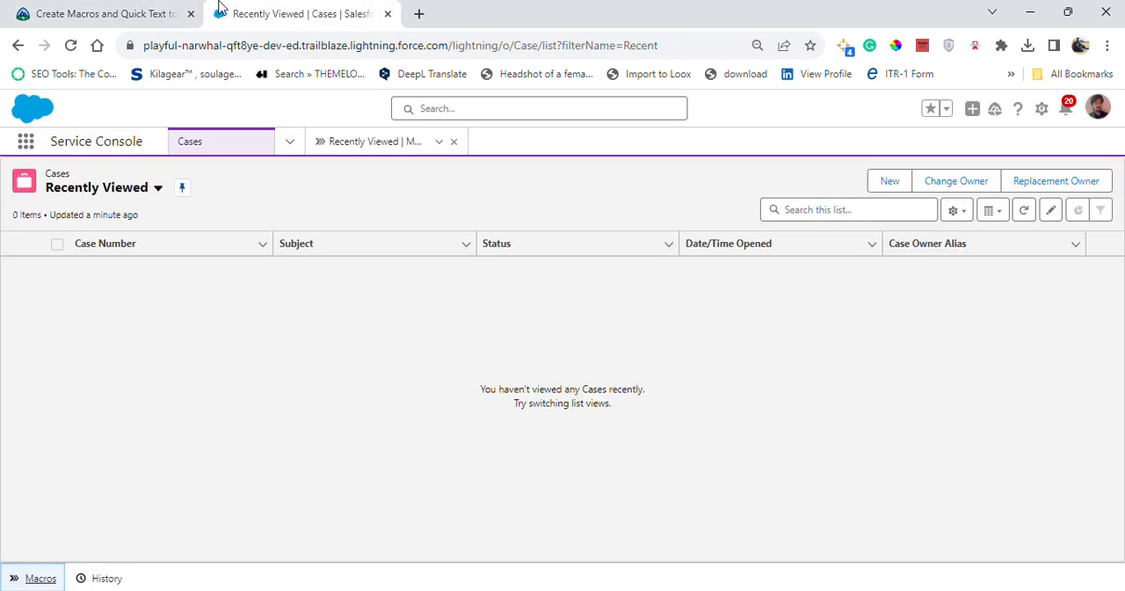
pyautogui.click(388, 15)
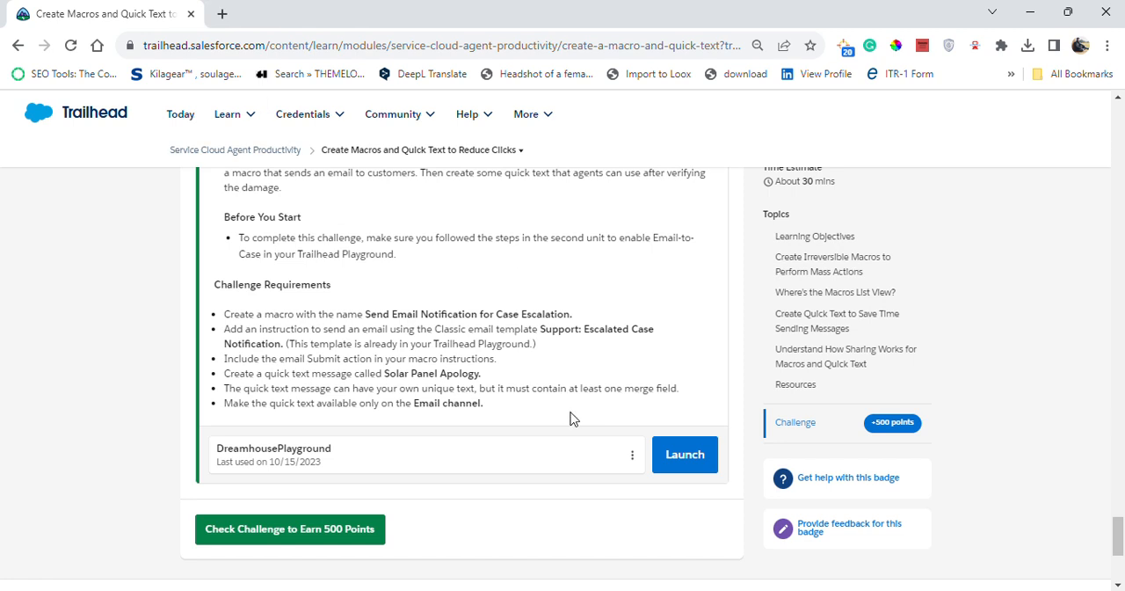
pyautogui.click(684, 453)
pyautogui.click(179, 7)
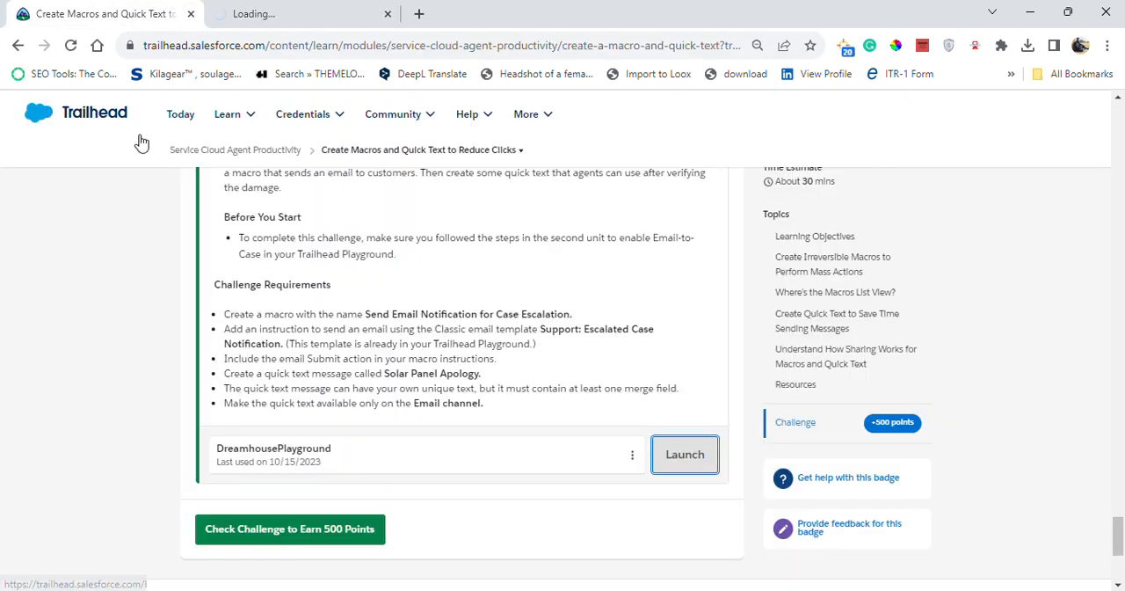
pyautogui.moveTo(1122, 538); pyautogui.dragTo(1098, 160)
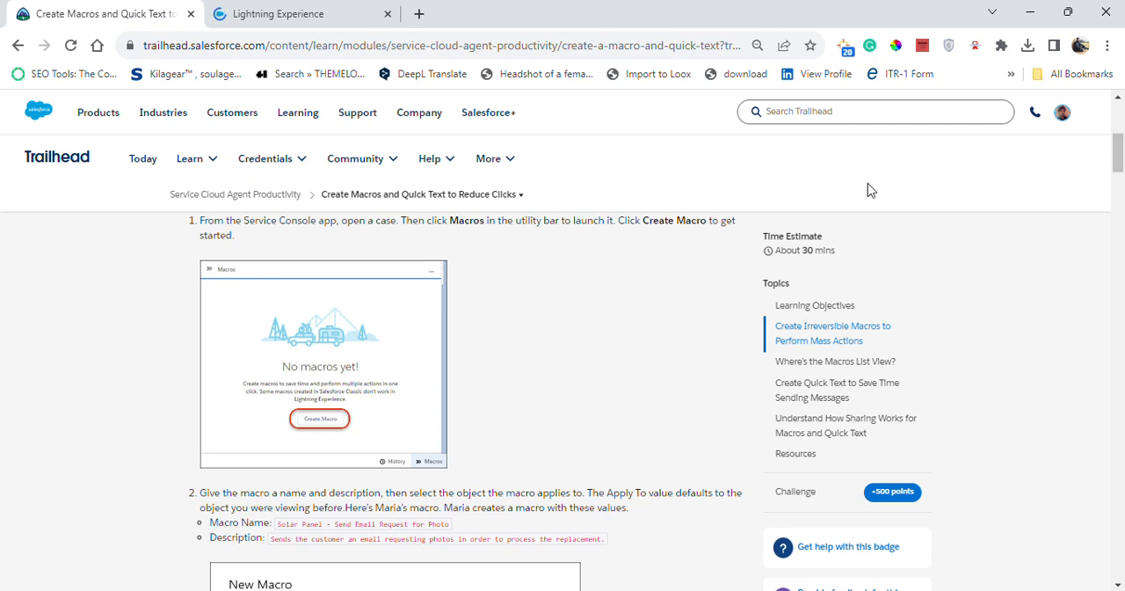
pyautogui.click(322, 10)
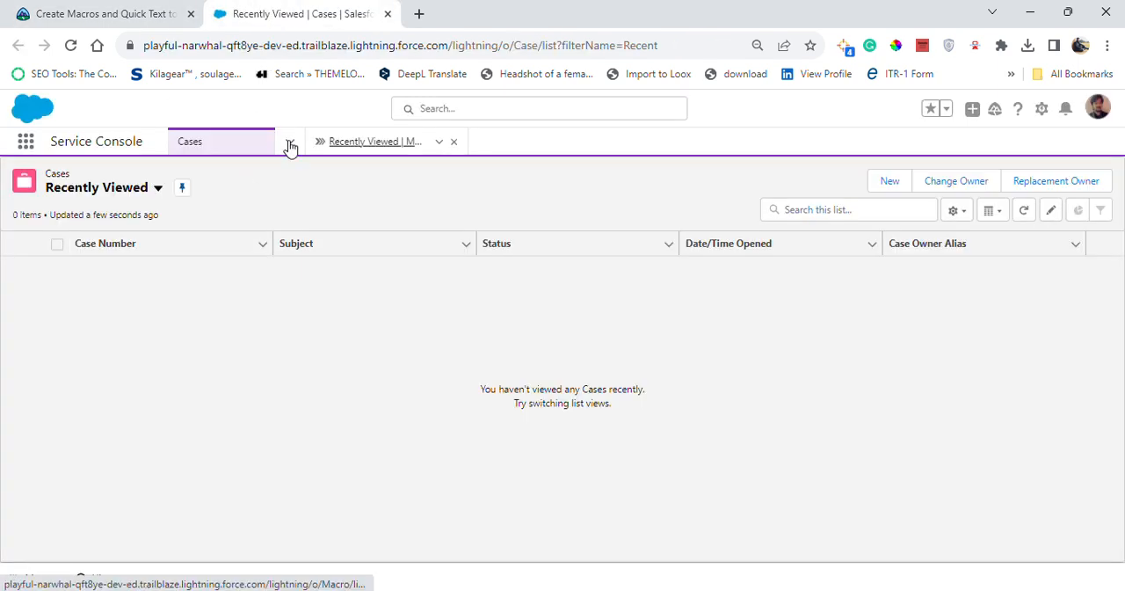
pyautogui.click(454, 142)
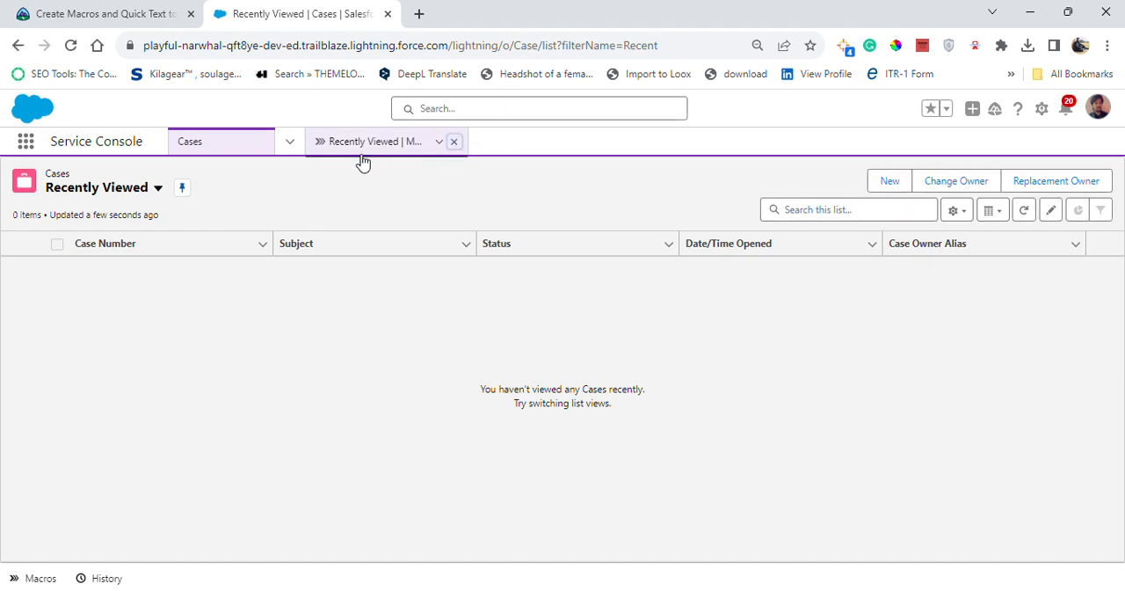
# Search the playground's apps and items for Macros and open the Macros list
pyautogui.click(24, 143)
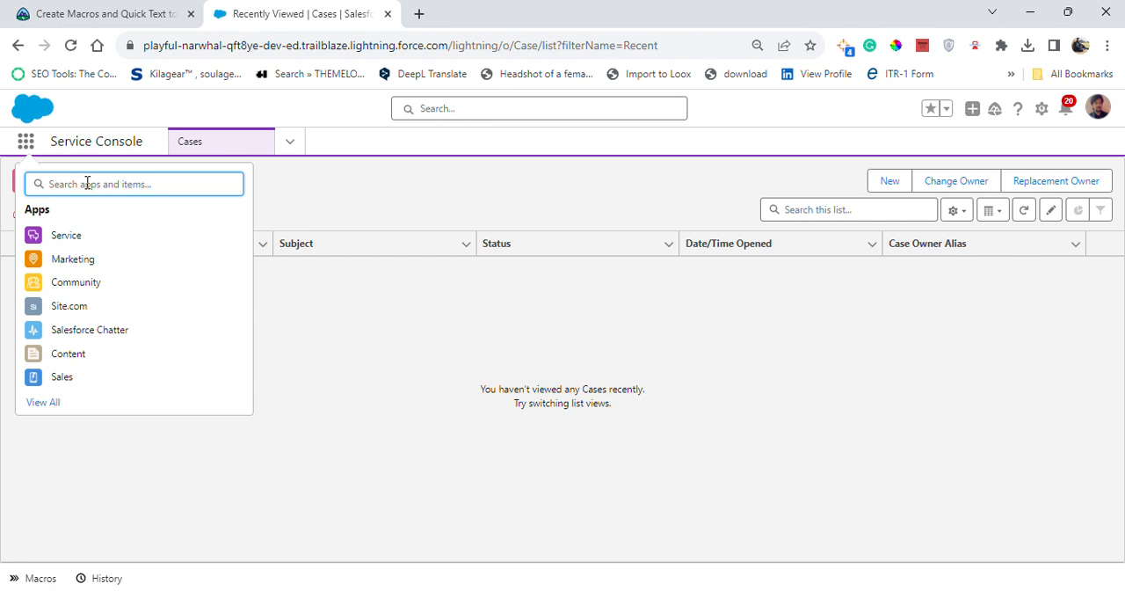
pyautogui.click(97, 14)
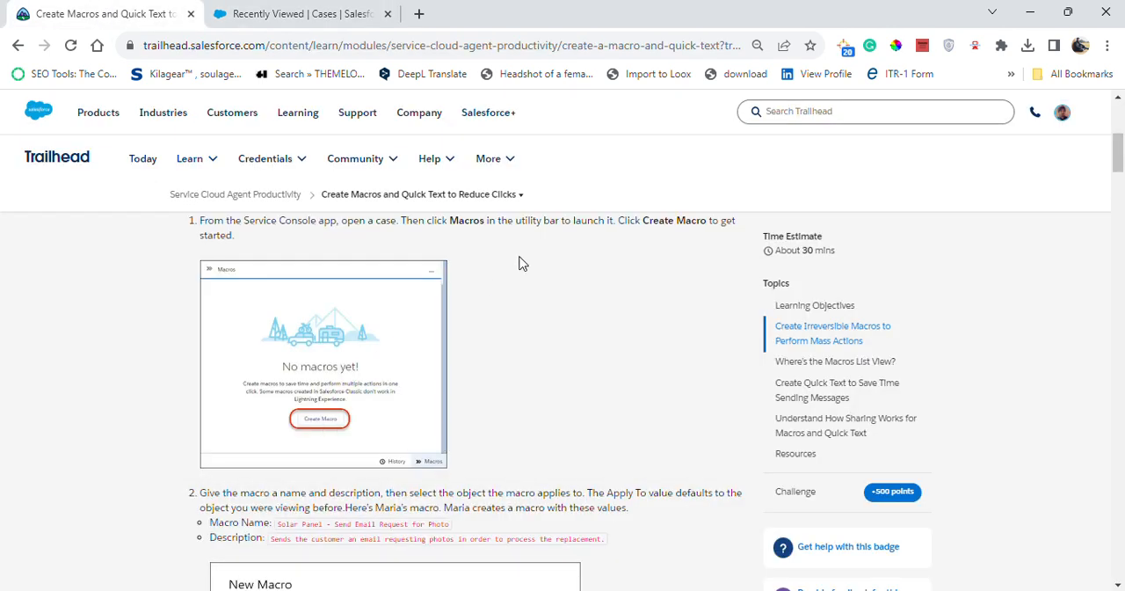
pyautogui.moveTo(450, 222); pyautogui.dragTo(488, 220)
pyautogui.hotkey('ctrl', 'c')
pyautogui.click(303, 14)
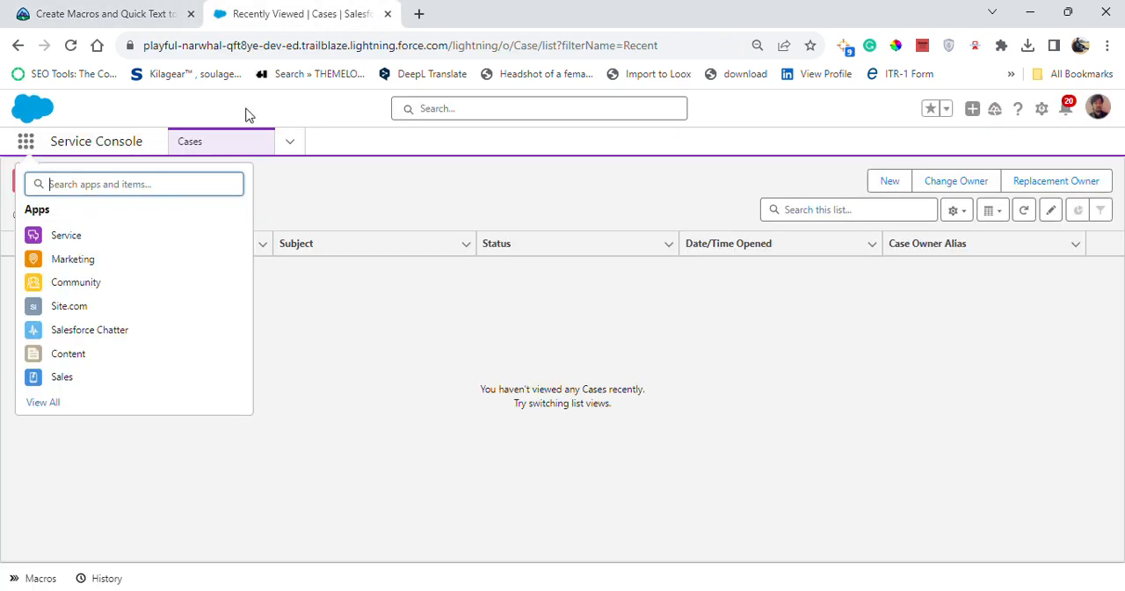
pyautogui.hotkey('ctrl', 'v')
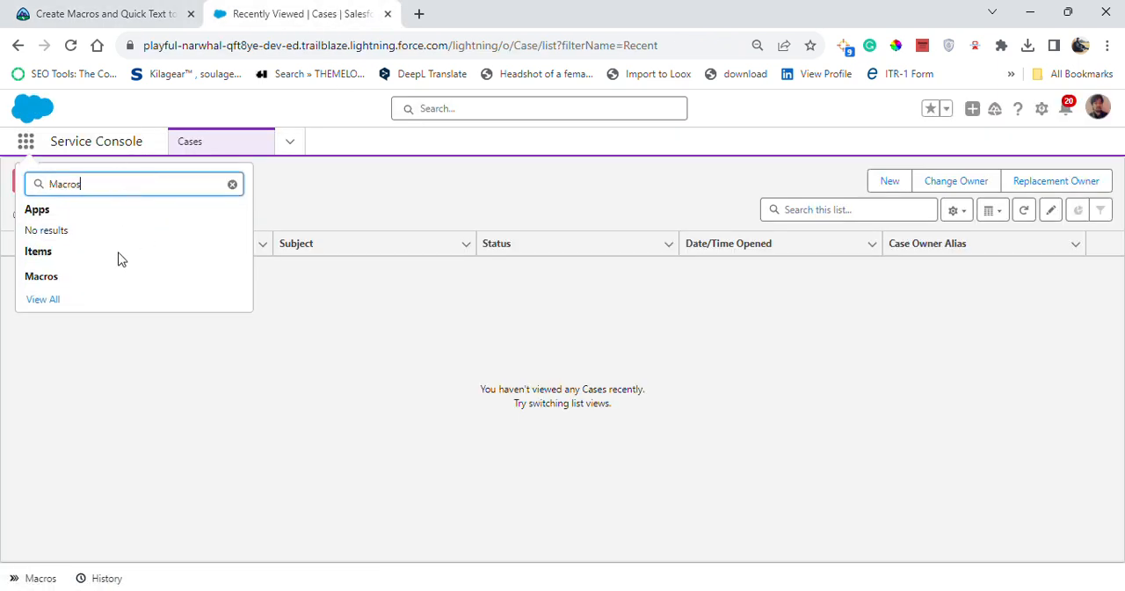
pyautogui.click(30, 281)
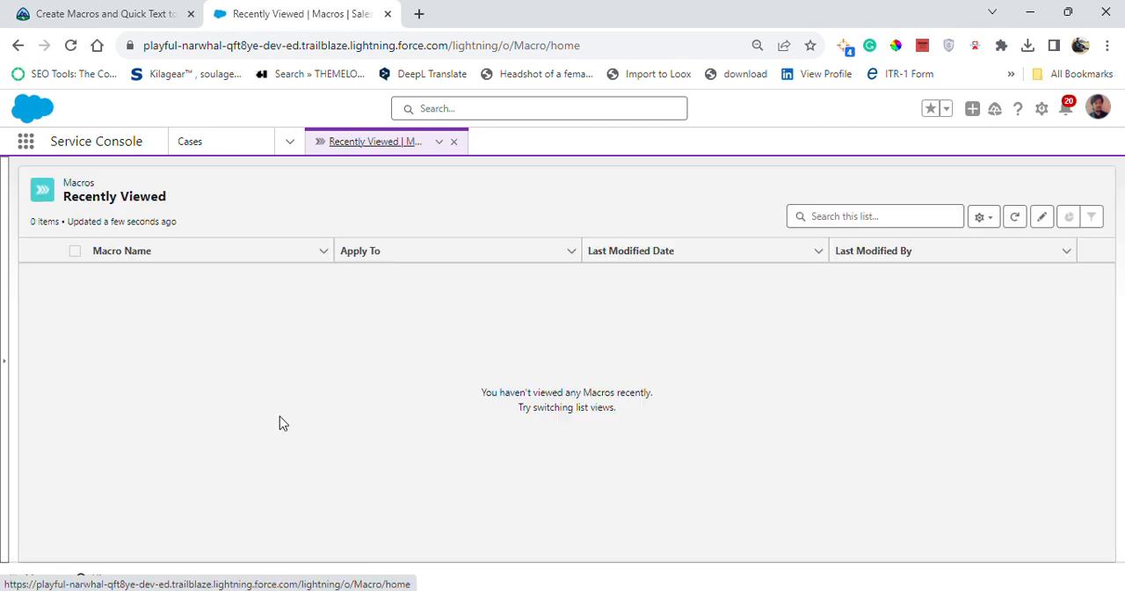
# Go back to Cases and start creating a new macro with the Macros utility
pyautogui.click(288, 143)
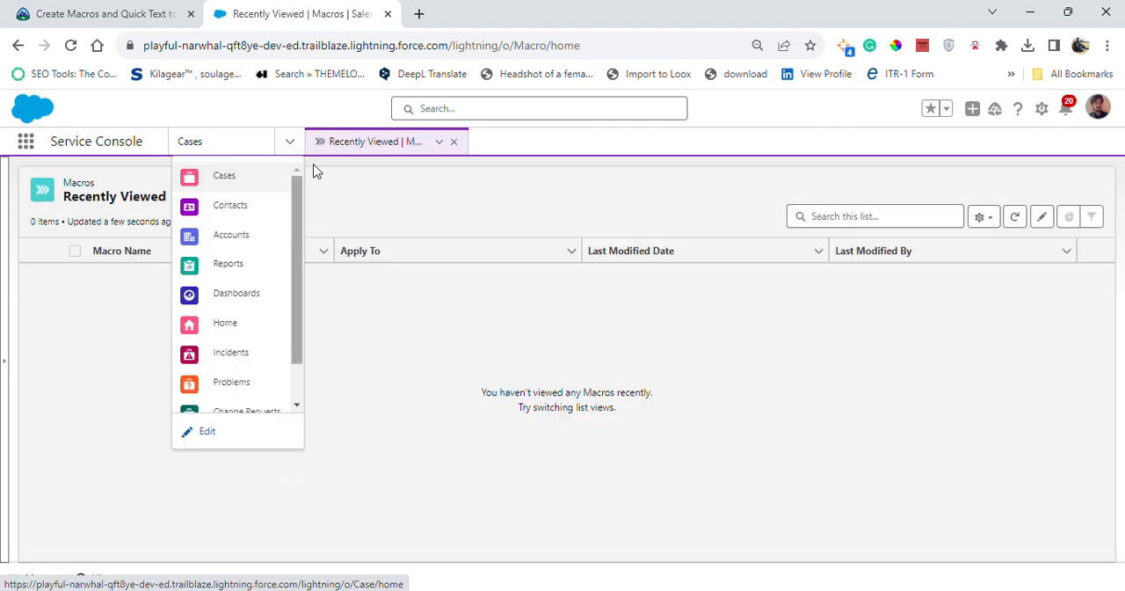
pyautogui.click(243, 185)
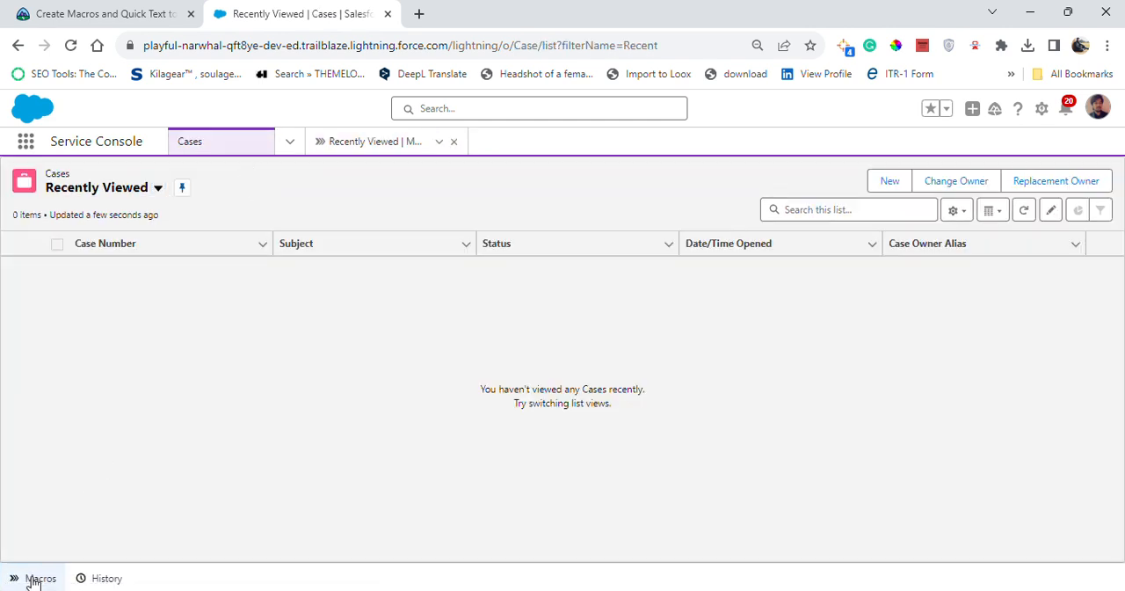
pyautogui.click(35, 580)
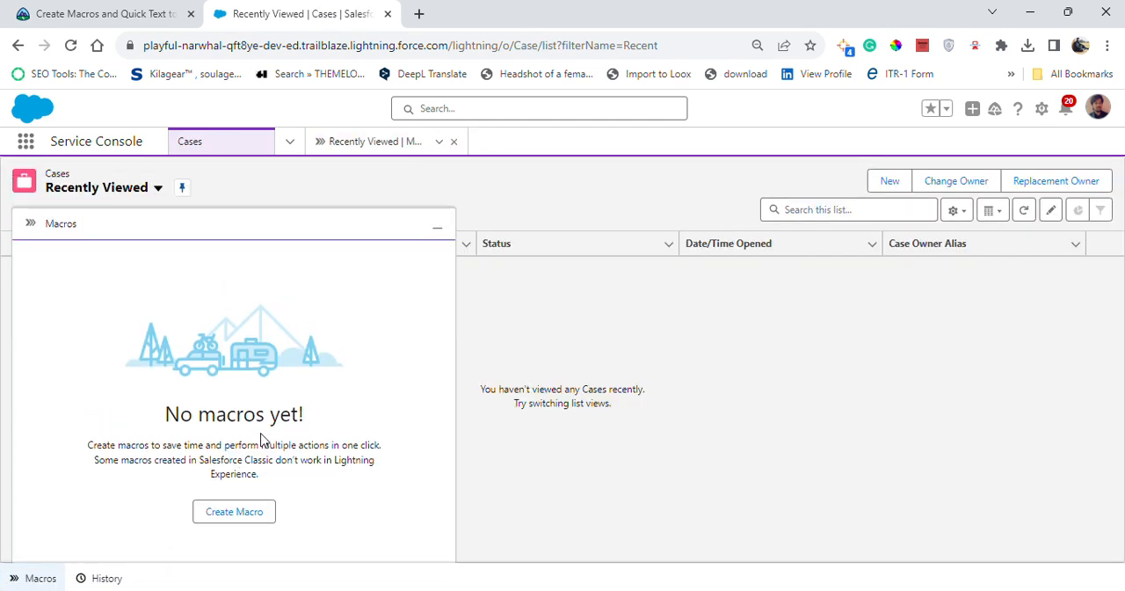
pyautogui.click(234, 511)
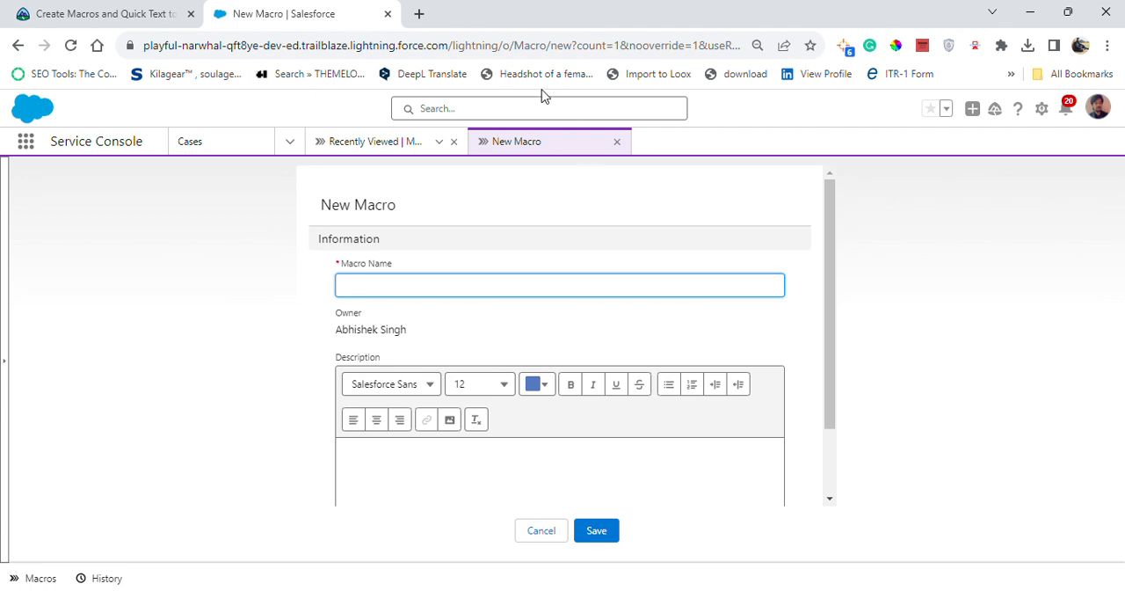
# Name the new macro "Send Email Notification for Case Escalation", using the name given in the challenge requirements
pyautogui.hotkey('ctrl', 'Tab')
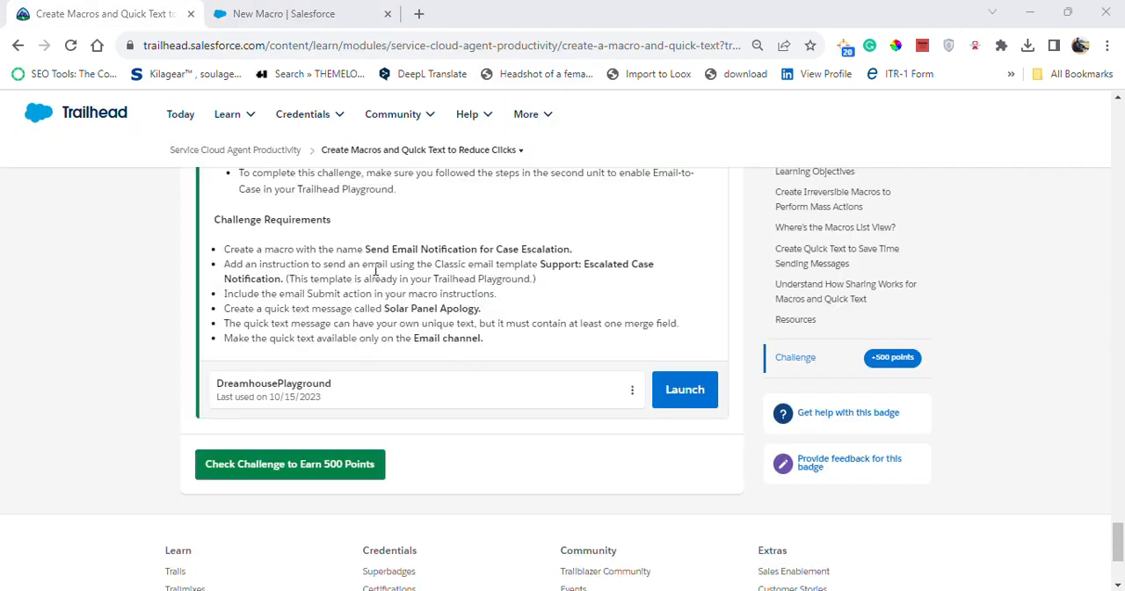
pyautogui.moveTo(365, 249); pyautogui.dragTo(576, 256)
pyautogui.hotkey('ctrl', 'c')
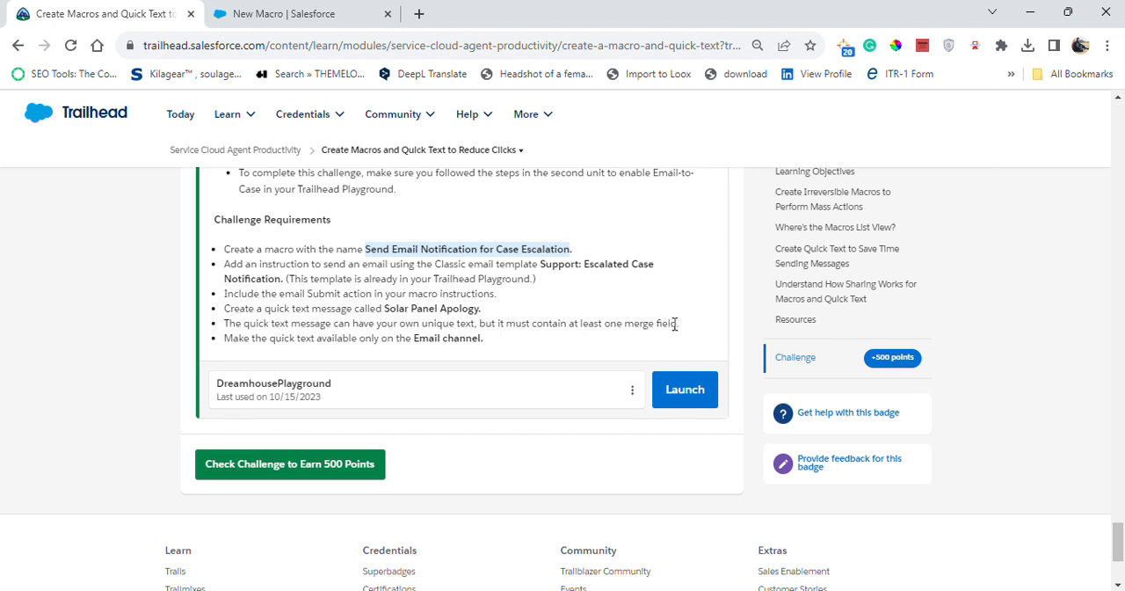
pyautogui.click(274, 16)
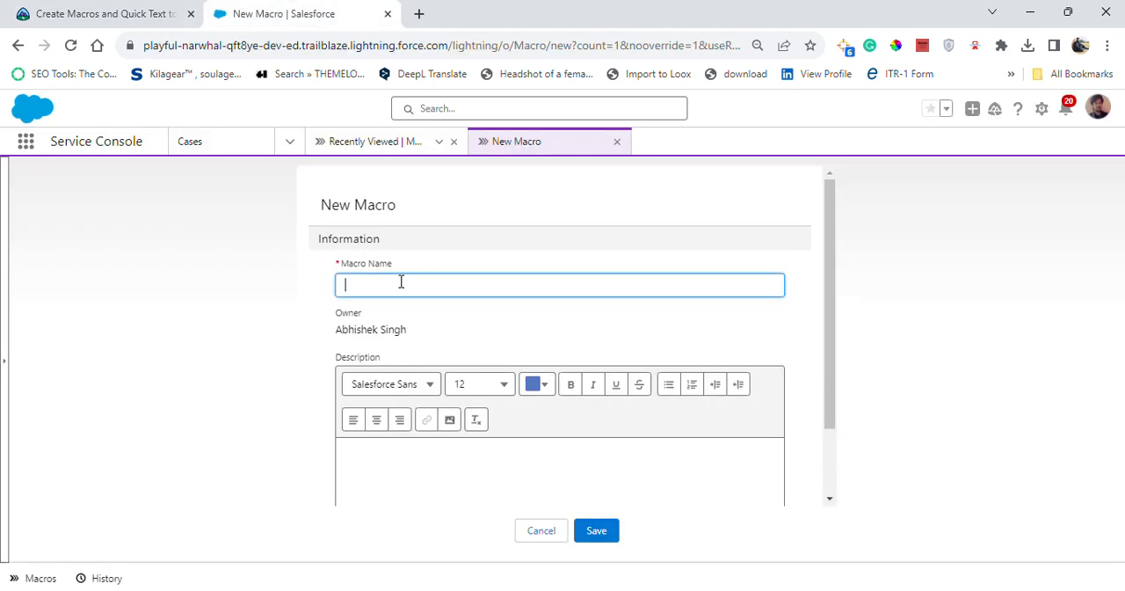
pyautogui.hotkey('ctrl', 'v')
pyautogui.click(661, 336)
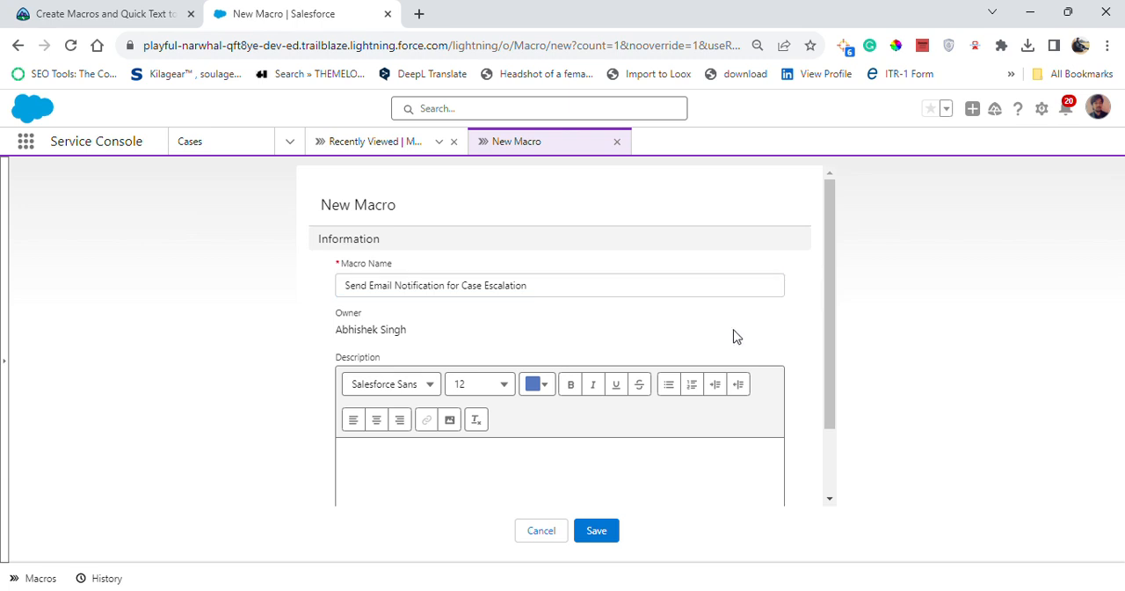
# Review the Apply To object options of the new macro against the Trailhead challenge requirements
pyautogui.moveTo(829, 397); pyautogui.dragTo(820, 500)
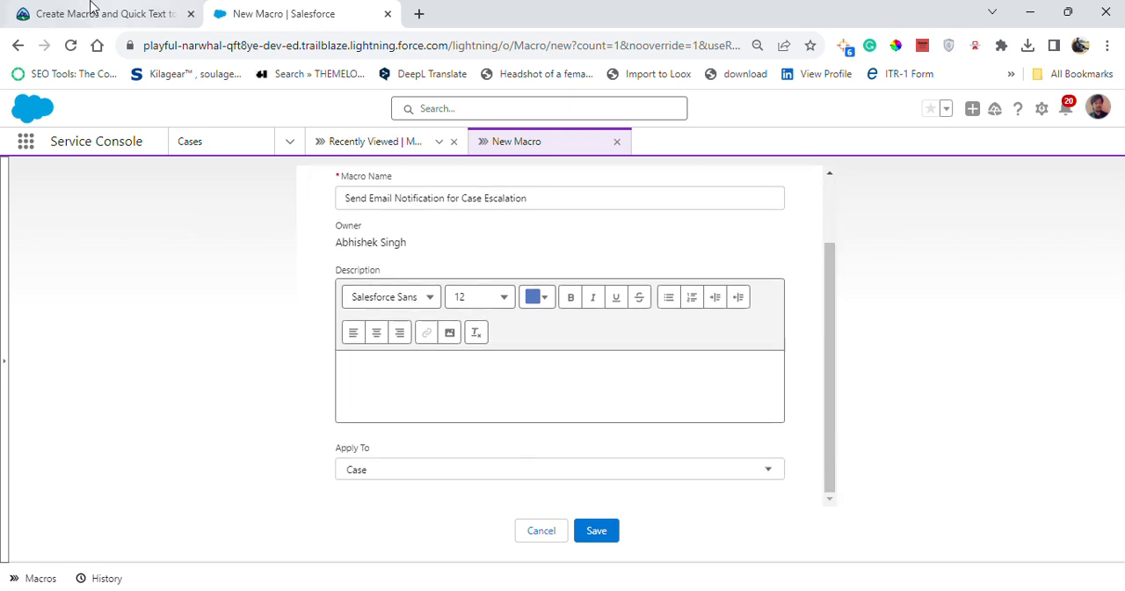
pyautogui.click(88, 14)
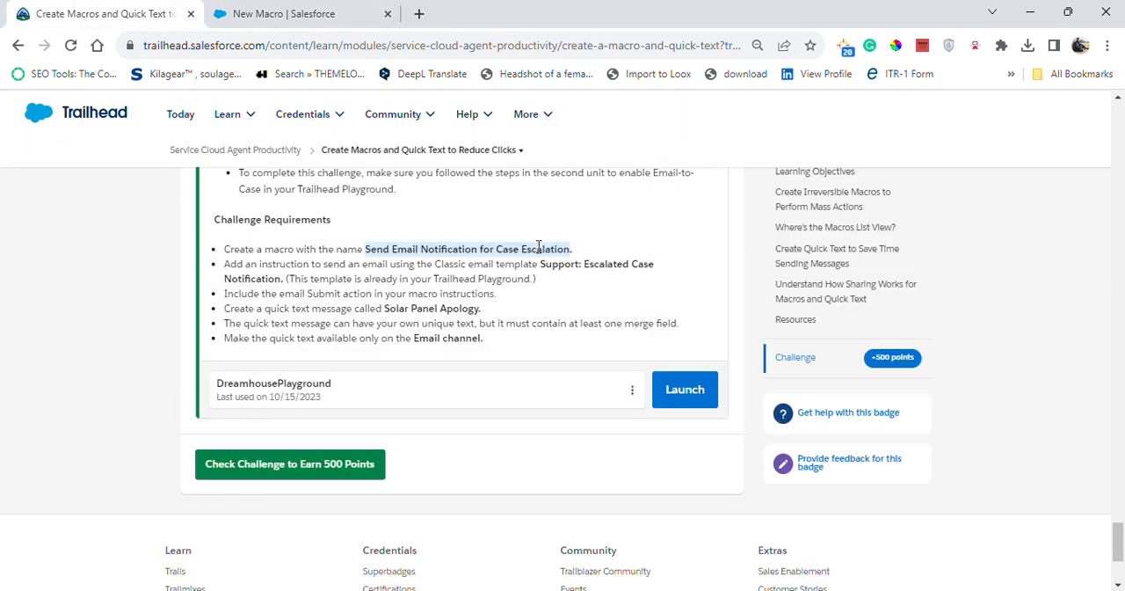
pyautogui.click(350, 7)
pyautogui.doubleClick(596, 484)
pyautogui.click(172, 9)
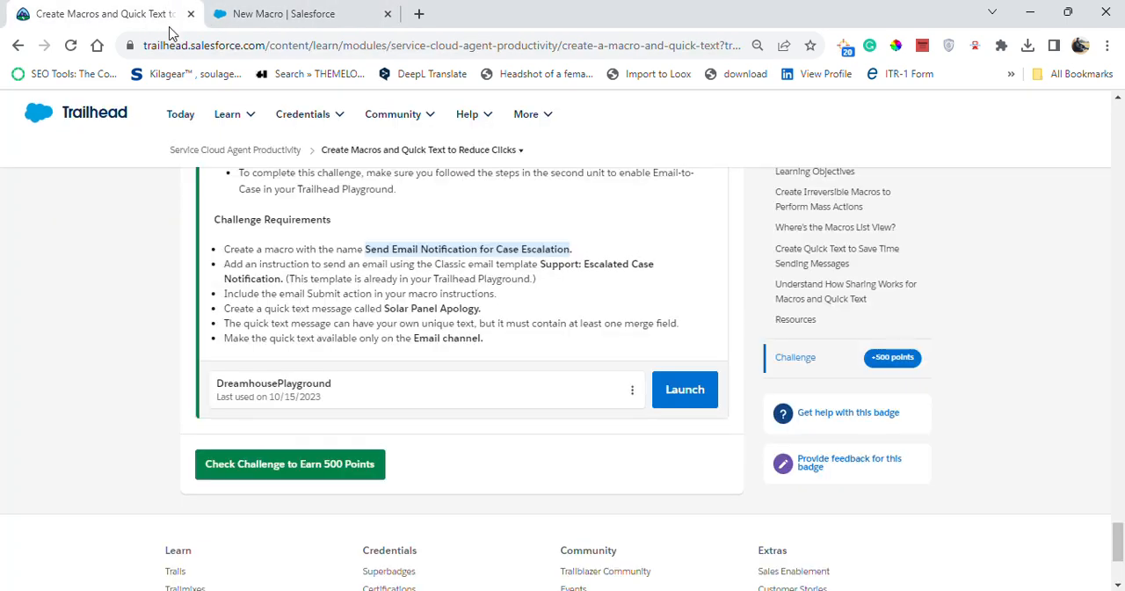
pyautogui.click(307, 17)
pyautogui.click(773, 471)
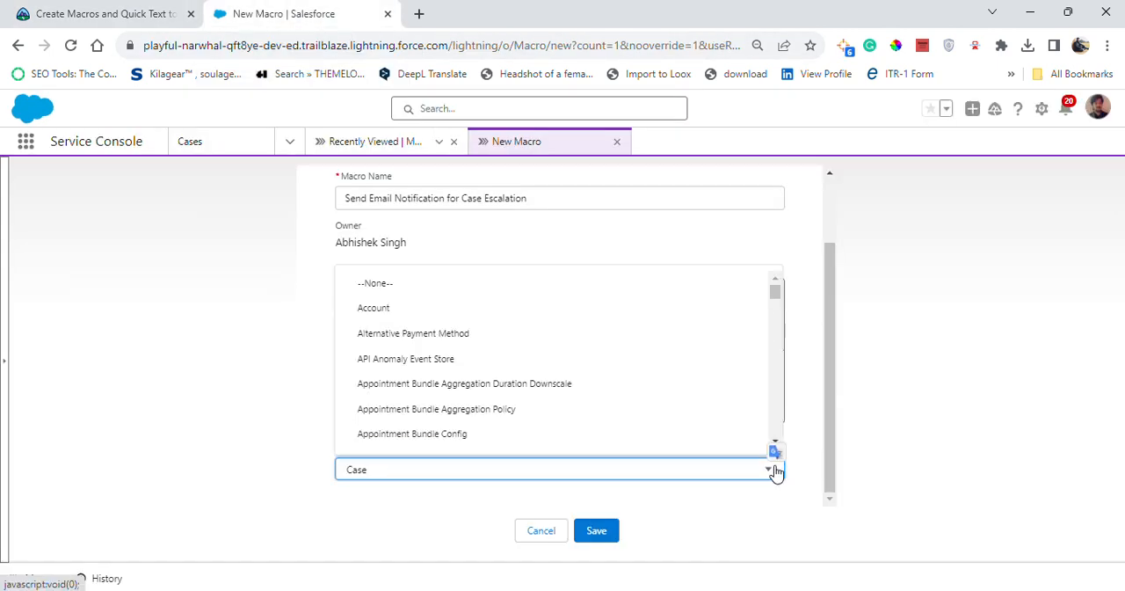
pyautogui.scroll(-12, 474, 378)
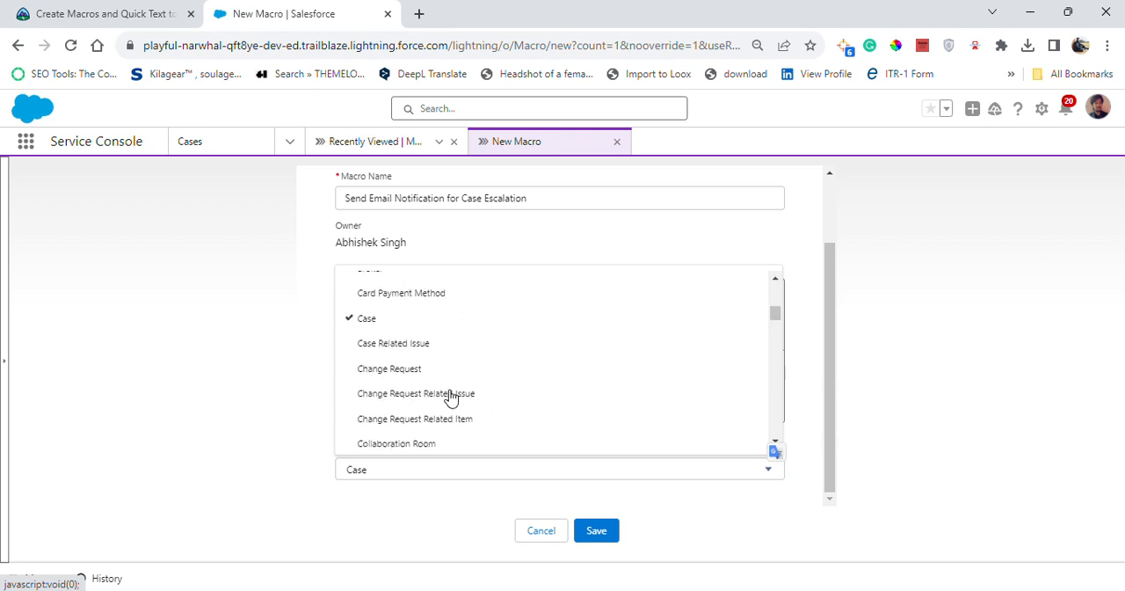
pyautogui.scroll(5, 422, 342)
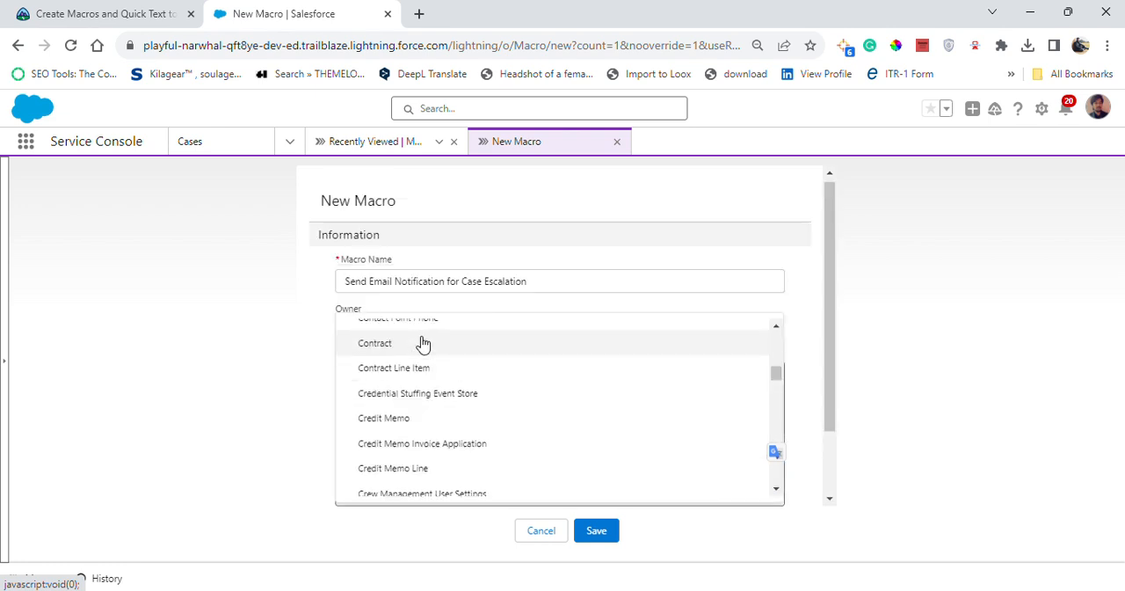
pyautogui.click(123, 11)
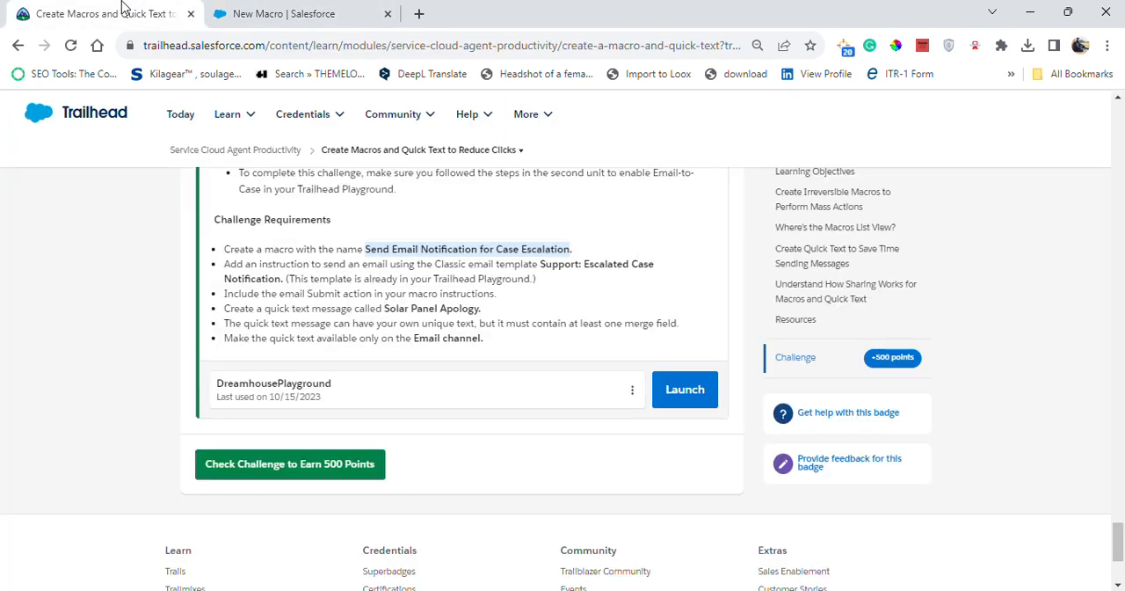
pyautogui.click(309, 10)
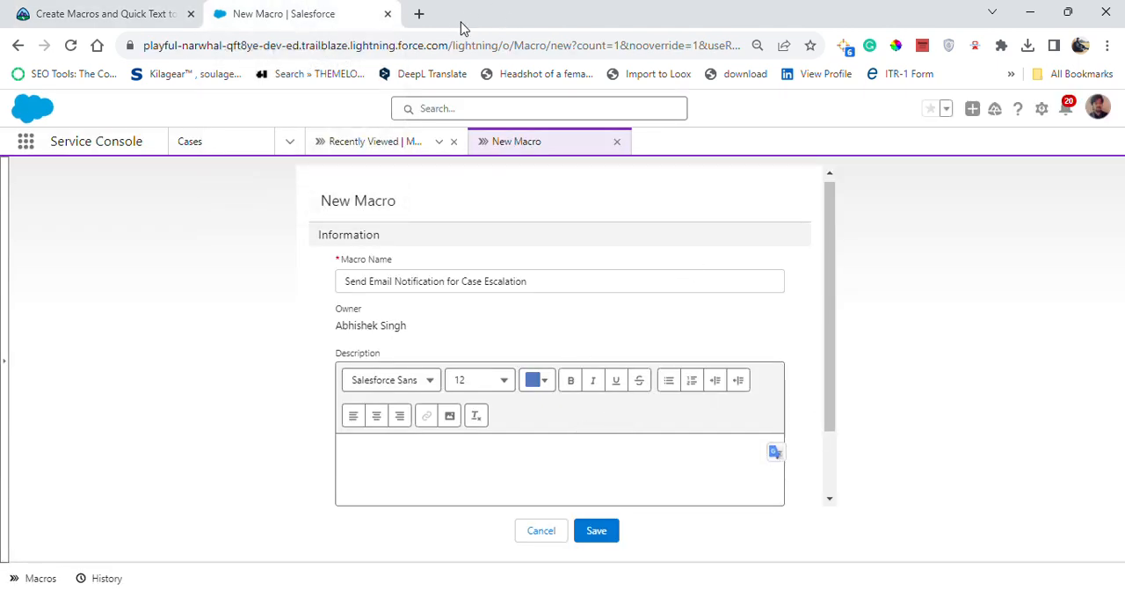
# Copy the sample description "Sends the customer an email requesting photos in order to process the replacement." from the Trailhead unit into the macro's description
pyautogui.click(46, 13)
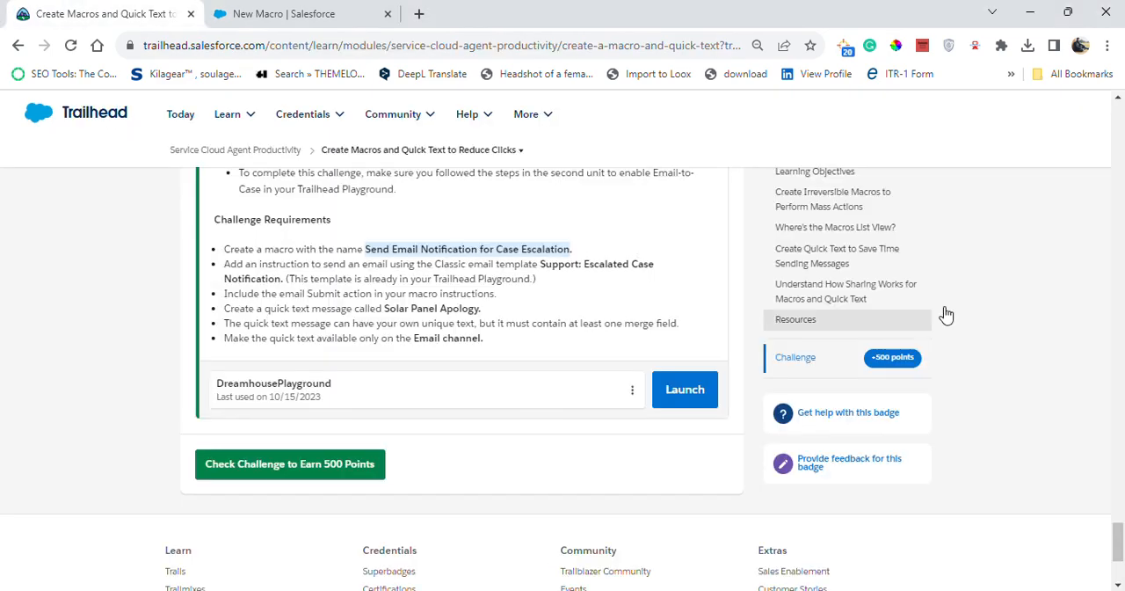
pyautogui.moveTo(1118, 540); pyautogui.dragTo(1113, 148)
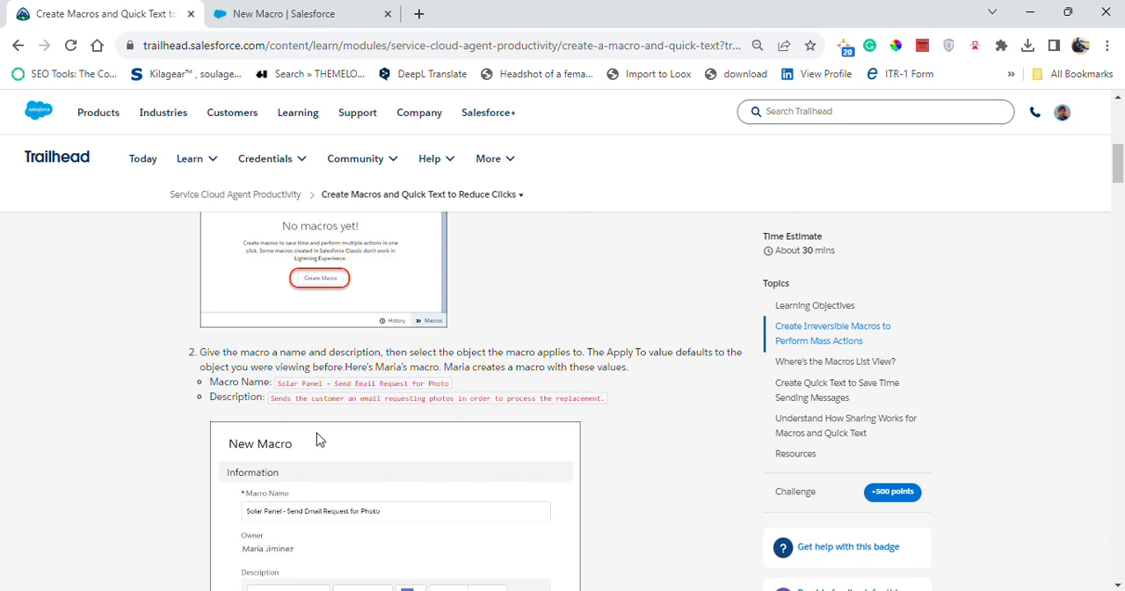
pyautogui.moveTo(272, 397); pyautogui.dragTo(594, 397)
pyautogui.hotkey('ctrl', 'c')
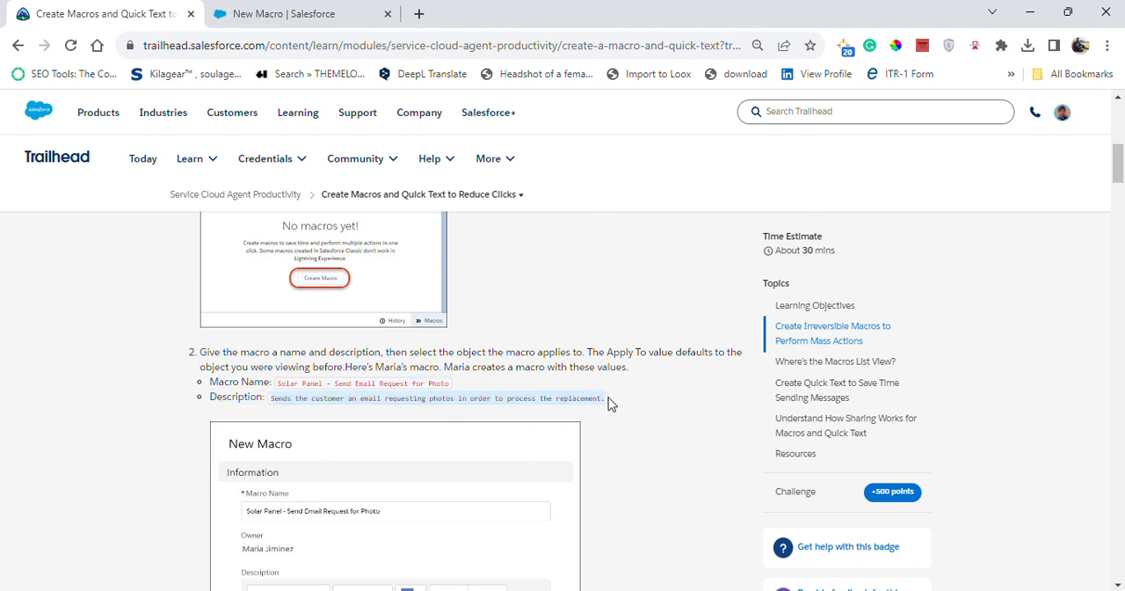
pyautogui.click(256, 11)
pyautogui.click(451, 462)
pyautogui.hotkey('ctrl', 'v')
pyautogui.click(426, 483)
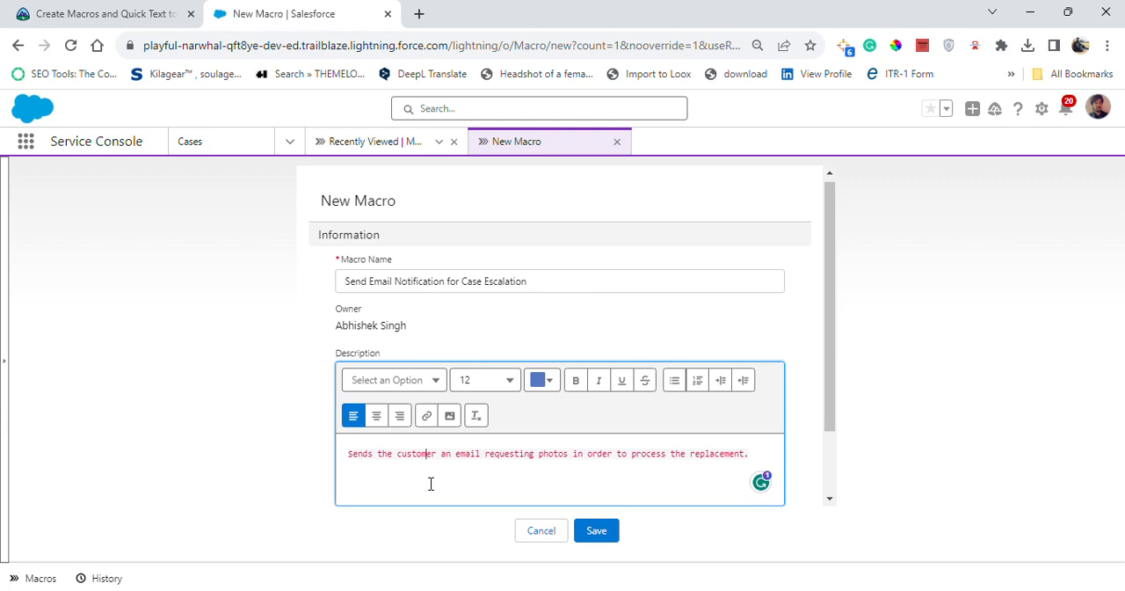
# Recheck the Trailhead instructions and save the new macro with Case as the object it applies to
pyautogui.click(140, 10)
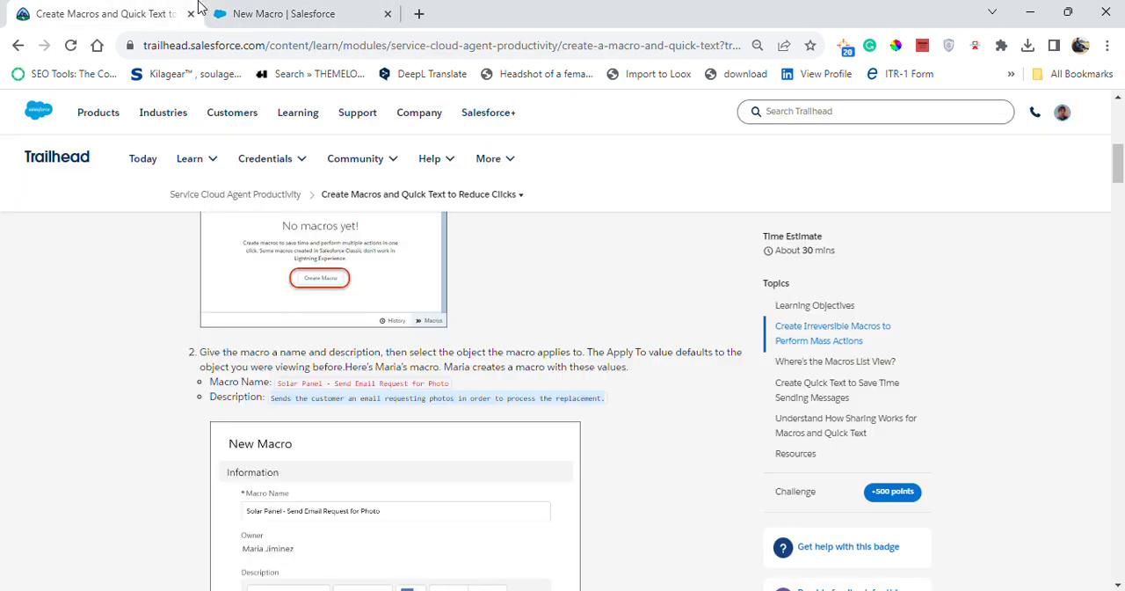
pyautogui.click(308, 10)
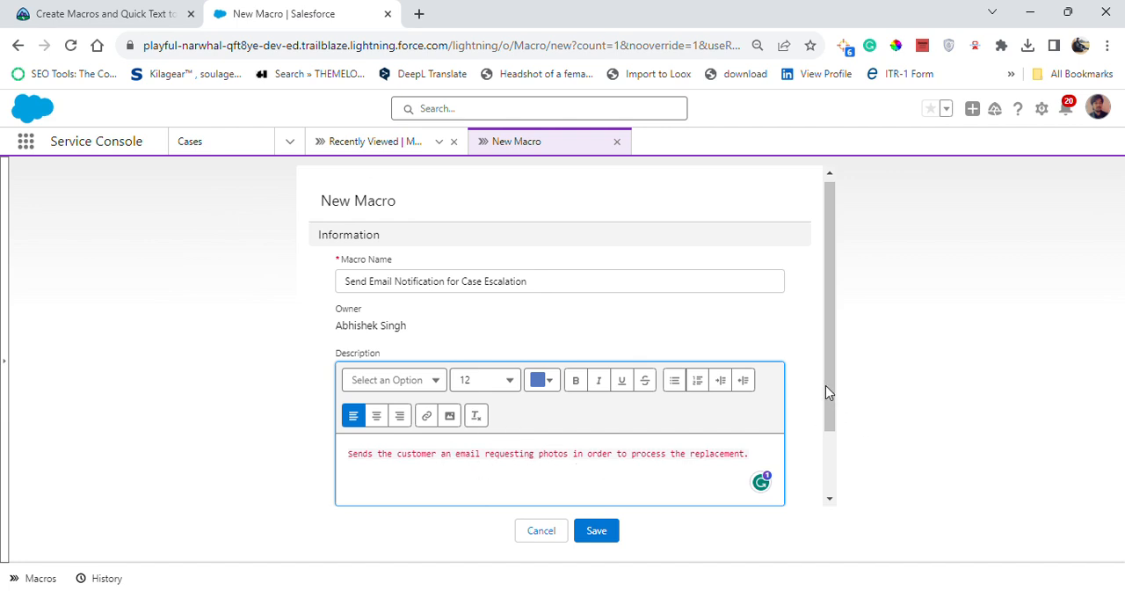
pyautogui.moveTo(825, 391); pyautogui.dragTo(831, 502)
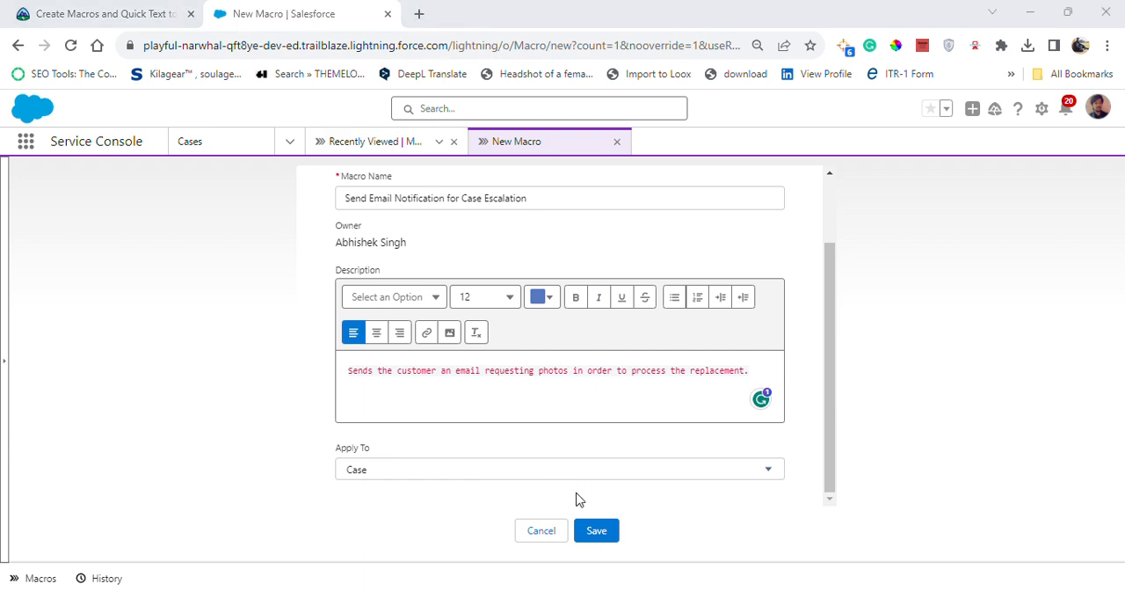
pyautogui.click(602, 533)
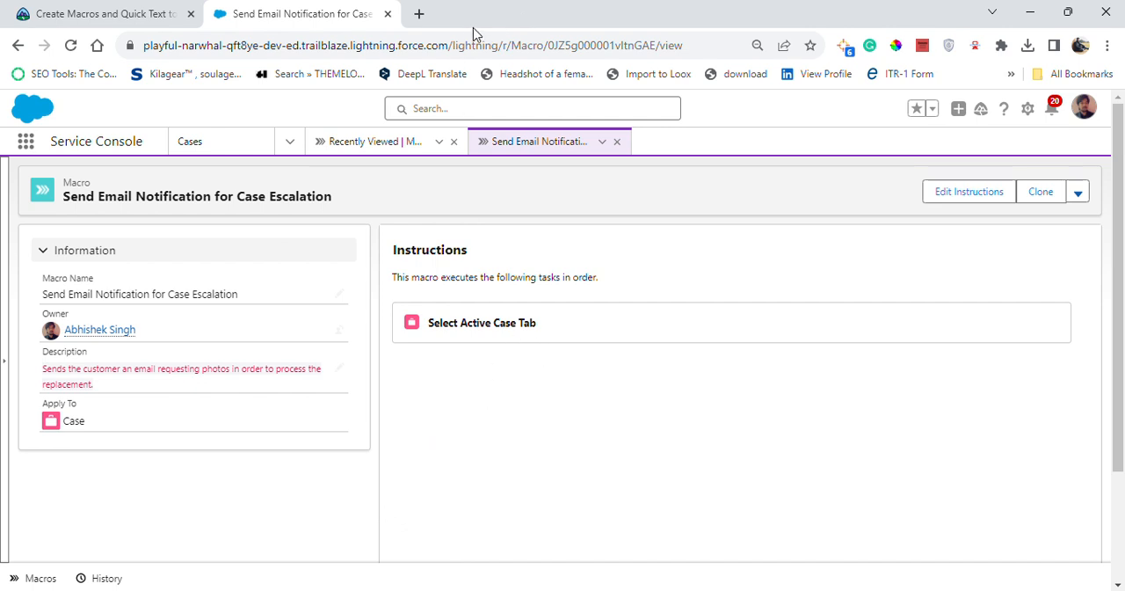
# Open the macro's instructions for editing and add an instruction that selects the Email action in the case feed
pyautogui.click(953, 193)
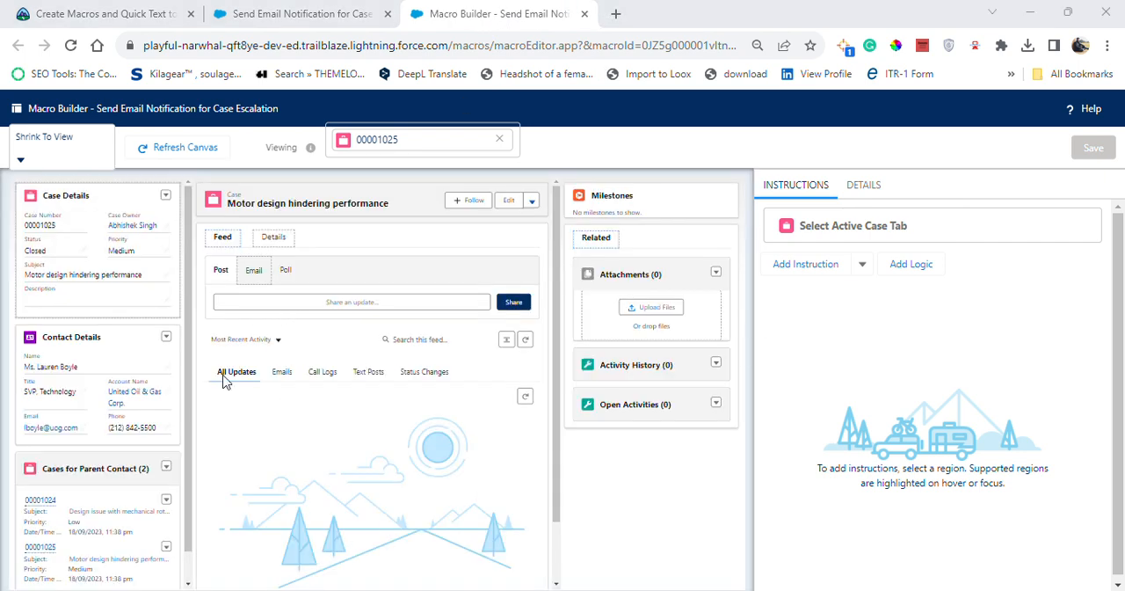
pyautogui.click(816, 269)
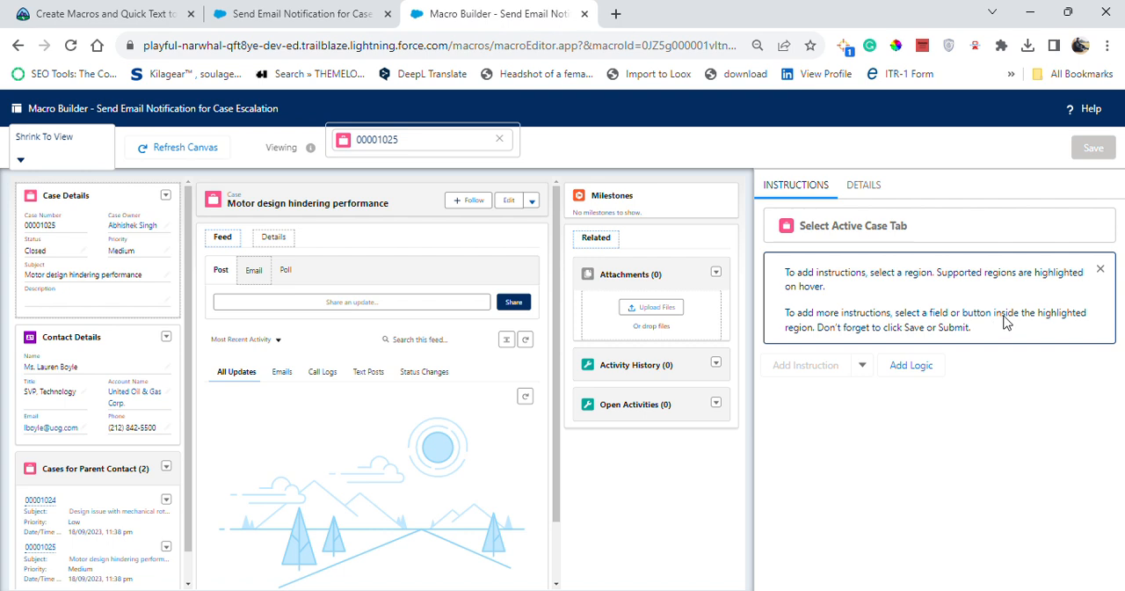
pyautogui.click(862, 365)
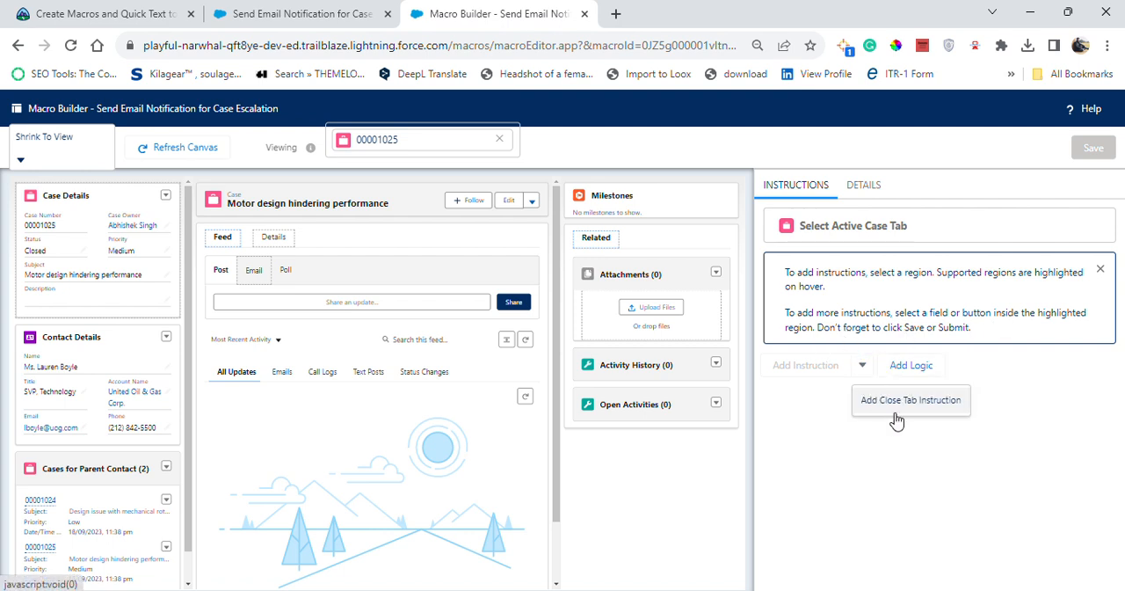
pyautogui.click(479, 31)
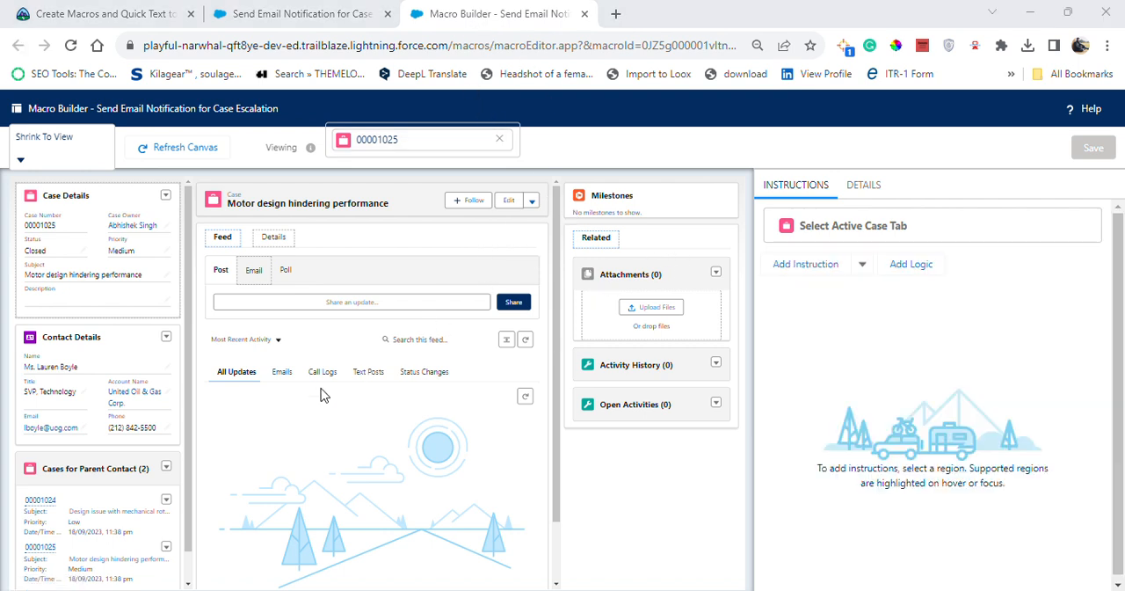
pyautogui.click(279, 372)
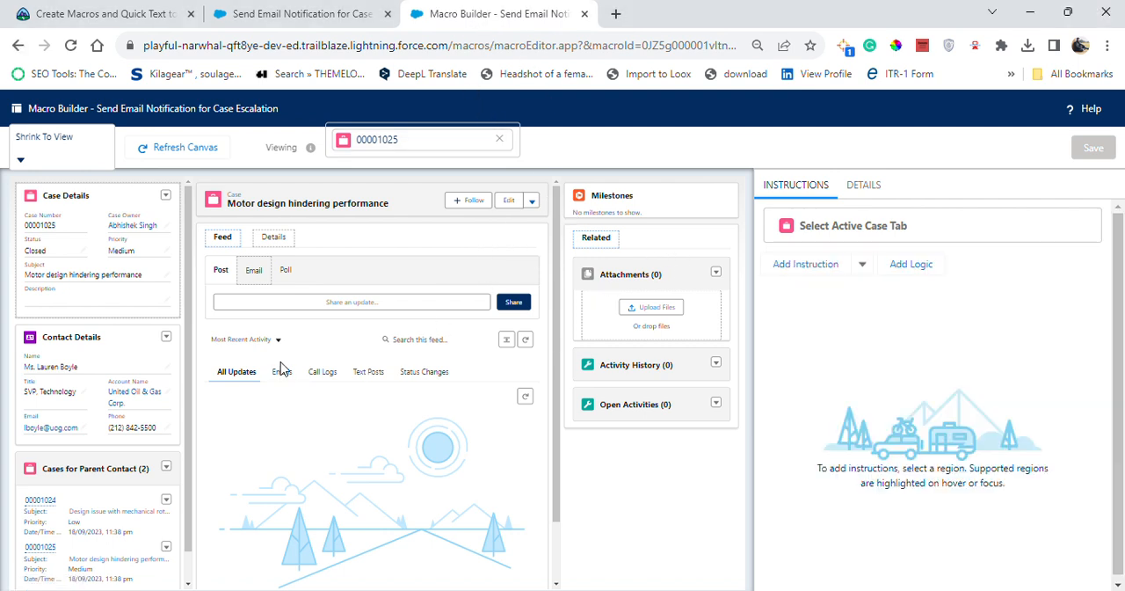
pyautogui.click(253, 269)
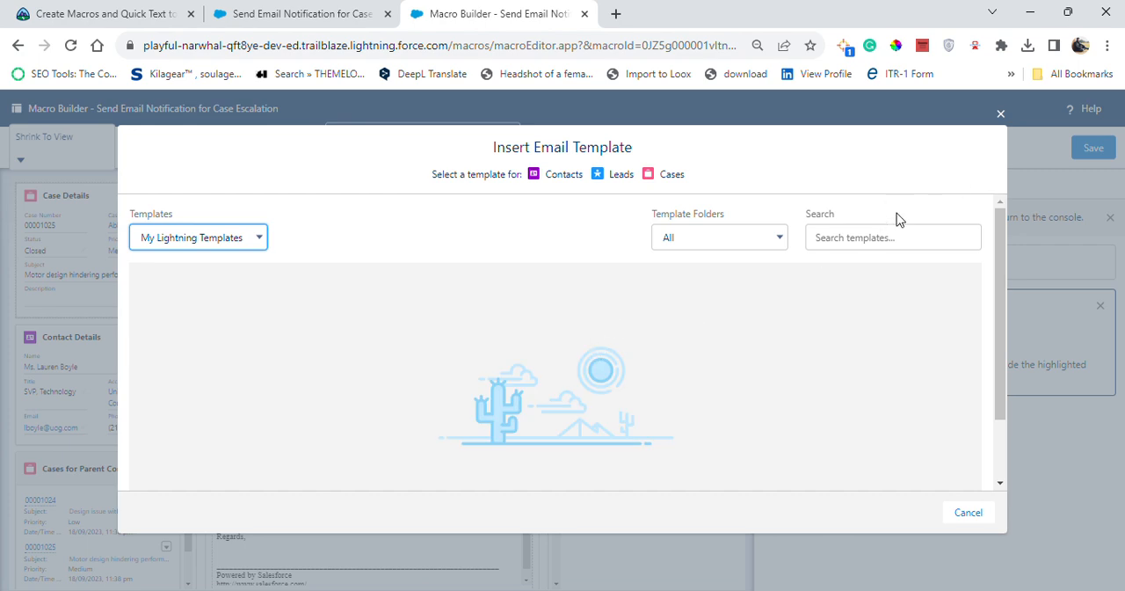
pyautogui.click(1000, 113)
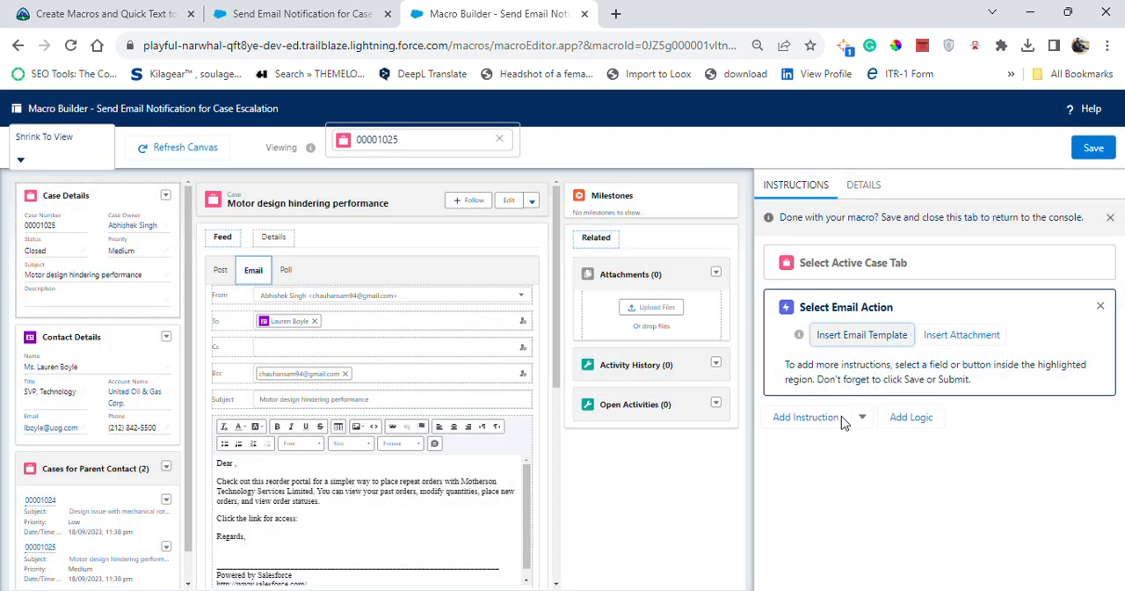
# Open the template picker for the macro's Email action and browse all the Classic email templates
pyautogui.click(818, 418)
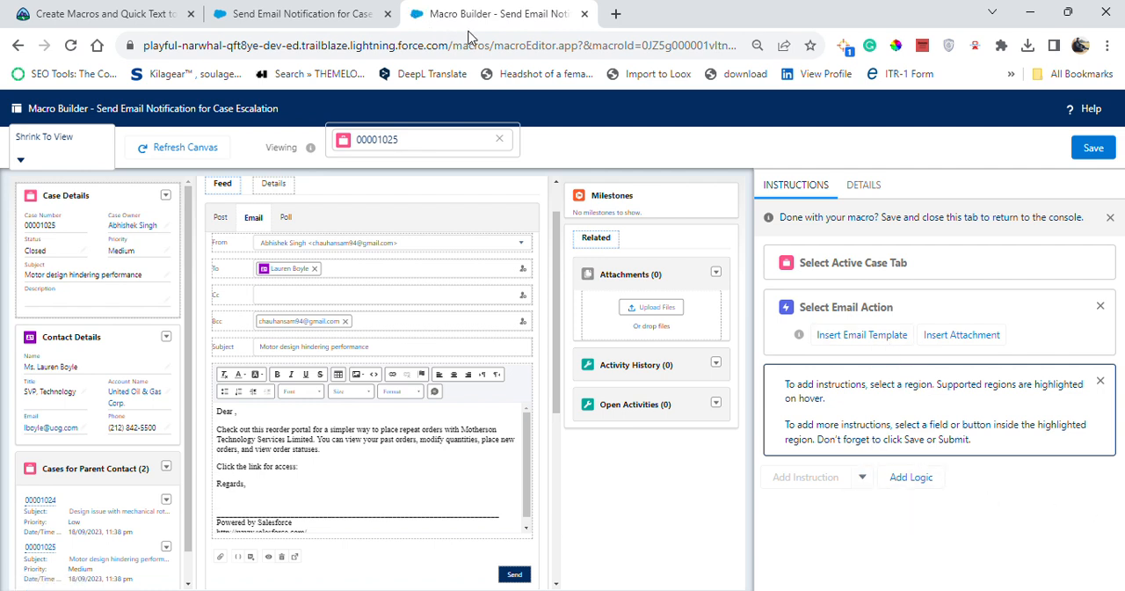
pyautogui.click(857, 334)
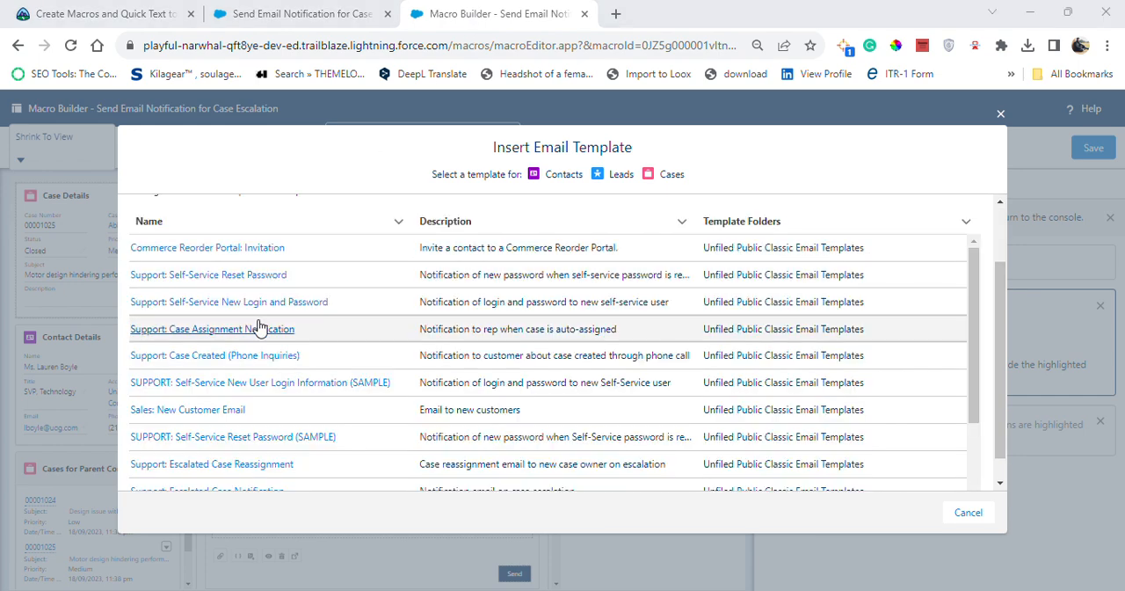
pyautogui.scroll(-1, 259, 352)
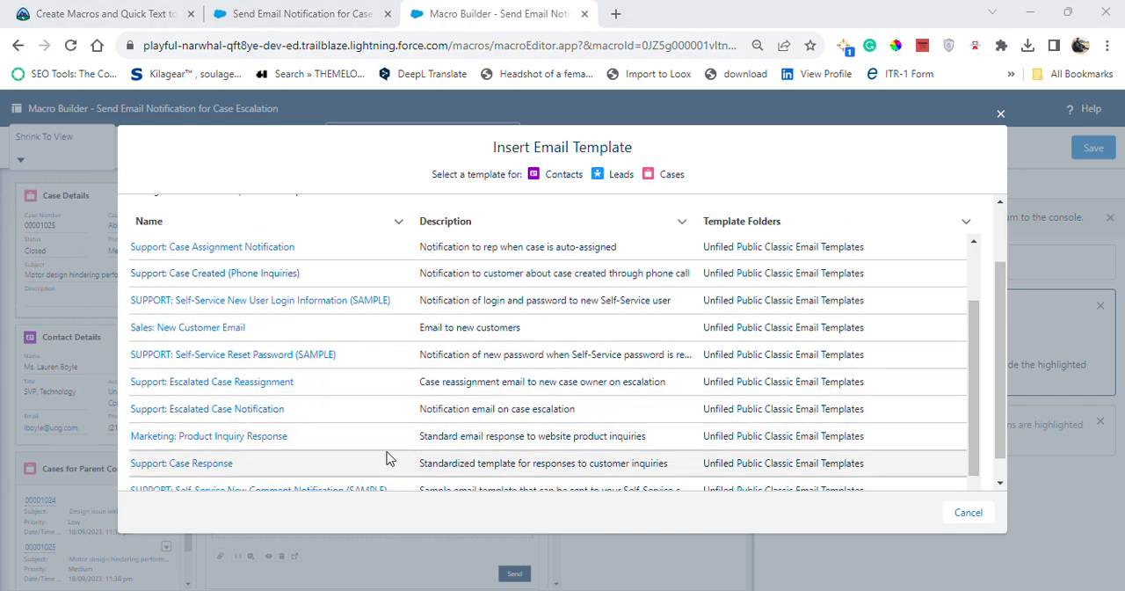
pyautogui.scroll(-1, 410, 427)
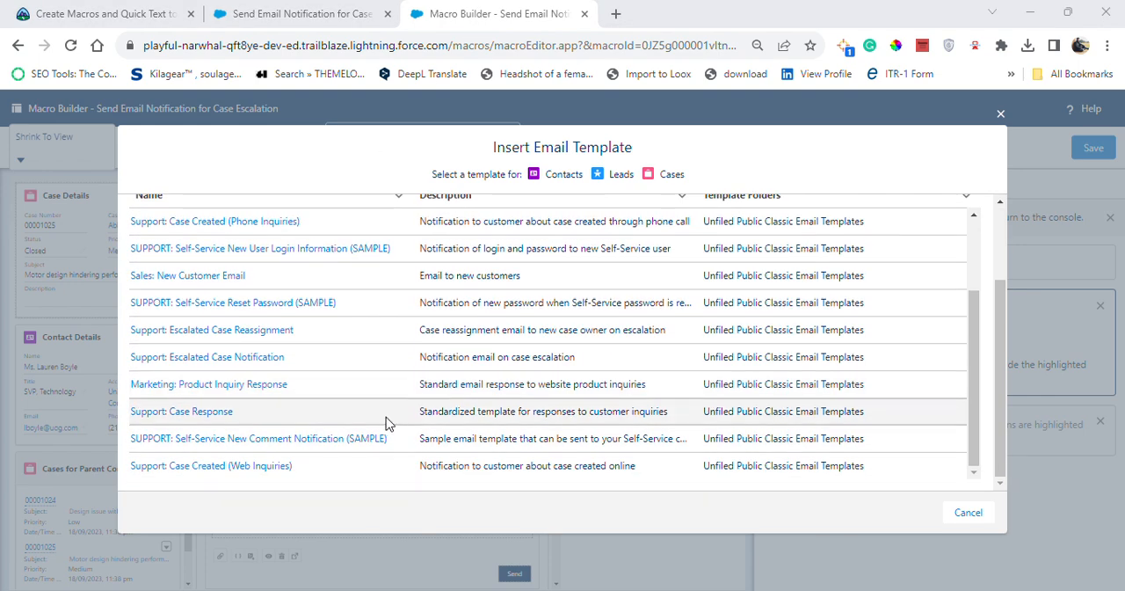
# Look up the required template in the Trailhead challenge and apply "Support: Escalated Case Notification" to the Email action
pyautogui.click(127, 7)
pyautogui.click(1116, 378)
pyautogui.scroll(-10, 1116, 378)
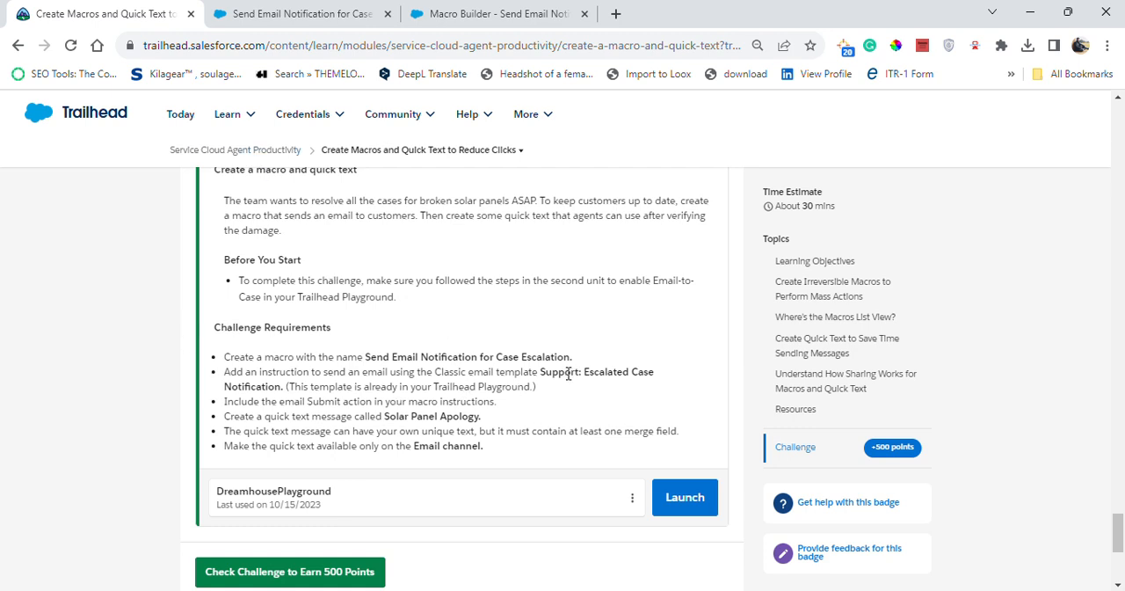
pyautogui.moveTo(539, 375); pyautogui.dragTo(642, 369)
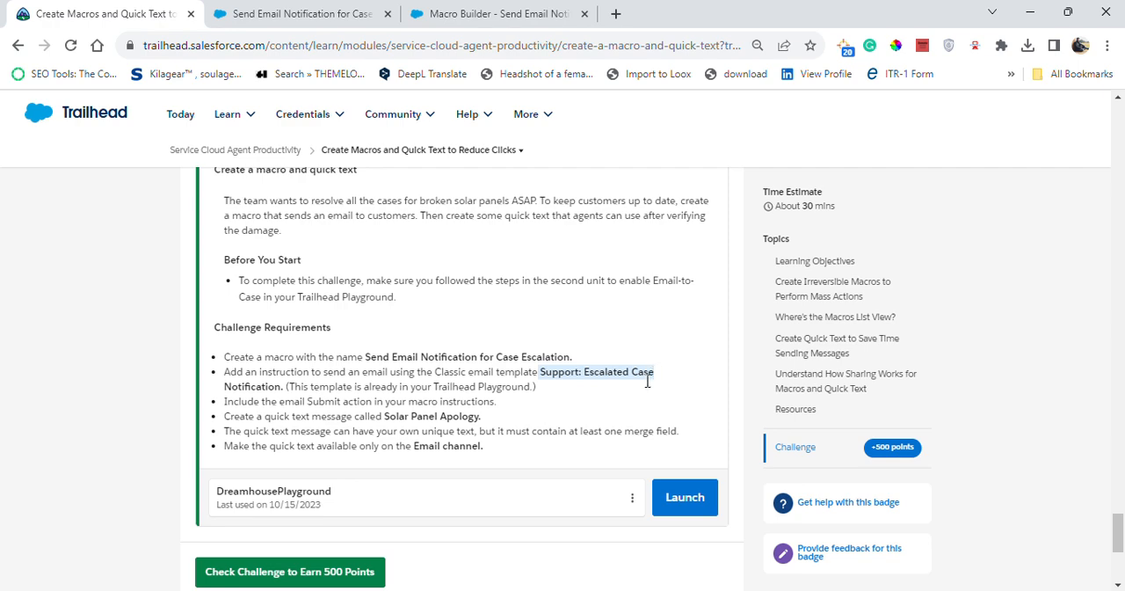
pyautogui.click(496, 13)
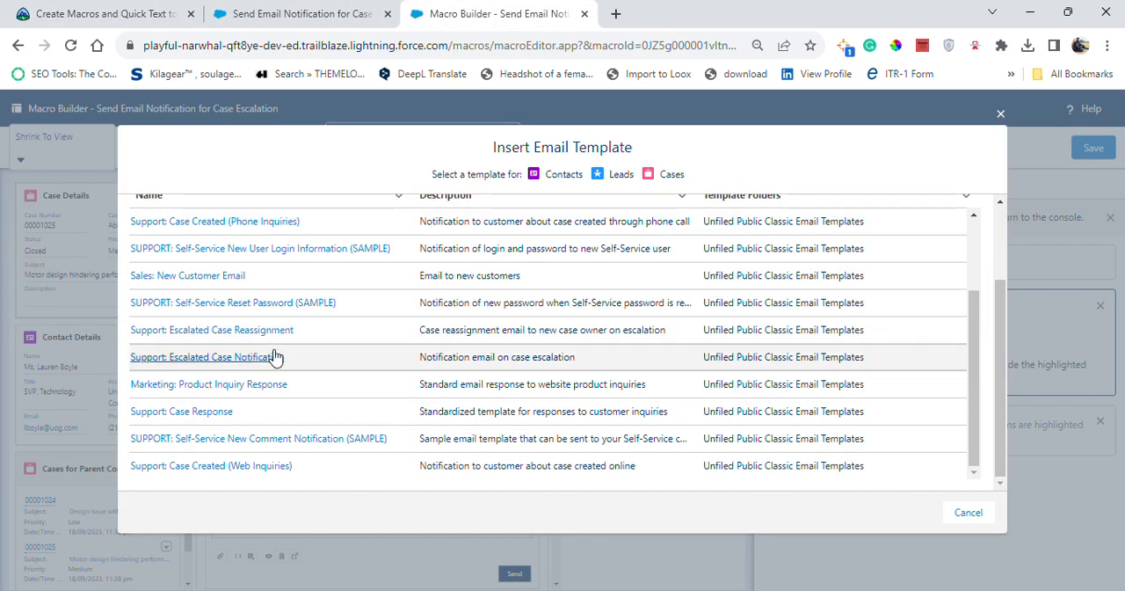
pyautogui.click(224, 360)
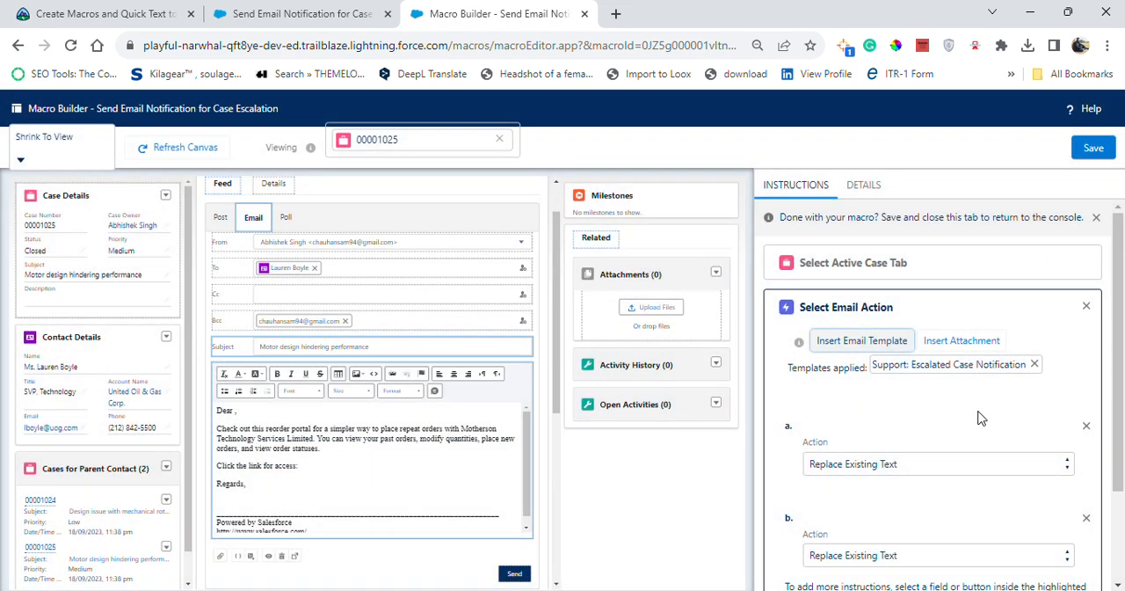
# Add the email Submit action to the macro's instructions from the case's email composer
pyautogui.scroll(-2, 966, 420)
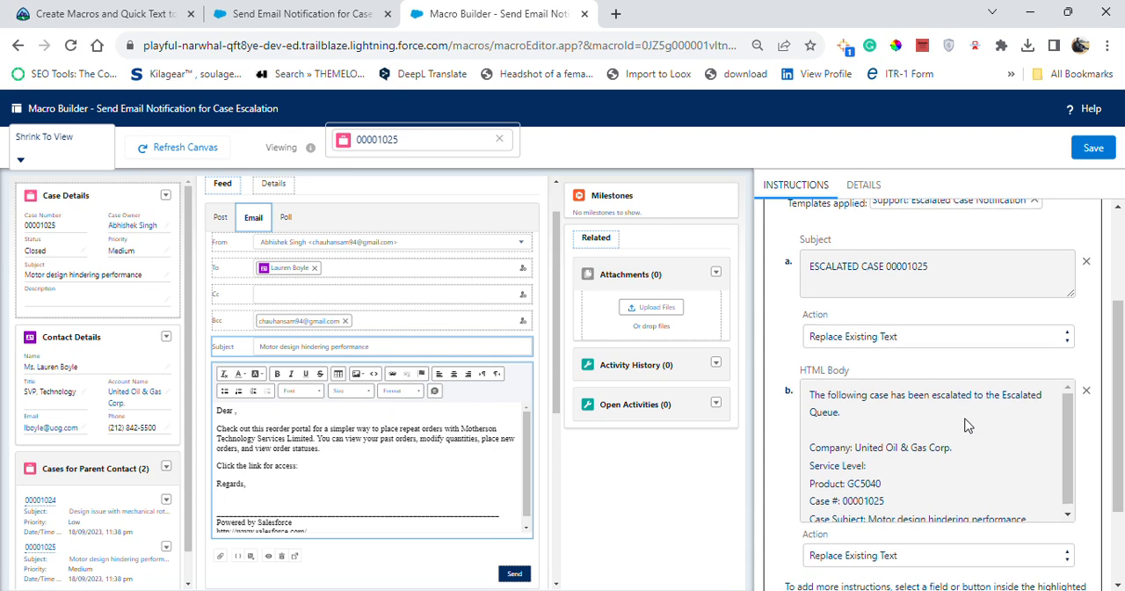
pyautogui.scroll(-1, 1024, 511)
pyautogui.scroll(-1, 1028, 508)
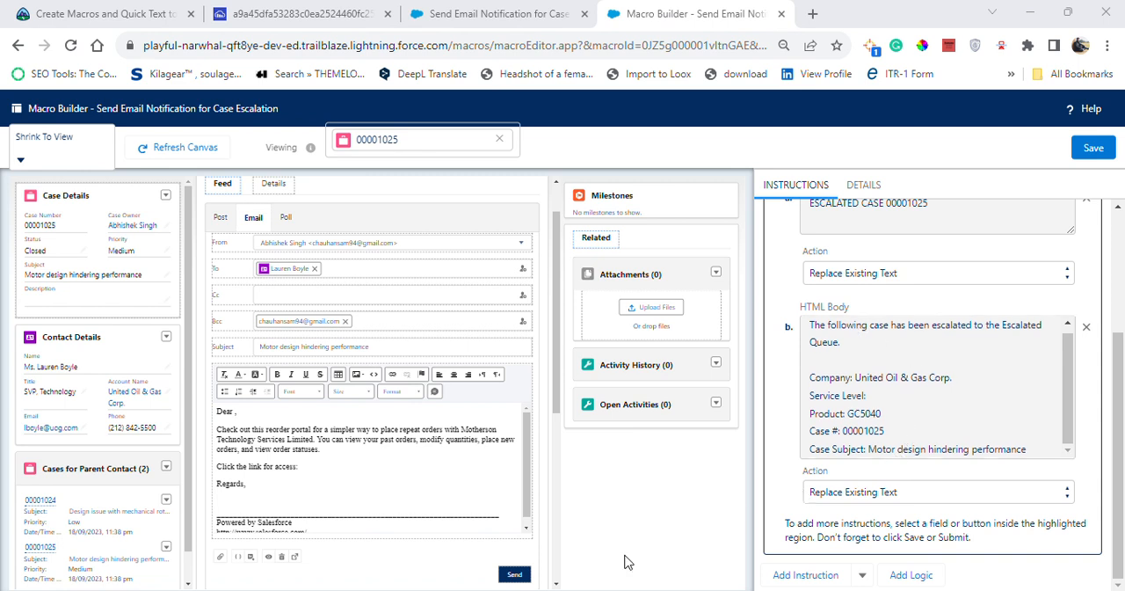
pyautogui.click(515, 575)
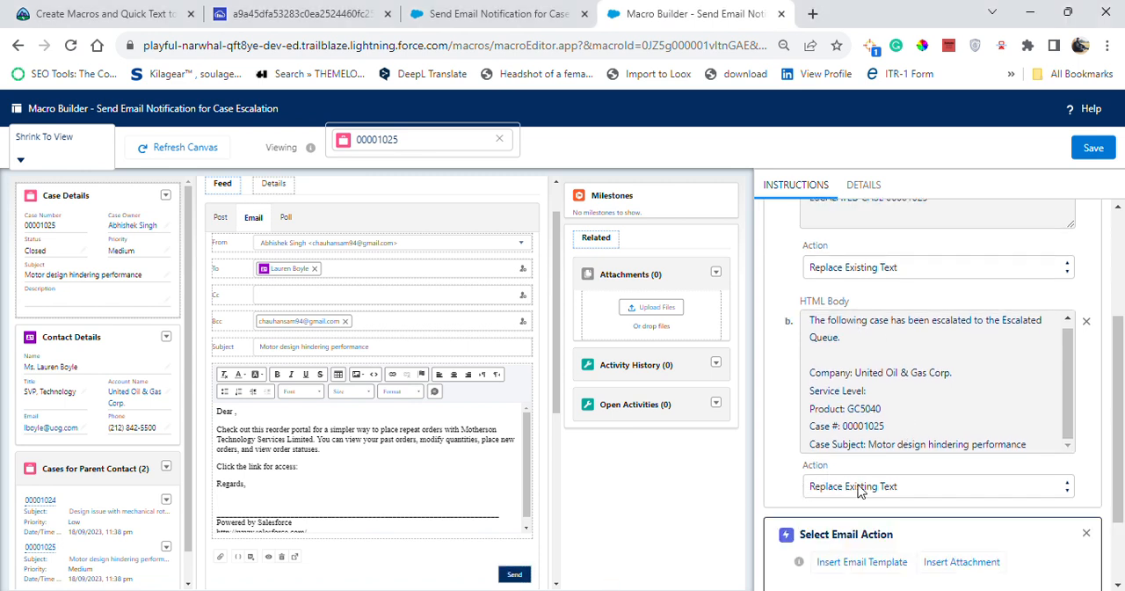
pyautogui.scroll(-1, 927, 510)
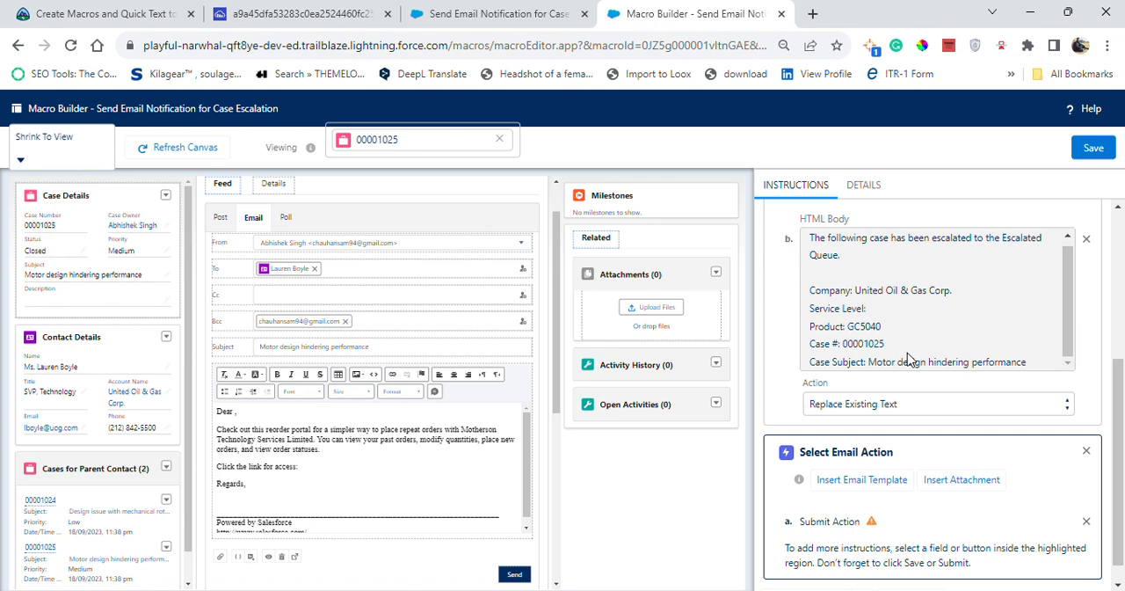
# Apply the "Support: Escalated Case Notification" template to the second Select Email Action block, the one containing the Submit action
pyautogui.scroll(3, 906, 365)
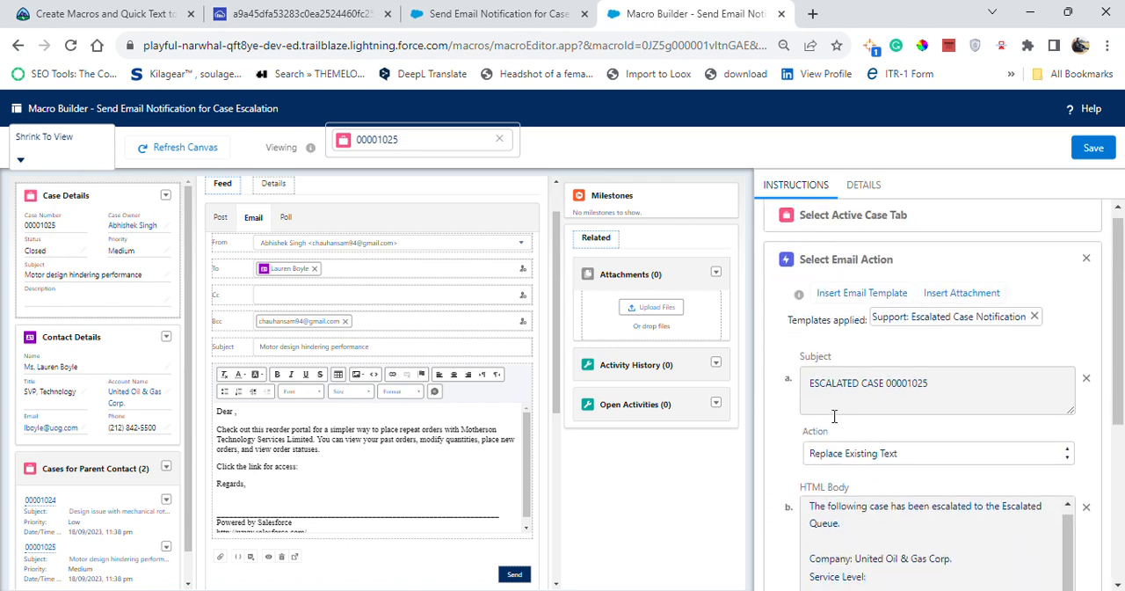
pyautogui.scroll(-4, 878, 421)
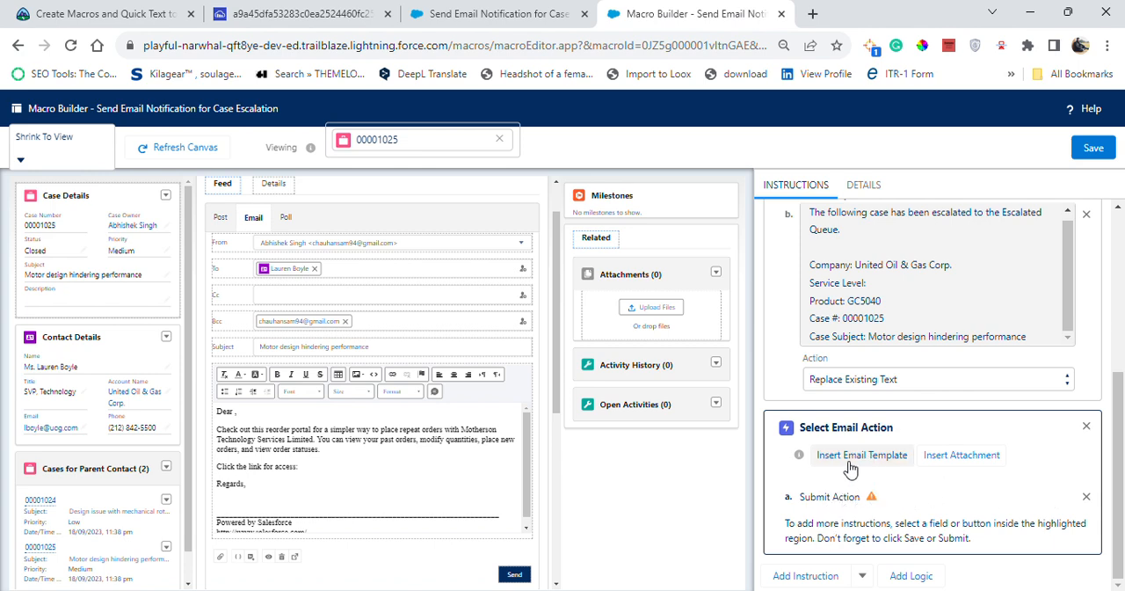
pyautogui.click(862, 470)
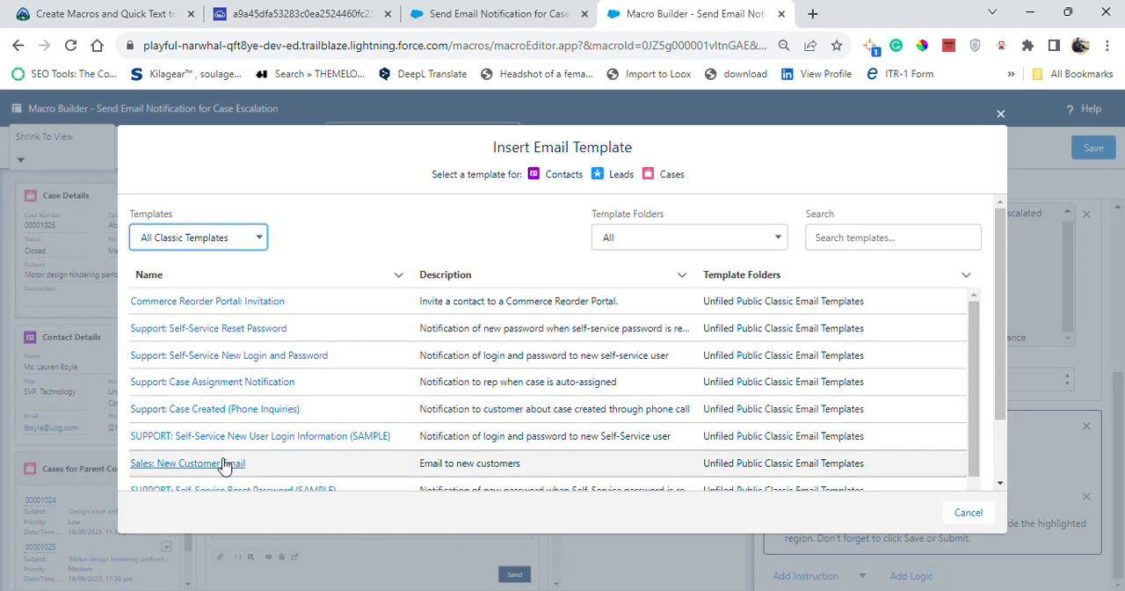
pyautogui.scroll(-1, 219, 453)
pyautogui.scroll(-2, 252, 444)
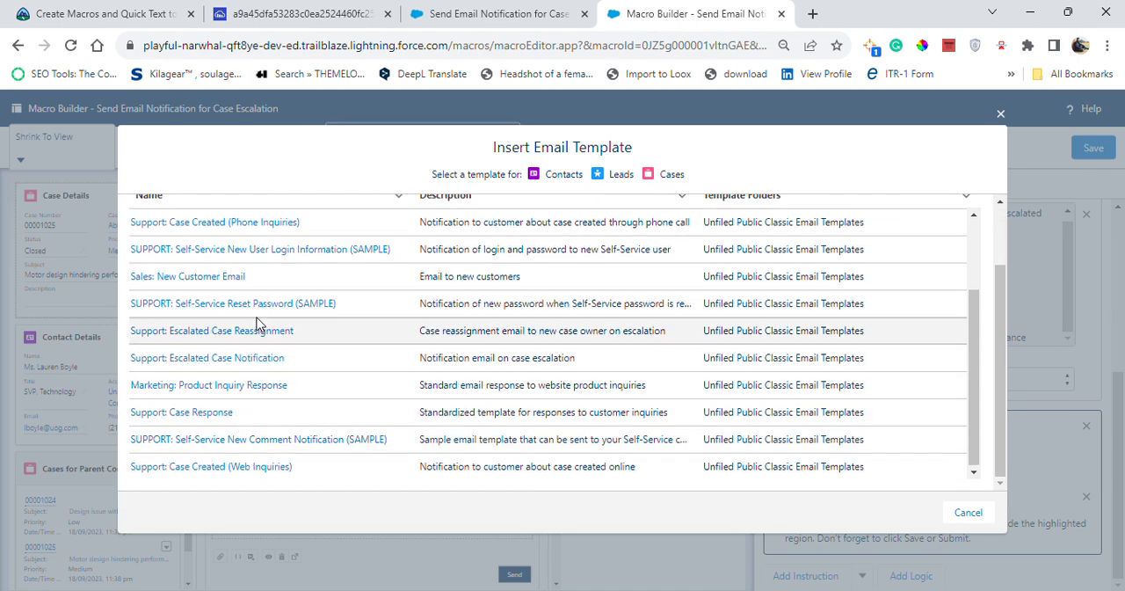
pyautogui.click(251, 360)
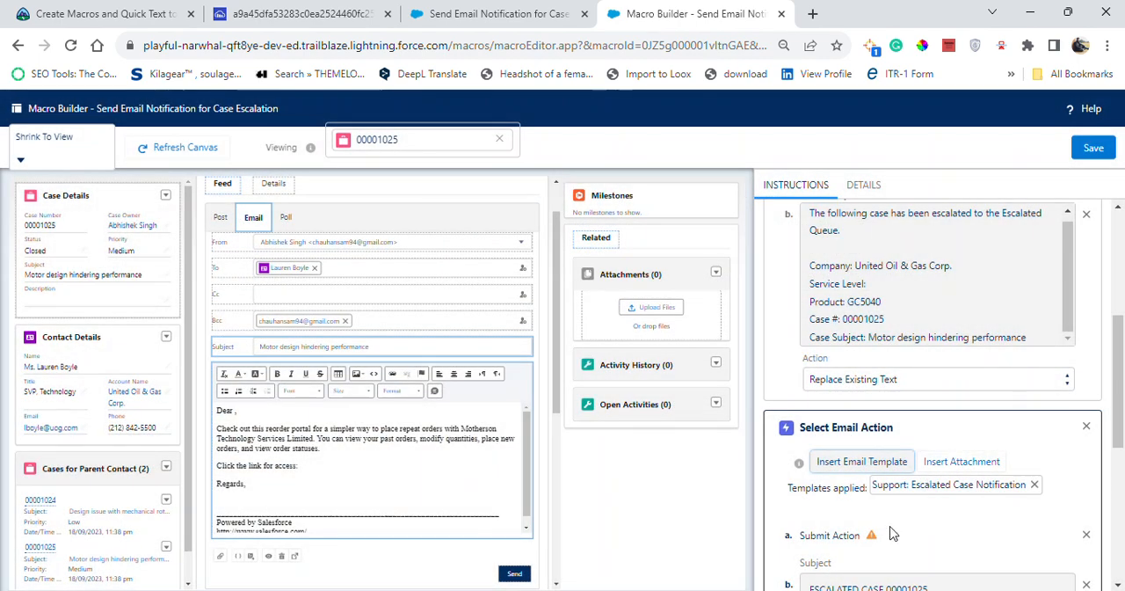
# Examine the order of the Submit action, Subject and HTML Body entries in the second Select Email Action block
pyautogui.scroll(-1, 932, 528)
pyautogui.scroll(1, 891, 467)
pyautogui.scroll(-2, 901, 524)
pyautogui.scroll(-2, 914, 477)
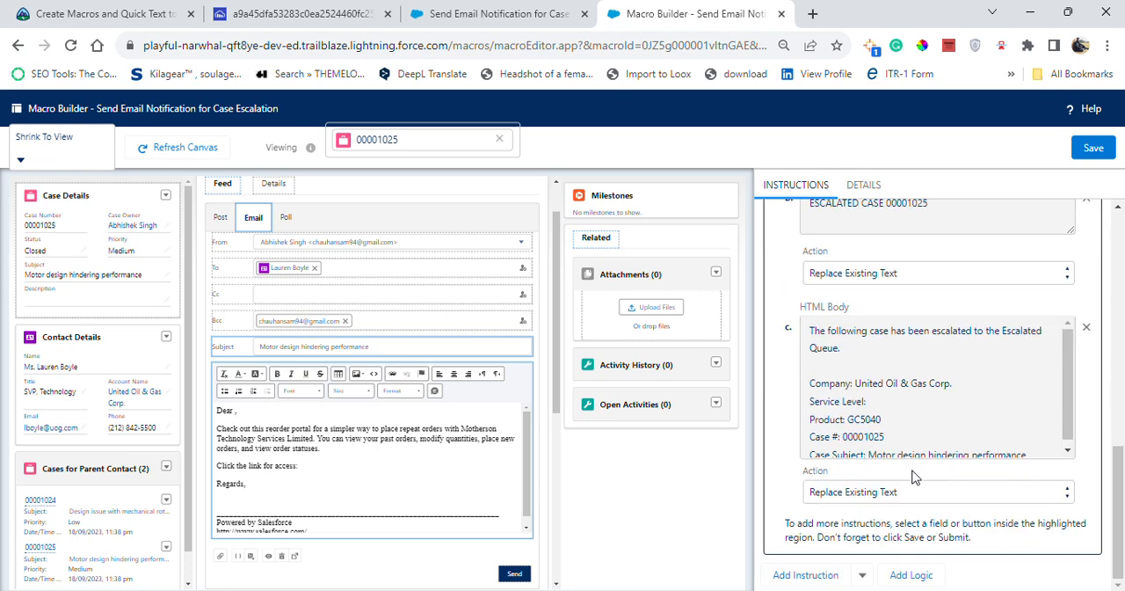
pyautogui.scroll(4, 909, 476)
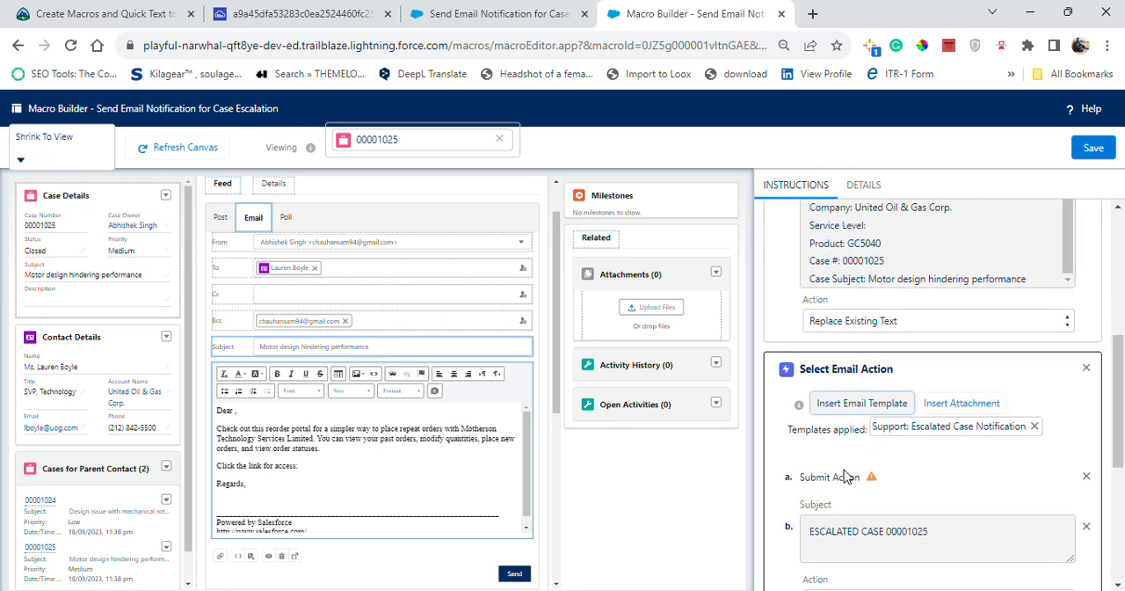
pyautogui.scroll(-3, 870, 497)
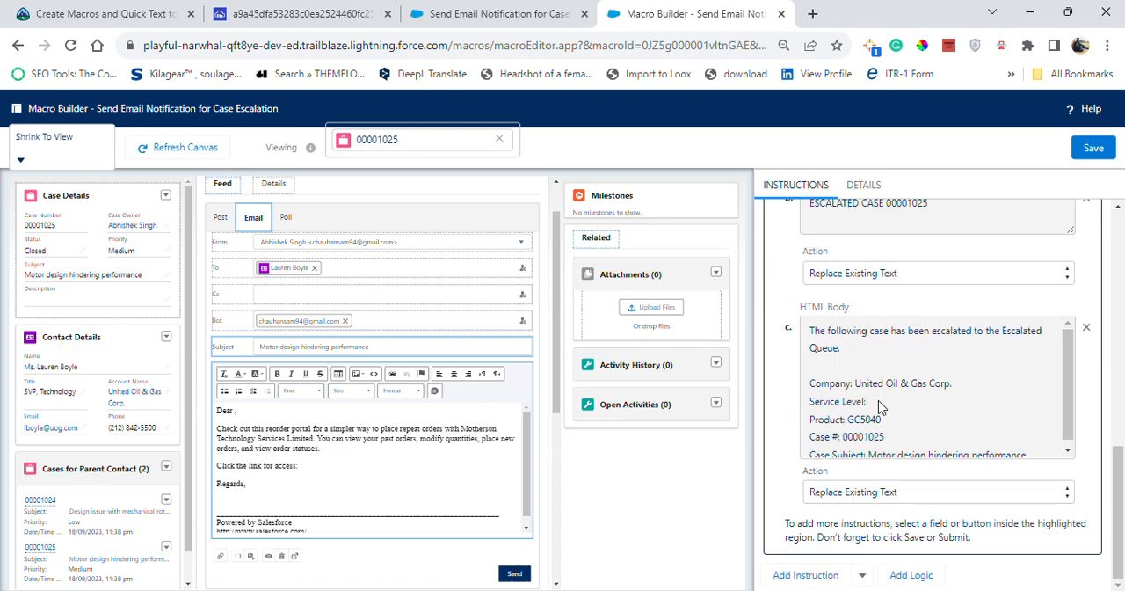
pyautogui.scroll(3, 1024, 343)
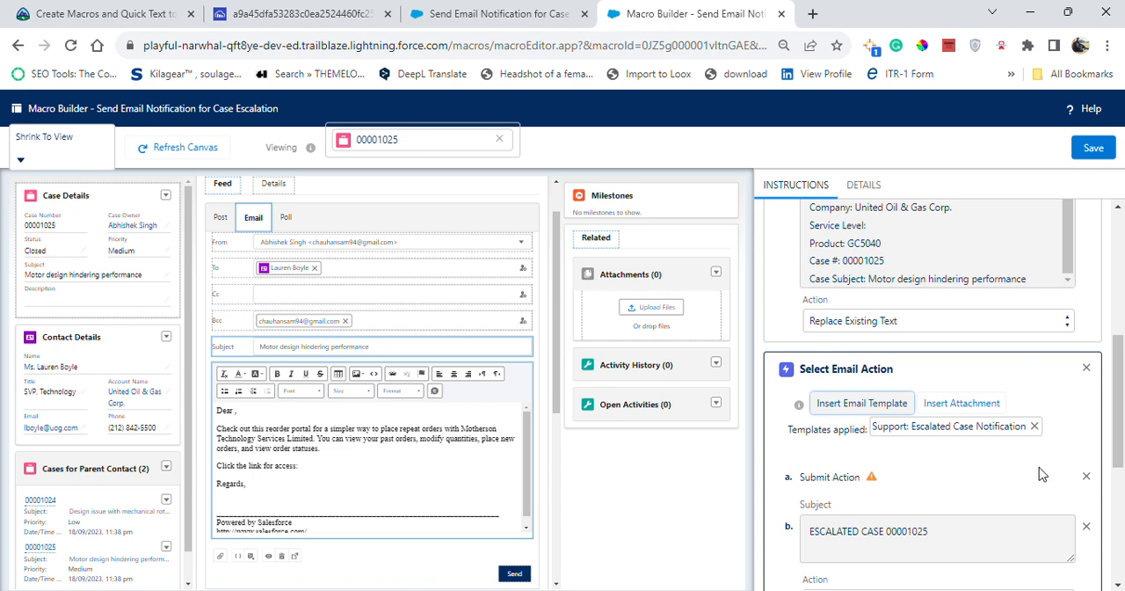
pyautogui.scroll(-3, 952, 495)
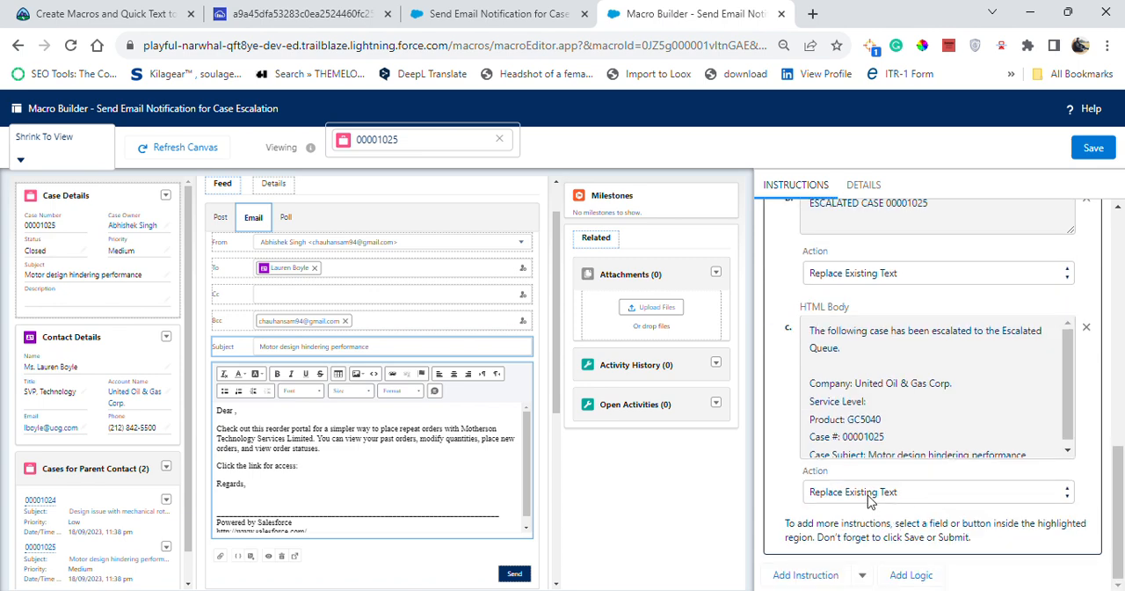
# Add a Submit action after the template's Subject and HTML Body in the second email block, and remove the one before them
pyautogui.click(514, 573)
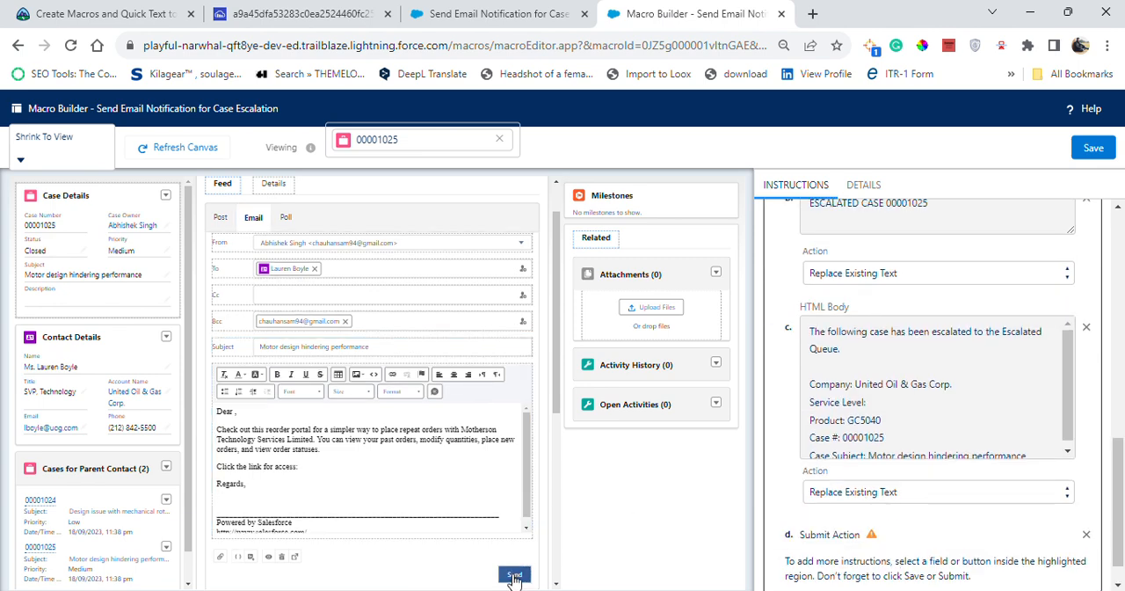
pyautogui.scroll(3, 925, 428)
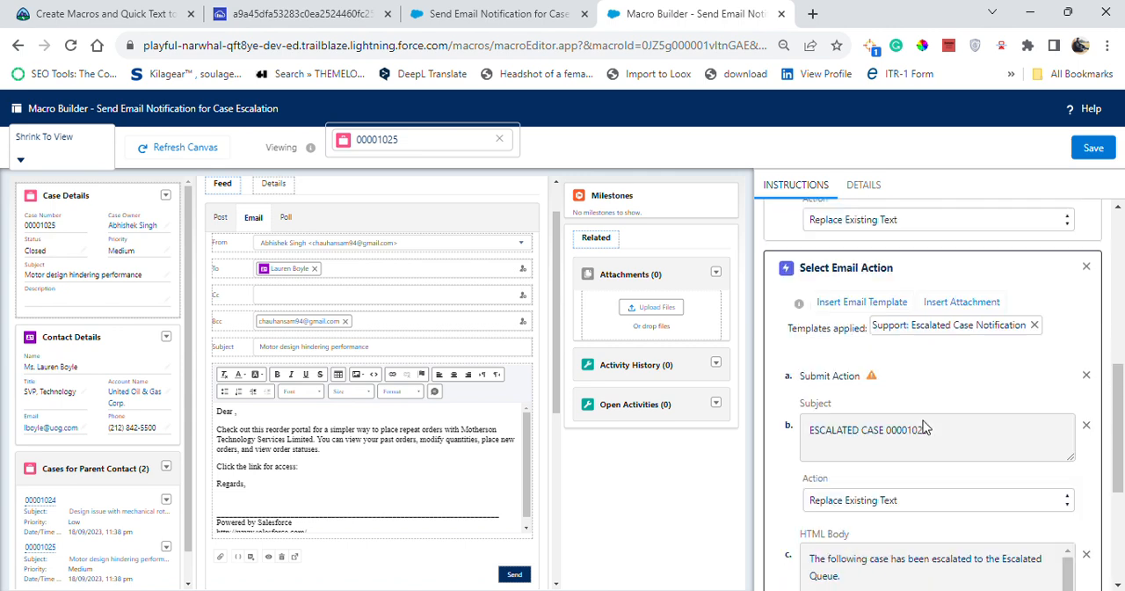
pyautogui.scroll(-2, 981, 454)
pyautogui.scroll(1, 965, 408)
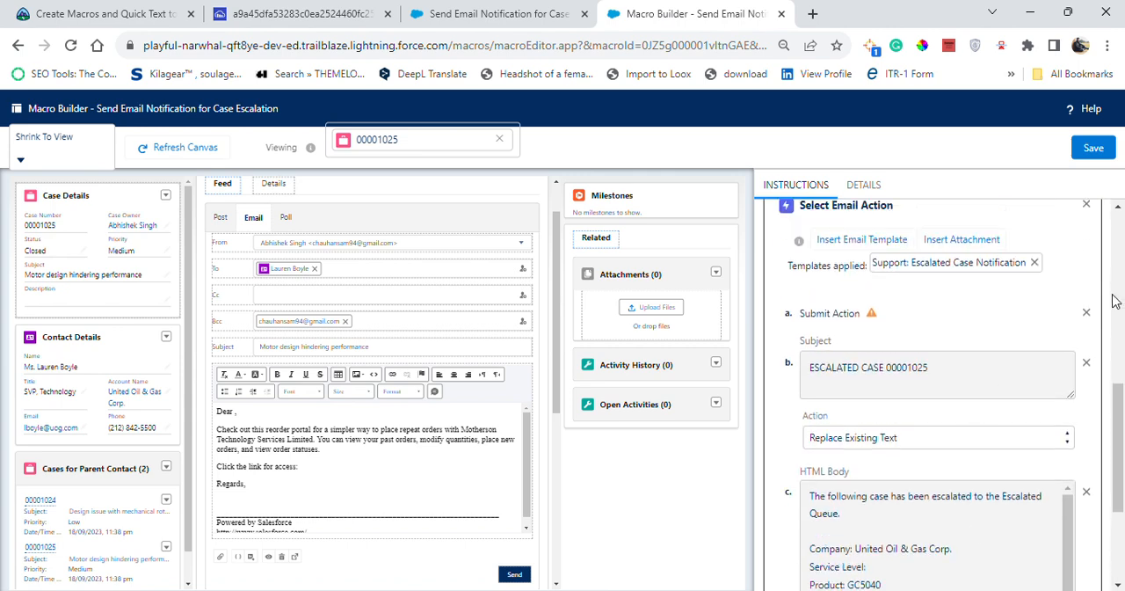
pyautogui.click(1086, 313)
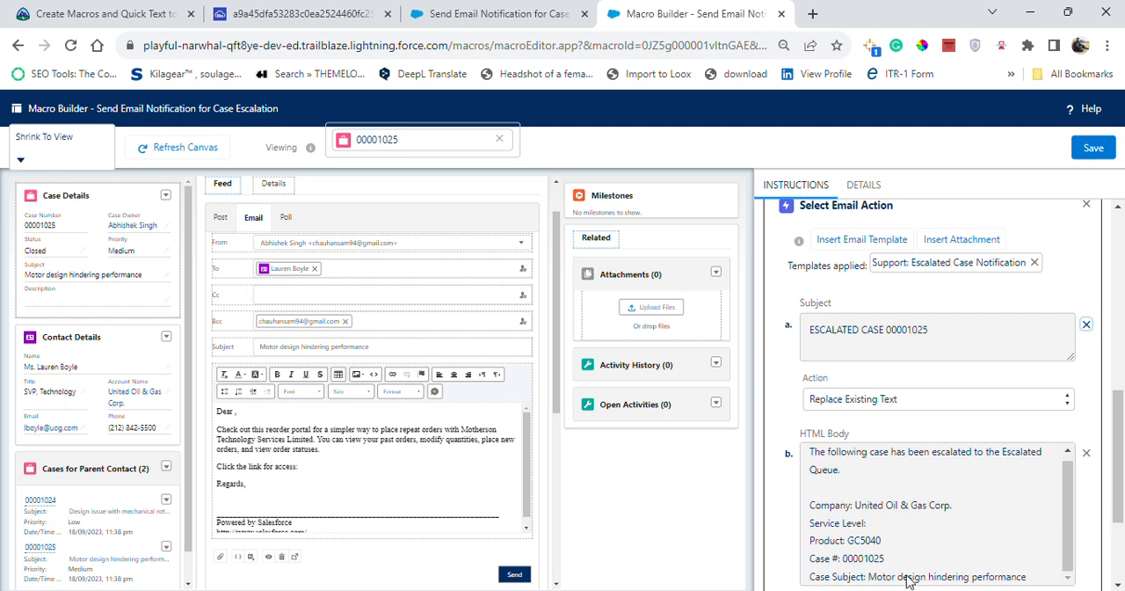
pyautogui.scroll(-2, 972, 446)
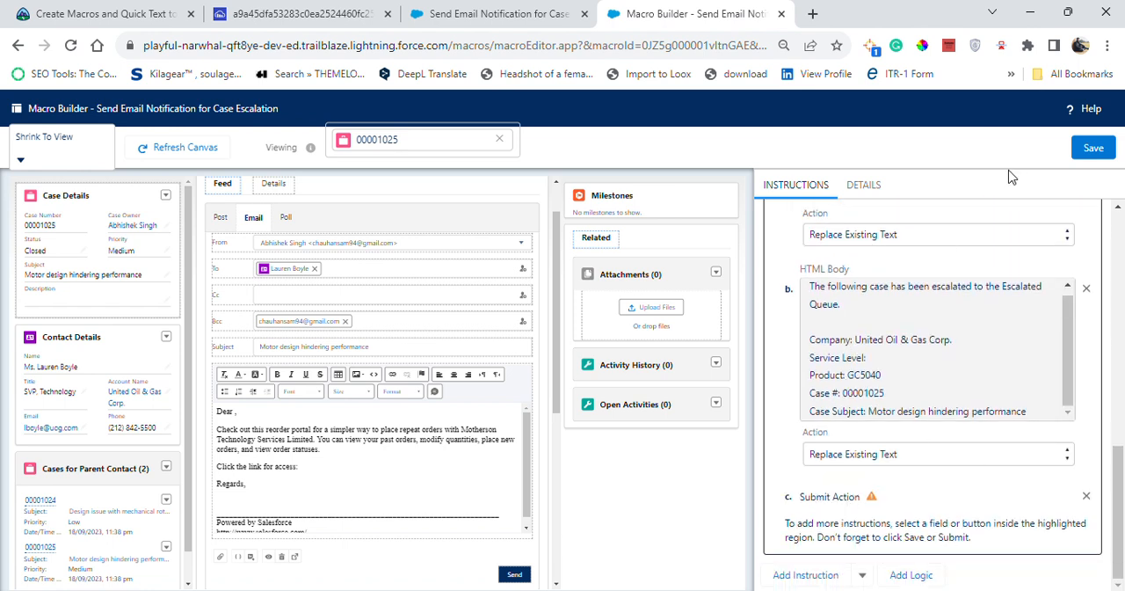
pyautogui.scroll(5, 908, 472)
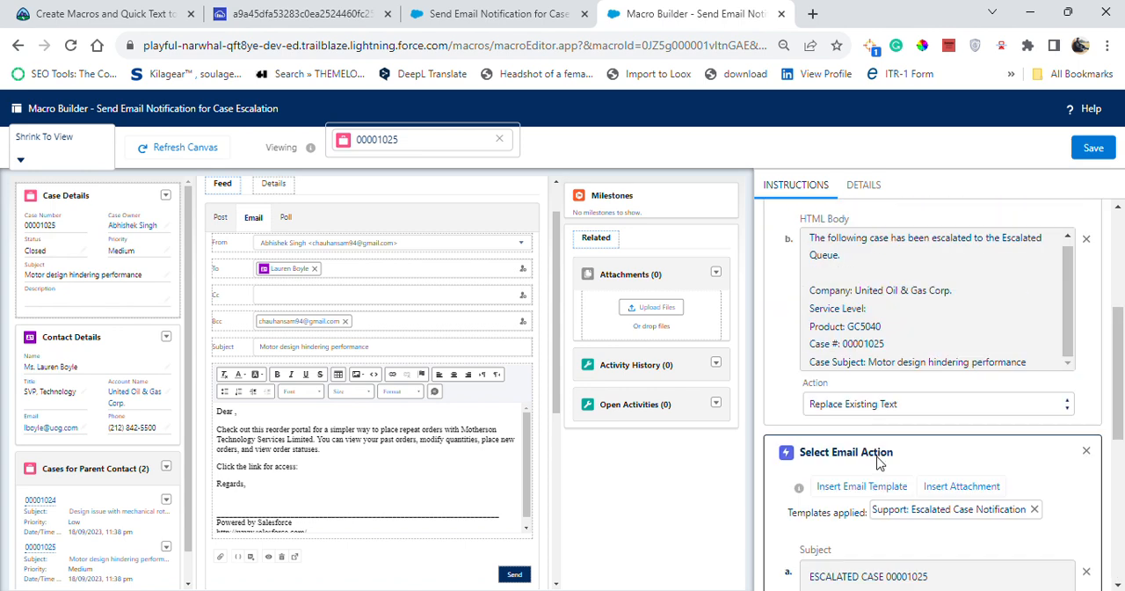
# Compare the second Select Email Action block with Trailhead's reference screenshot and close the screenshot page
pyautogui.scroll(-3, 861, 428)
pyautogui.scroll(-2, 875, 527)
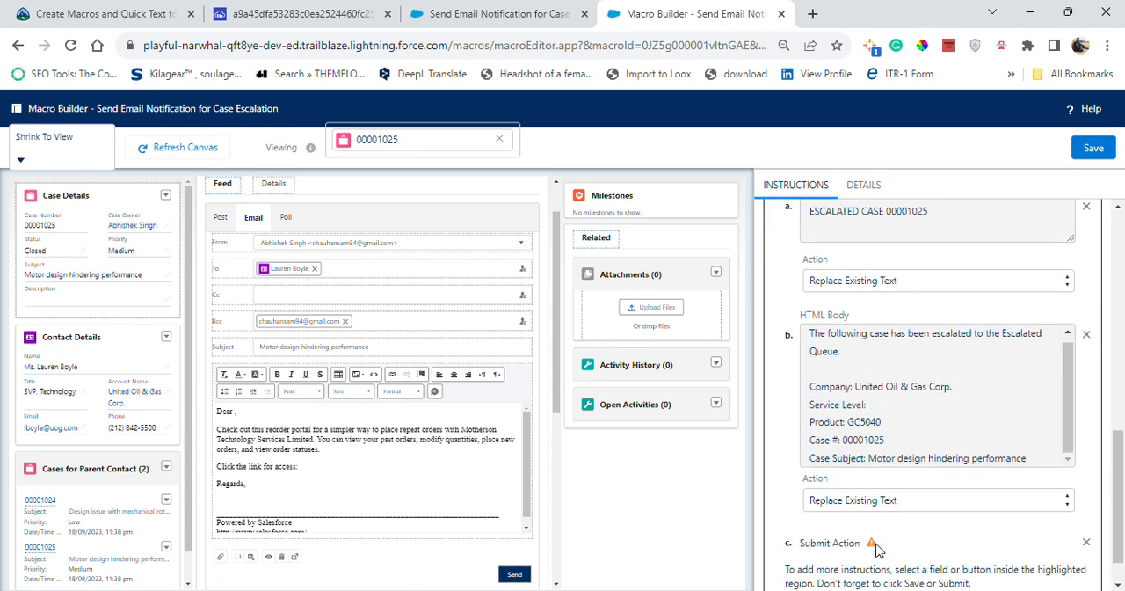
pyautogui.click(299, 14)
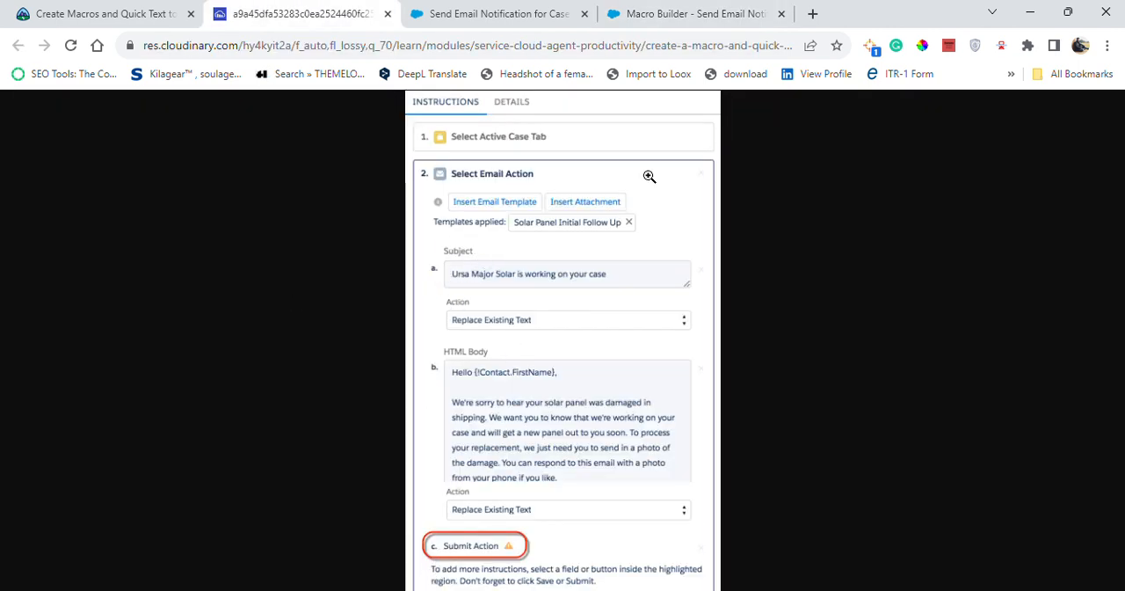
pyautogui.click(387, 14)
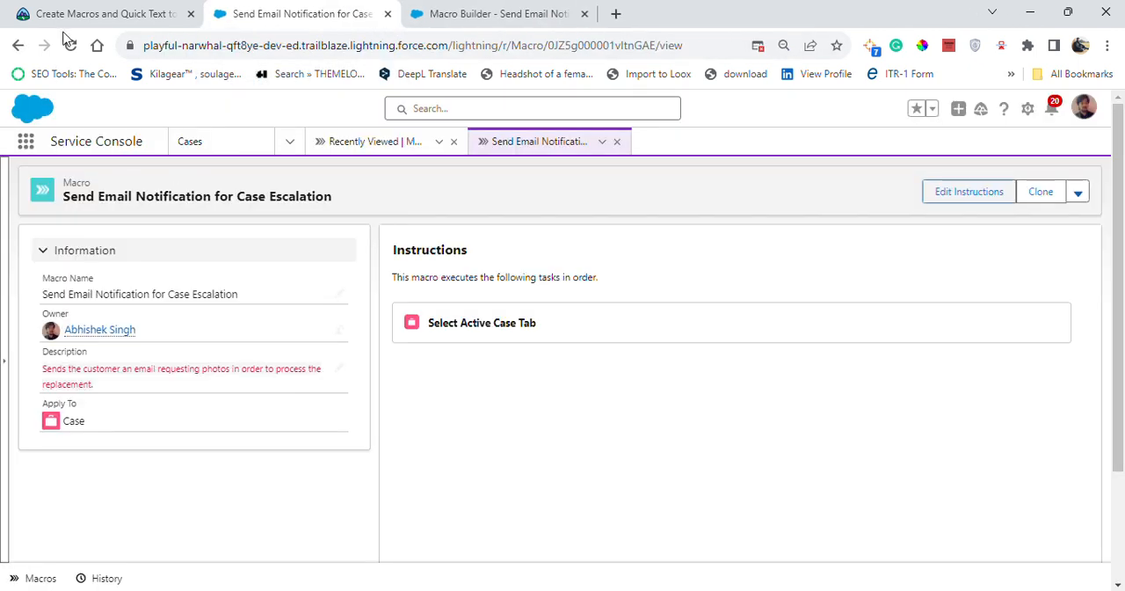
# Check the save instruction on the Trailhead page and save the macro in Macro Builder
pyautogui.click(88, 11)
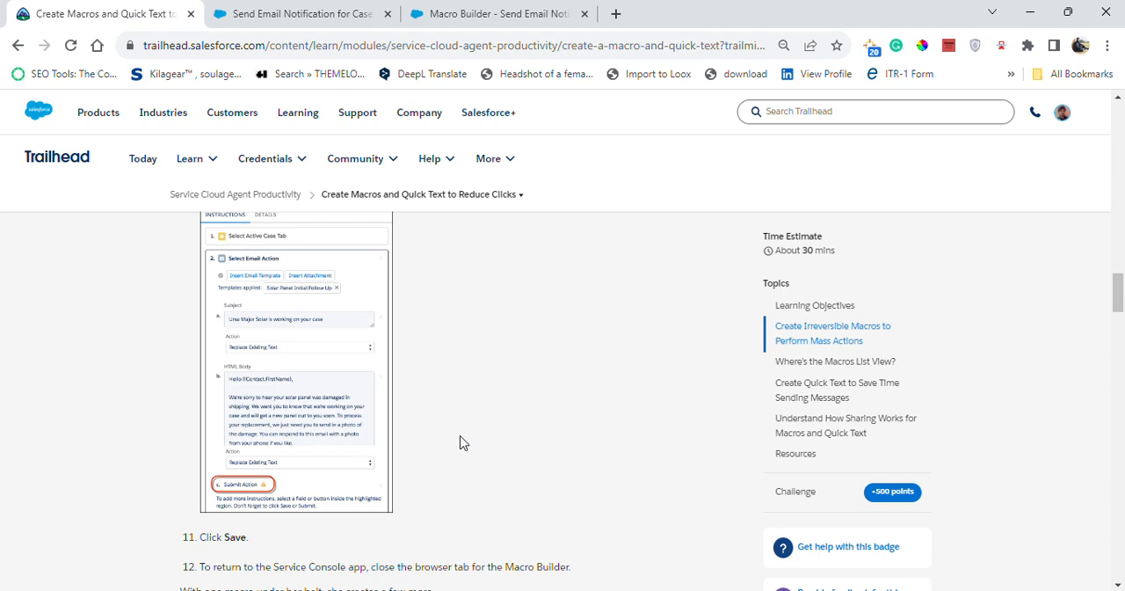
pyautogui.scroll(-2, 459, 442)
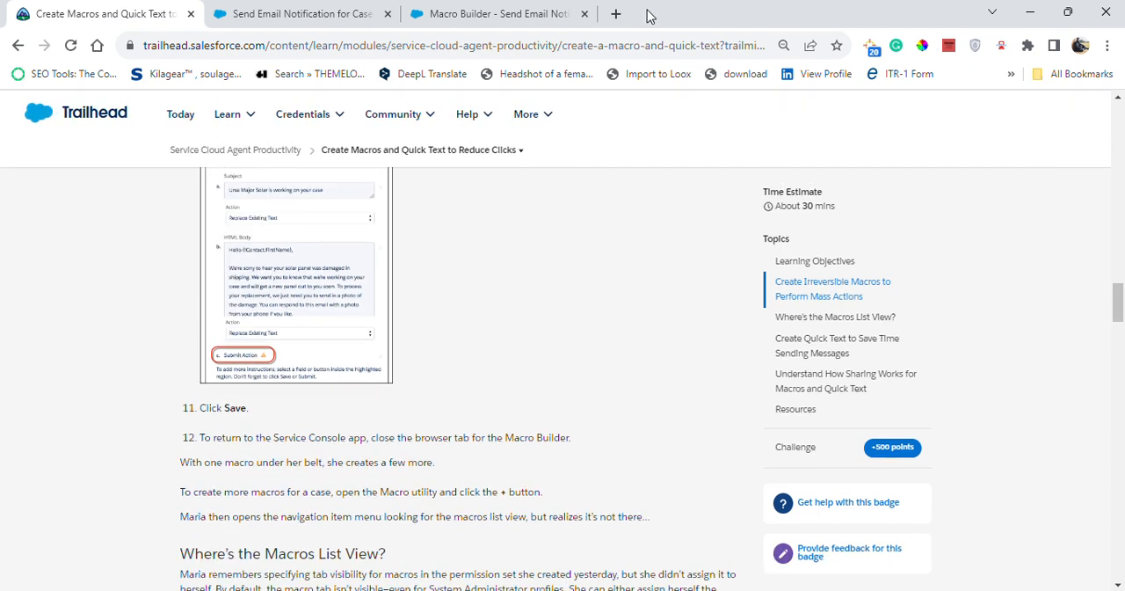
pyautogui.click(429, 15)
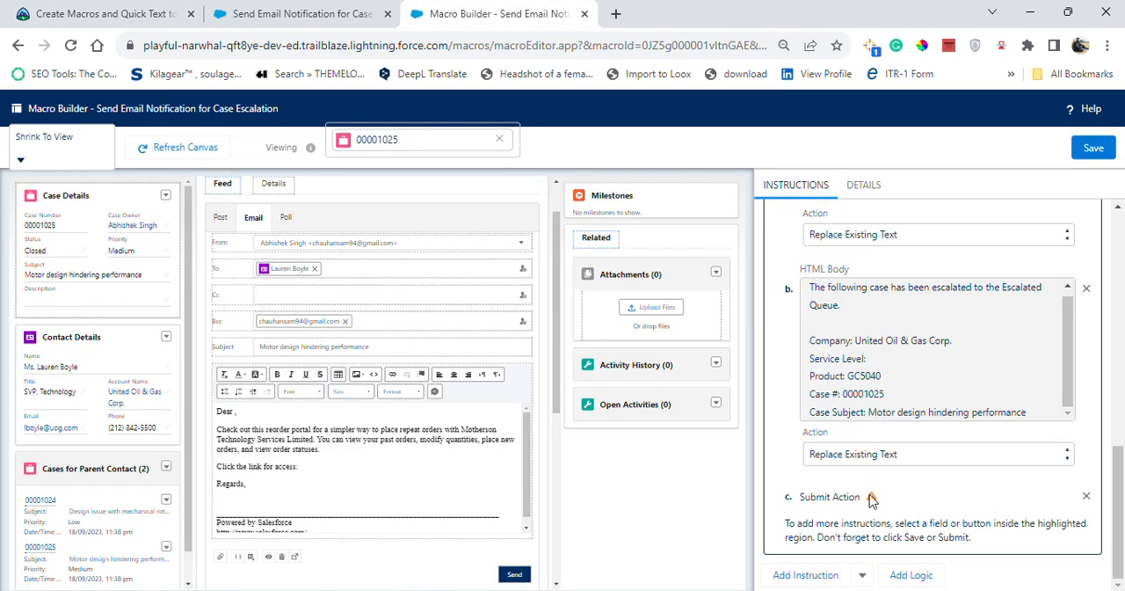
pyautogui.click(1094, 150)
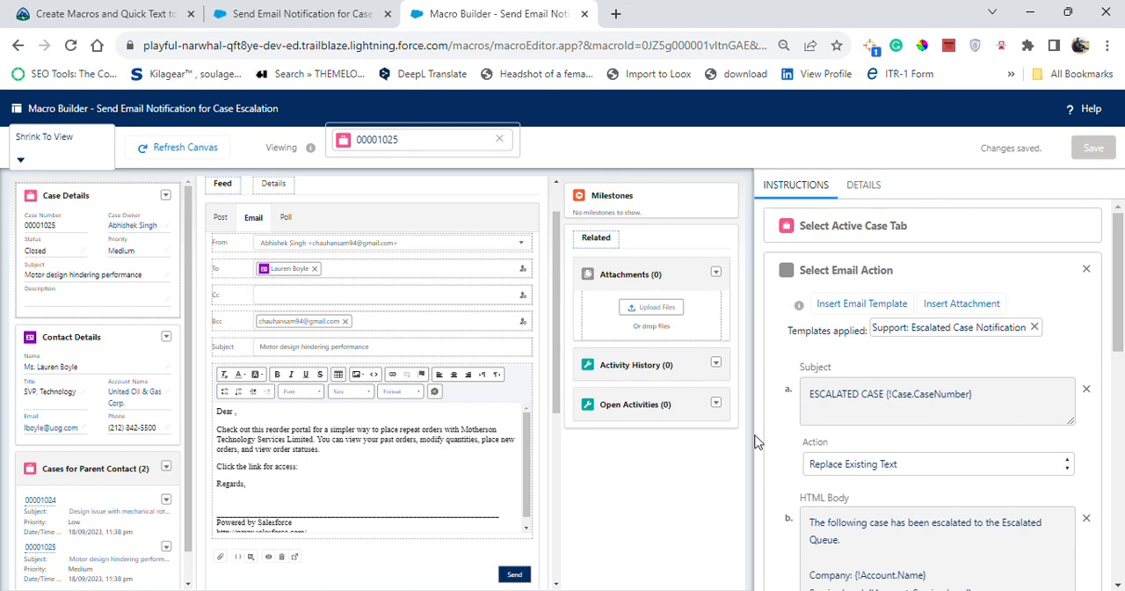
# Remove the first Select Email Action block, the duplicate without a Submit action, and save the macro
pyautogui.scroll(-4, 911, 466)
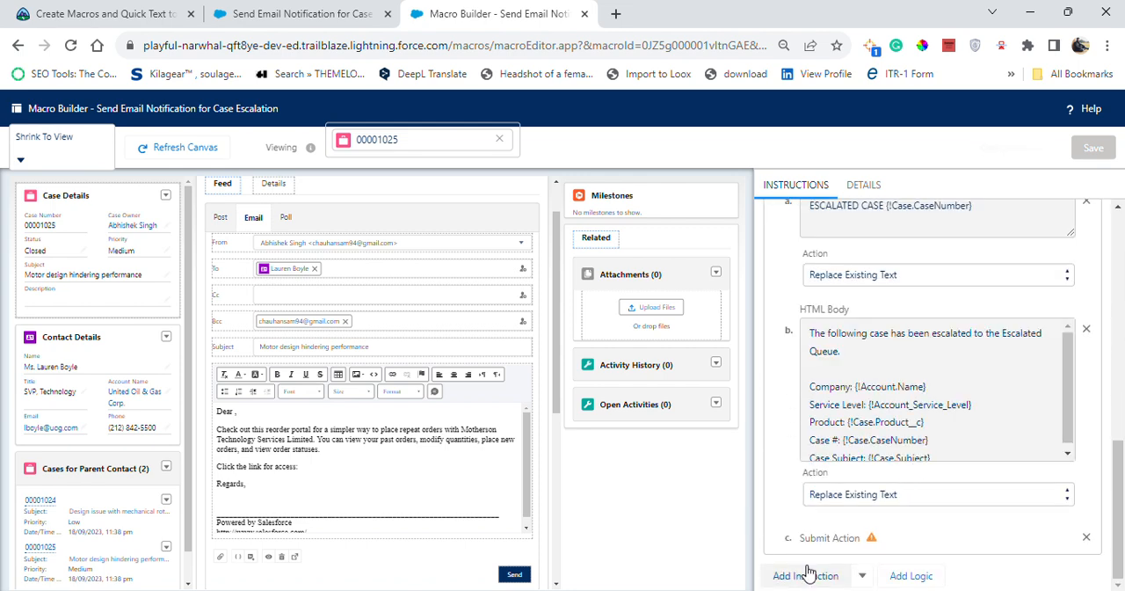
pyautogui.scroll(4, 813, 457)
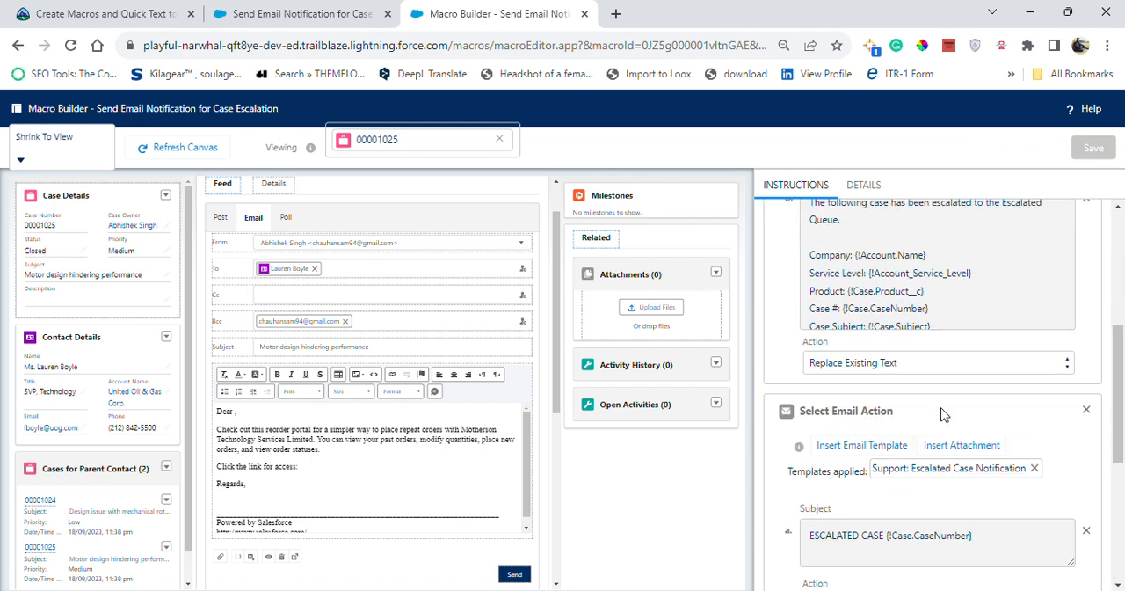
pyautogui.scroll(2, 920, 380)
pyautogui.scroll(2, 918, 380)
pyautogui.scroll(-4, 917, 387)
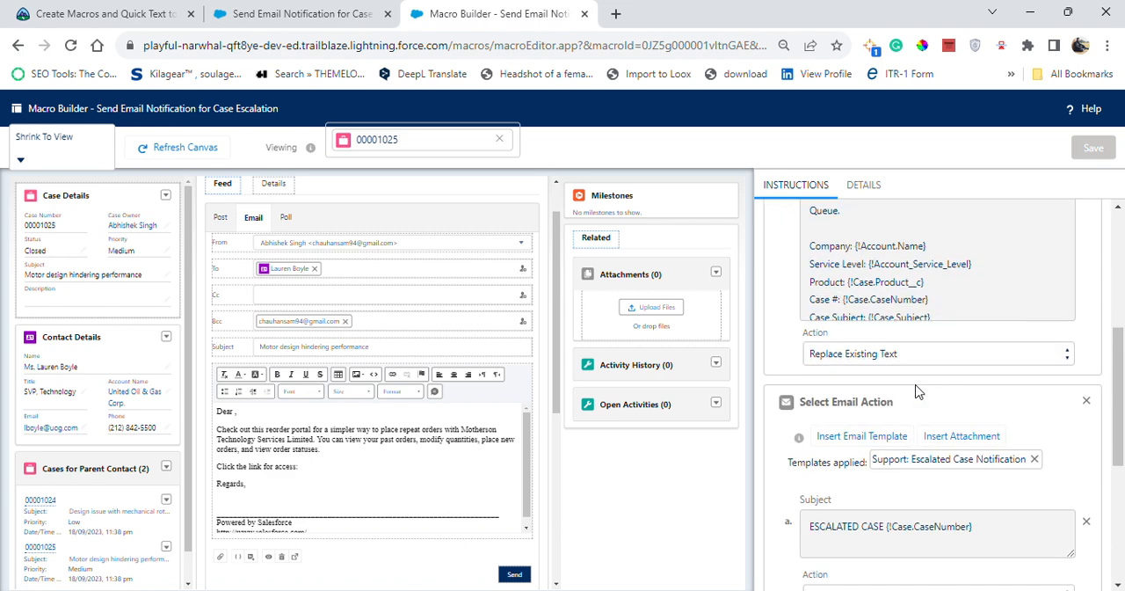
pyautogui.scroll(2, 917, 393)
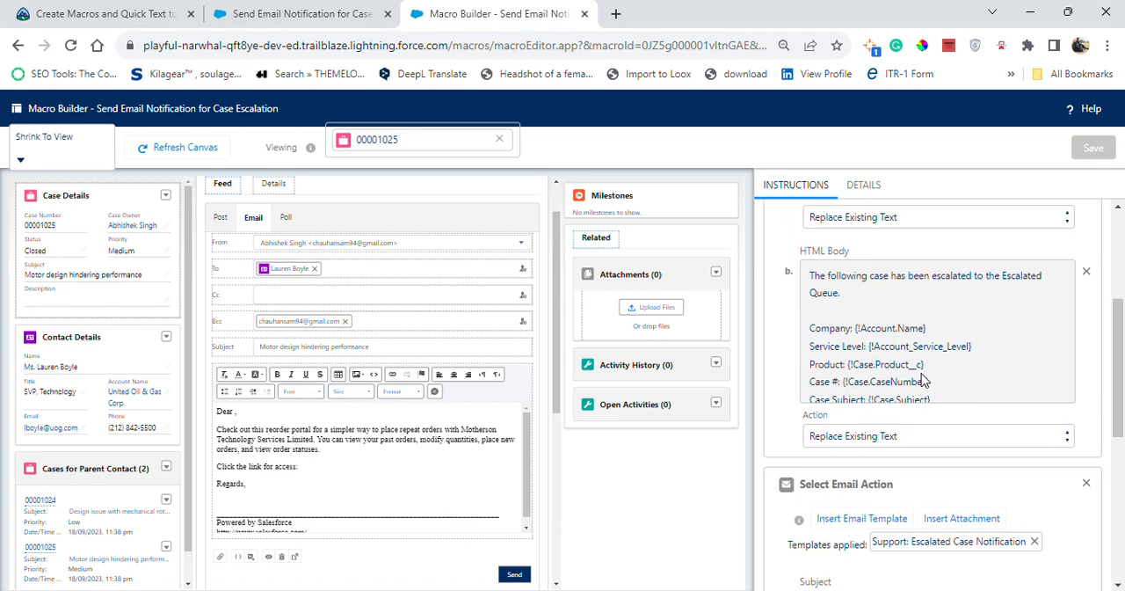
pyautogui.scroll(3, 920, 384)
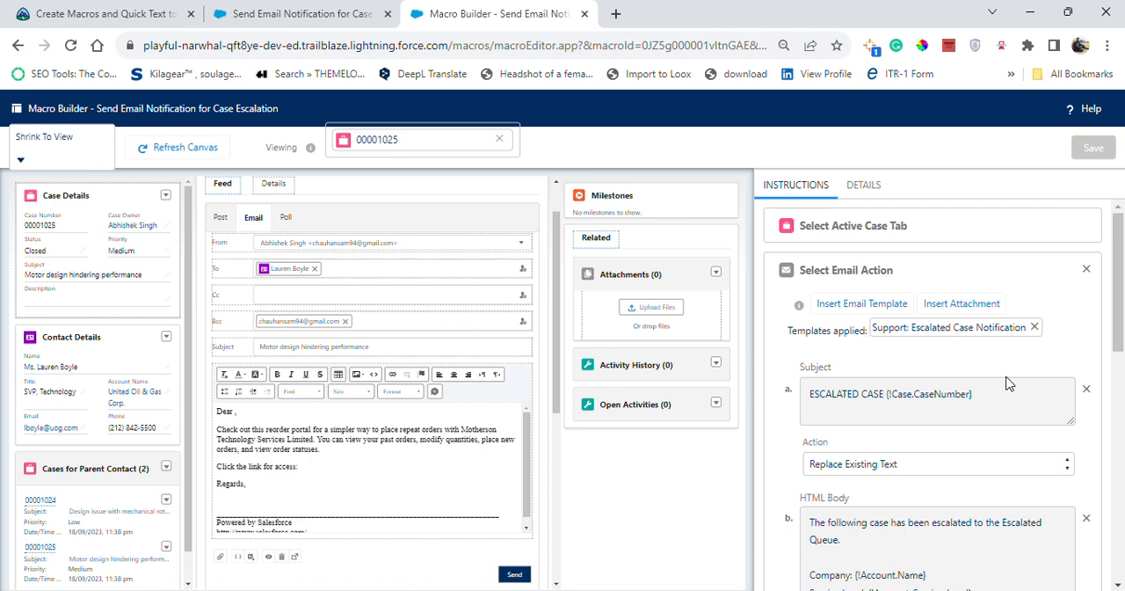
pyautogui.scroll(-6, 1008, 384)
pyautogui.scroll(3, 958, 463)
pyautogui.click(1086, 270)
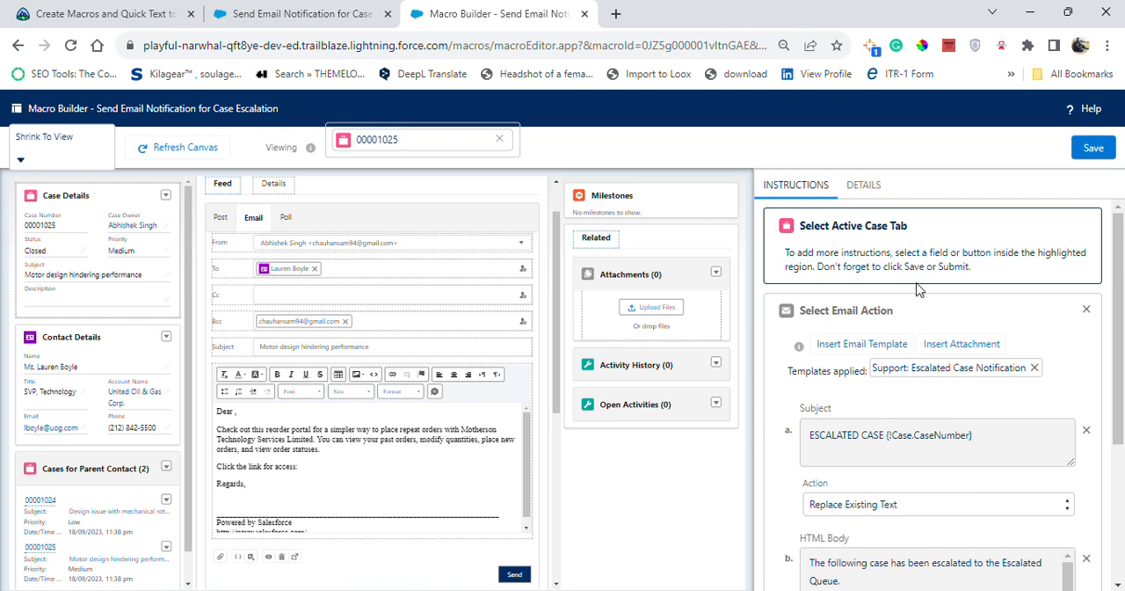
pyautogui.scroll(-4, 905, 374)
pyautogui.click(1089, 156)
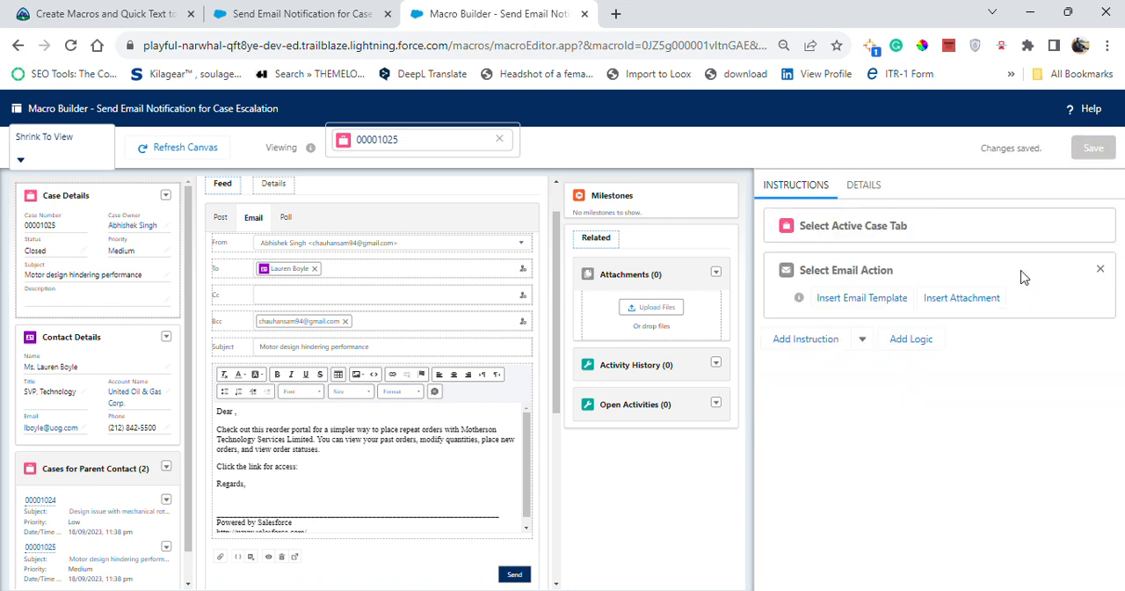
# Check the end of the remaining Select Email Action block and close Macro Builder
pyautogui.scroll(-4, 920, 388)
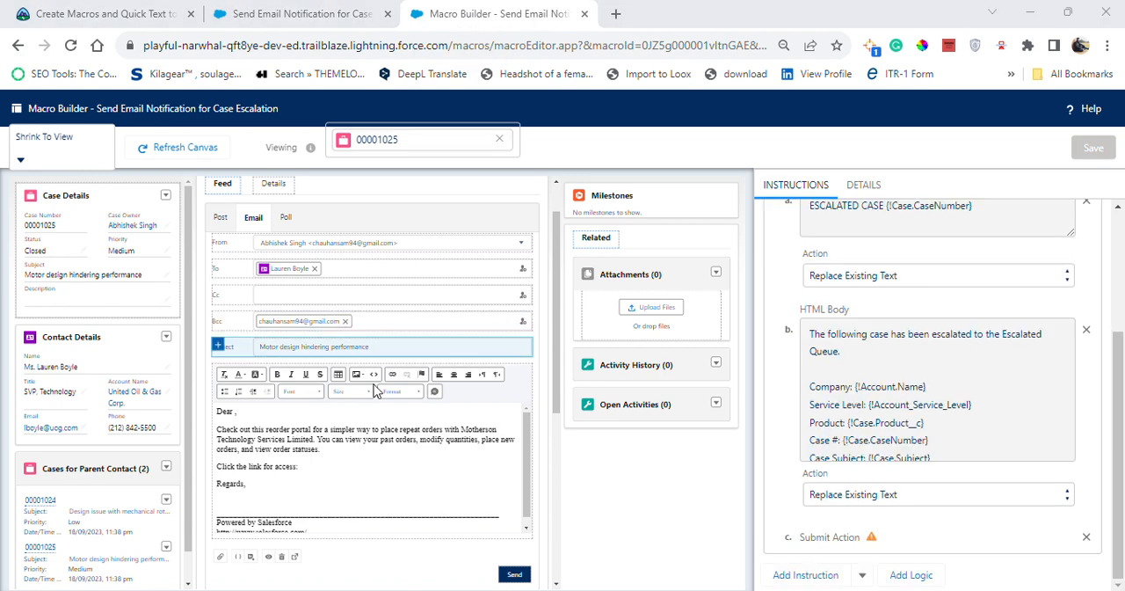
pyautogui.rightClick(419, 18)
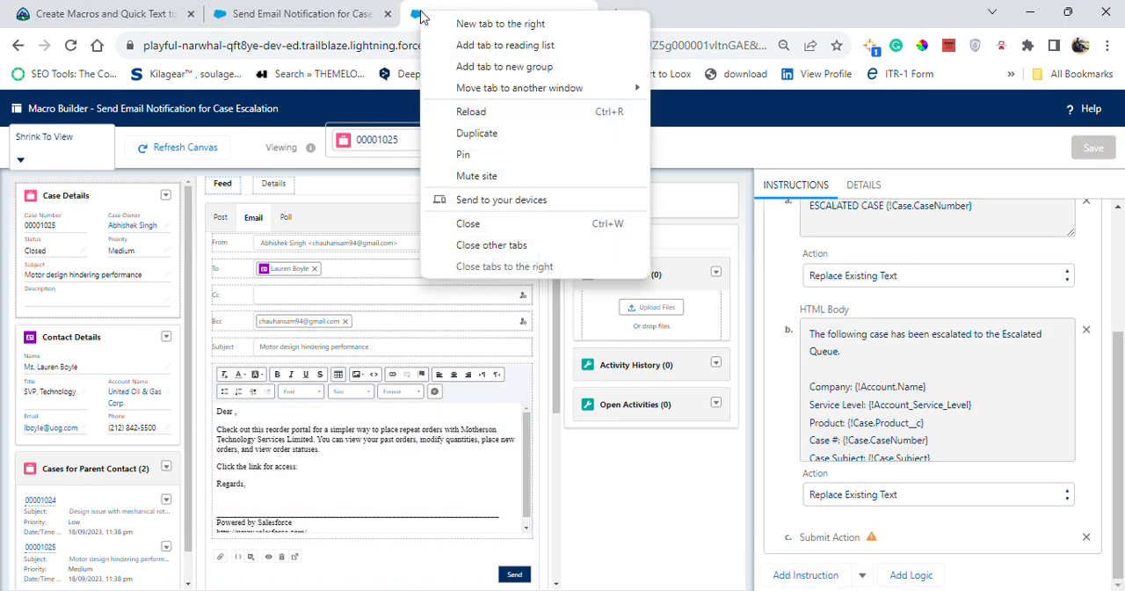
pyautogui.click(498, 220)
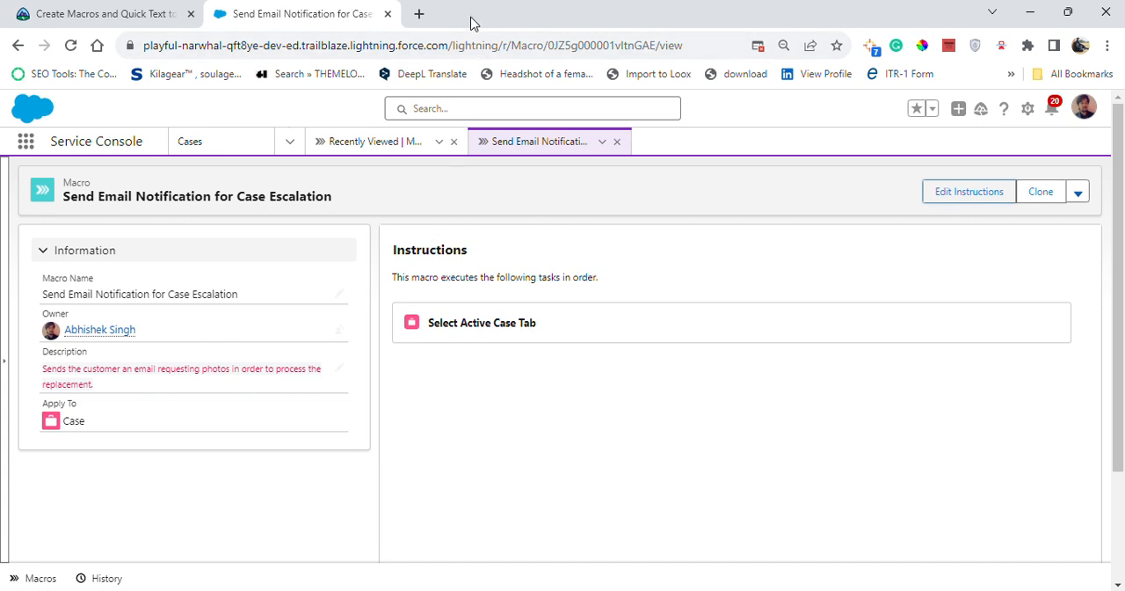
# Read Trailhead's "Where's the Macros List View?" section and open the Service Console navigation items for editing
pyautogui.click(128, 11)
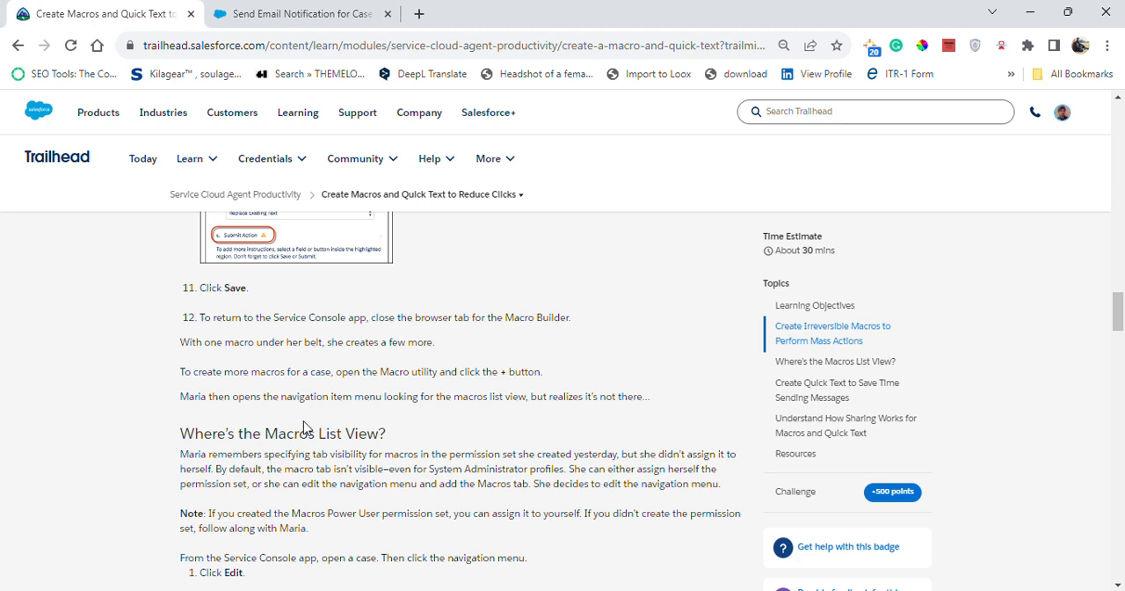
pyautogui.scroll(-3, 303, 427)
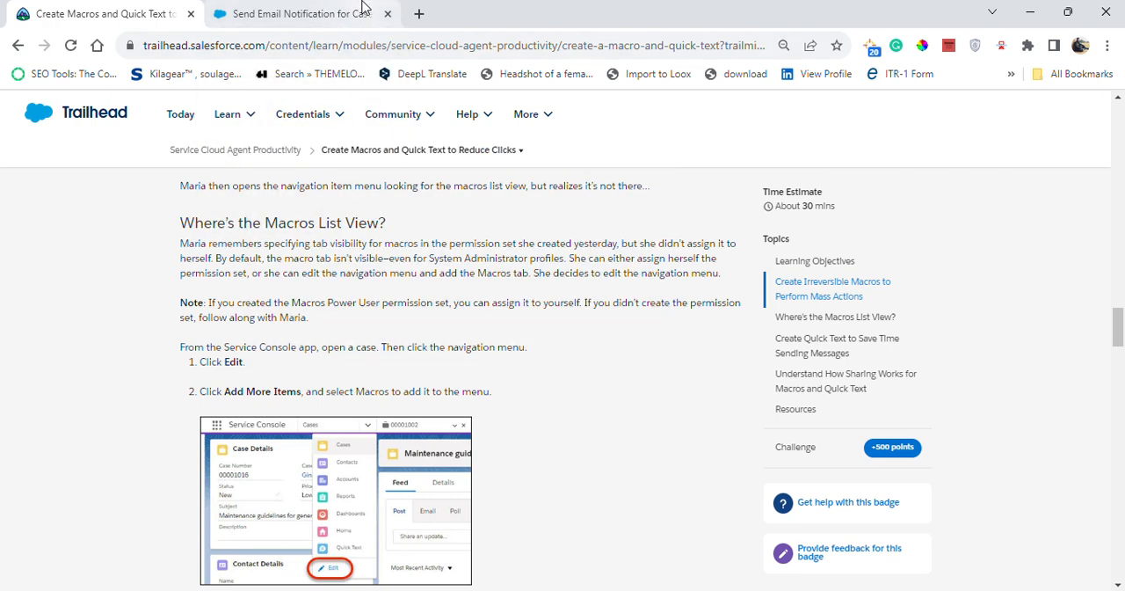
pyautogui.click(356, 11)
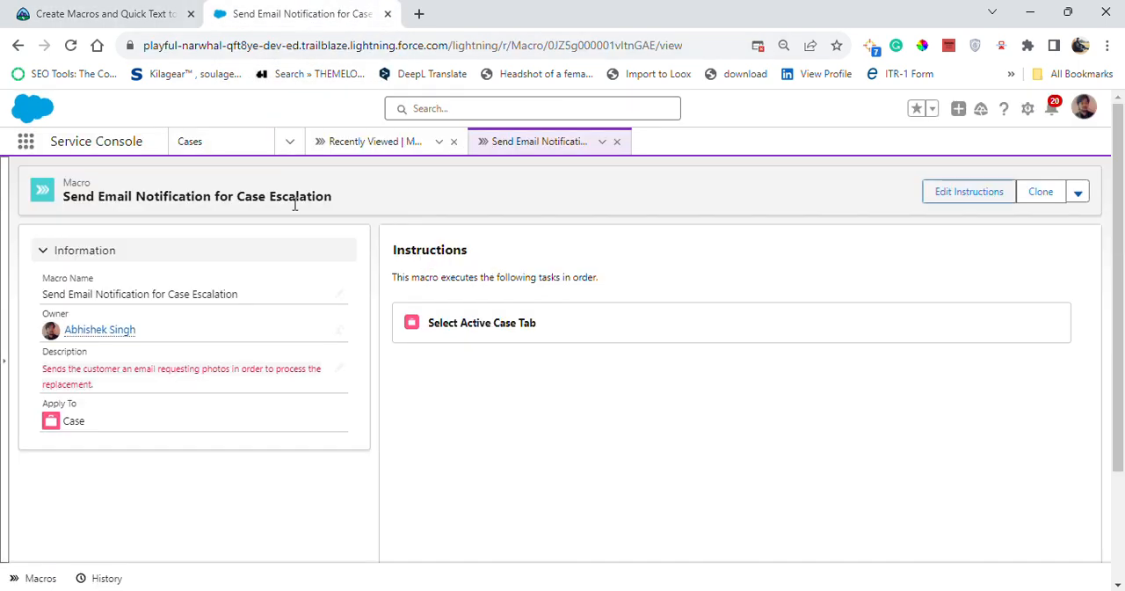
pyautogui.click(290, 142)
pyautogui.scroll(-1, 228, 459)
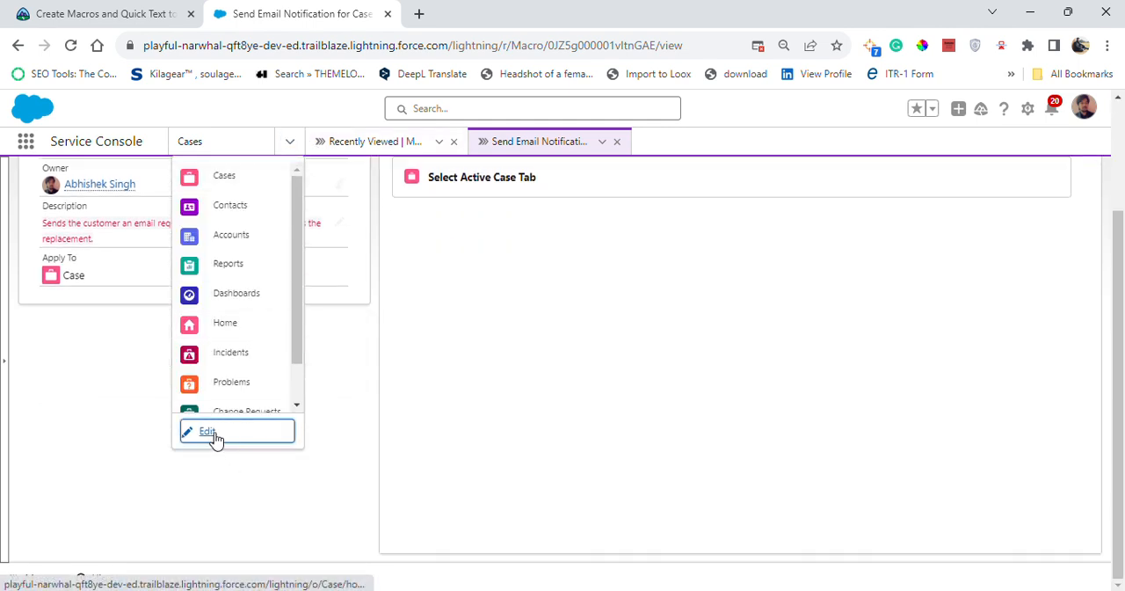
pyautogui.click(211, 433)
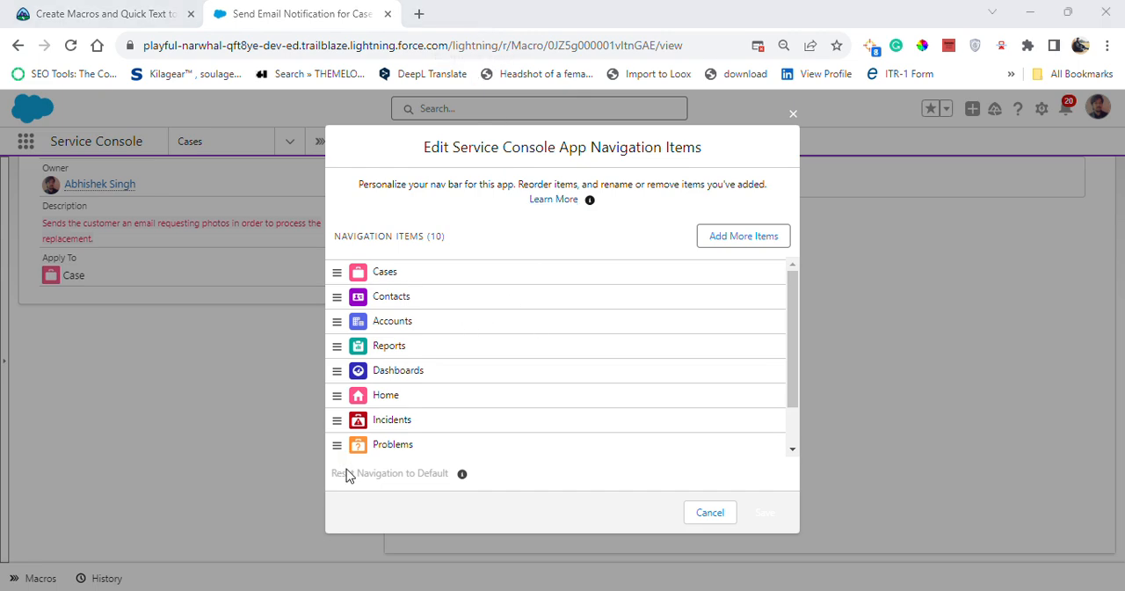
# Add Macros to the Service Console navigation items and save the navigation after checking Trailhead's instructions
pyautogui.click(749, 236)
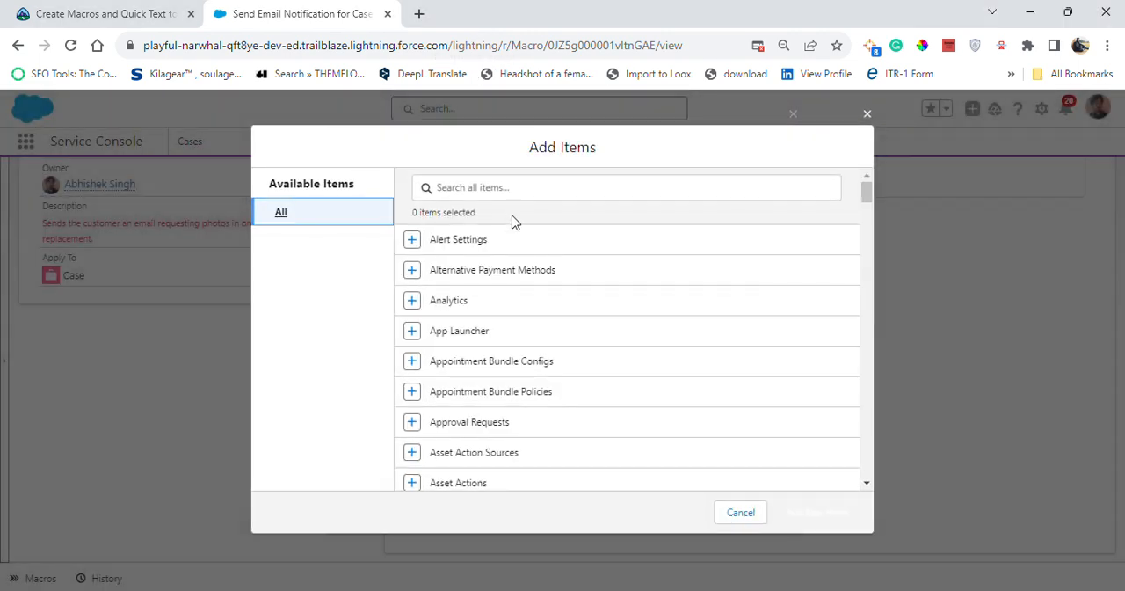
pyautogui.click(509, 188)
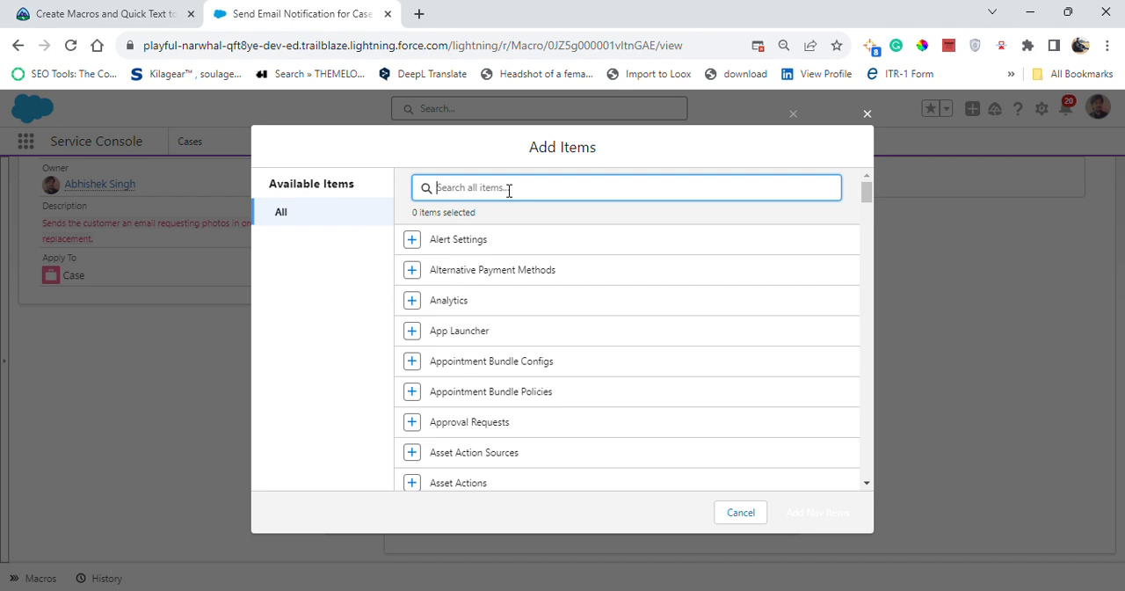
pyautogui.write('Macros')
pyautogui.click(411, 239)
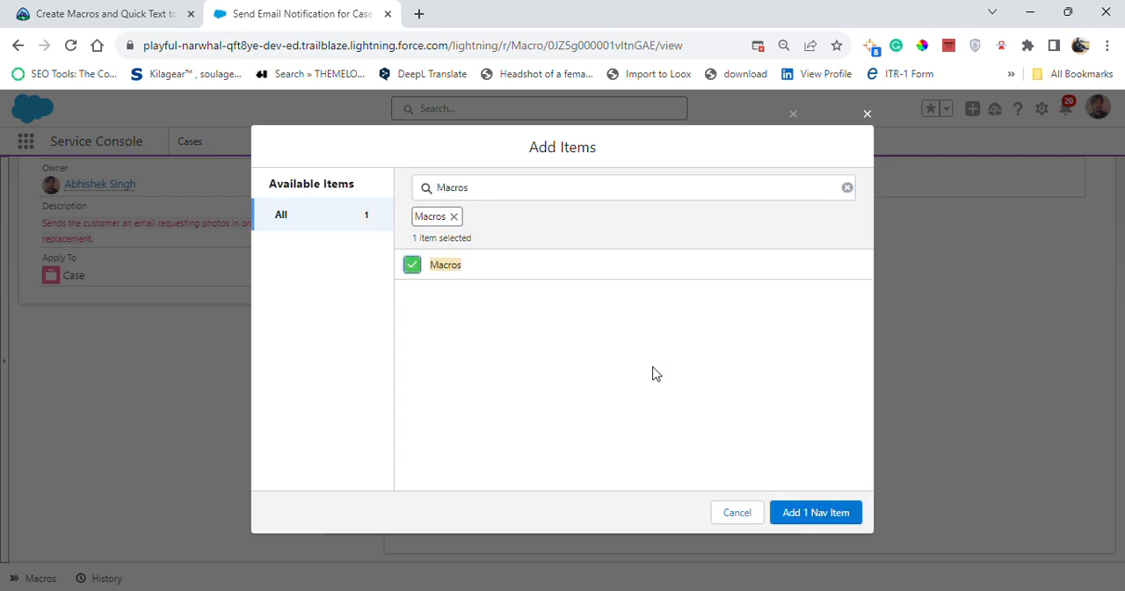
pyautogui.click(833, 518)
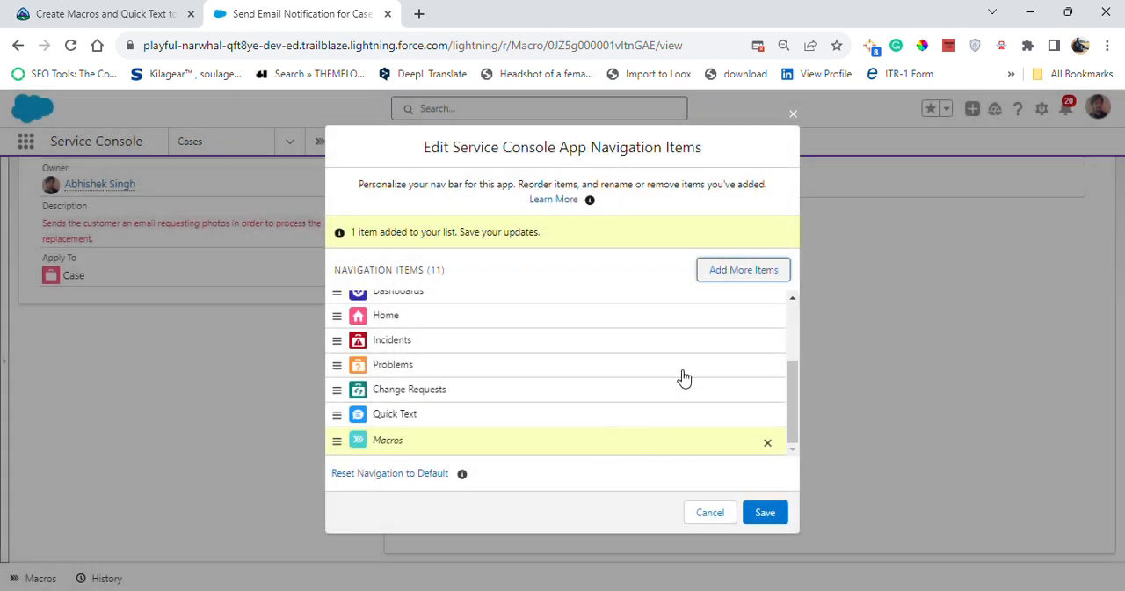
pyautogui.click(63, 7)
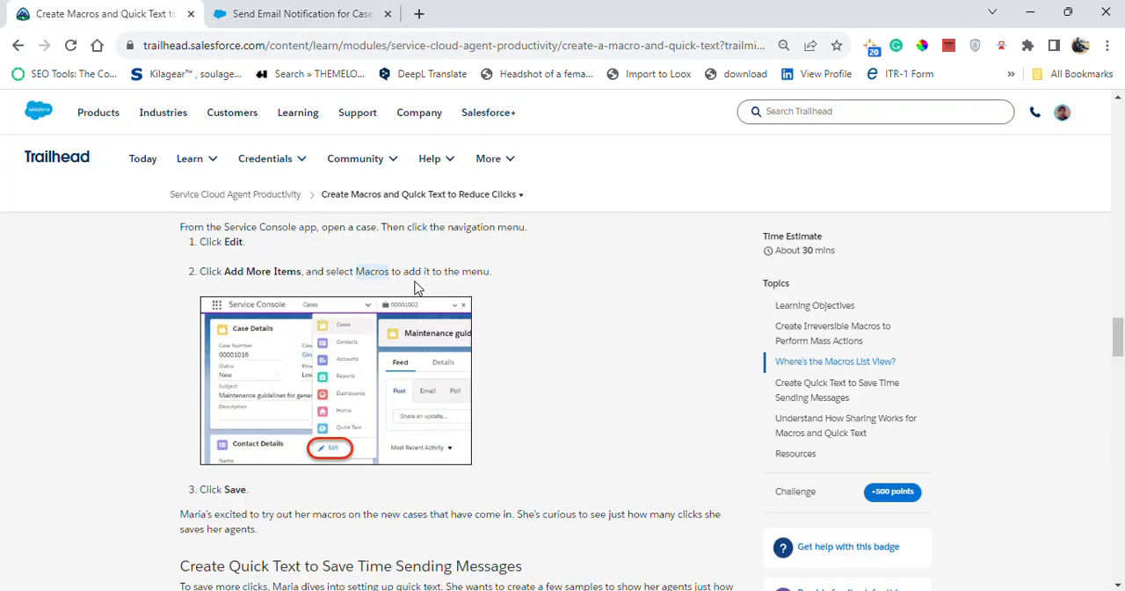
pyautogui.click(300, 14)
pyautogui.click(771, 513)
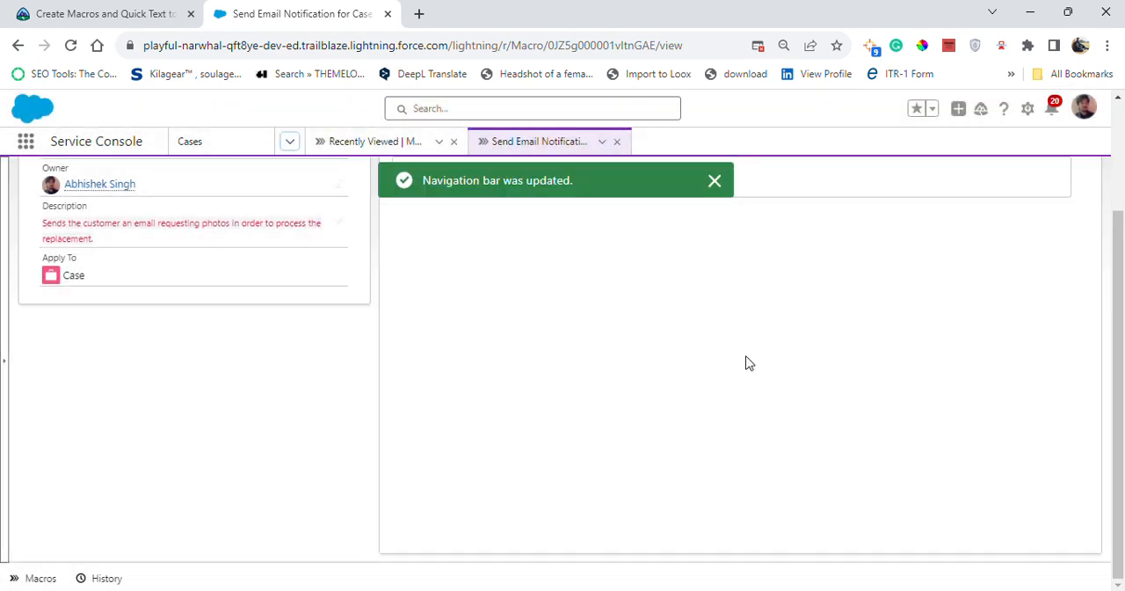
# Read Trailhead's steps for creating quick text and close the macro record and macros list open in Service Console
pyautogui.click(176, 9)
pyautogui.scroll(-3, 476, 457)
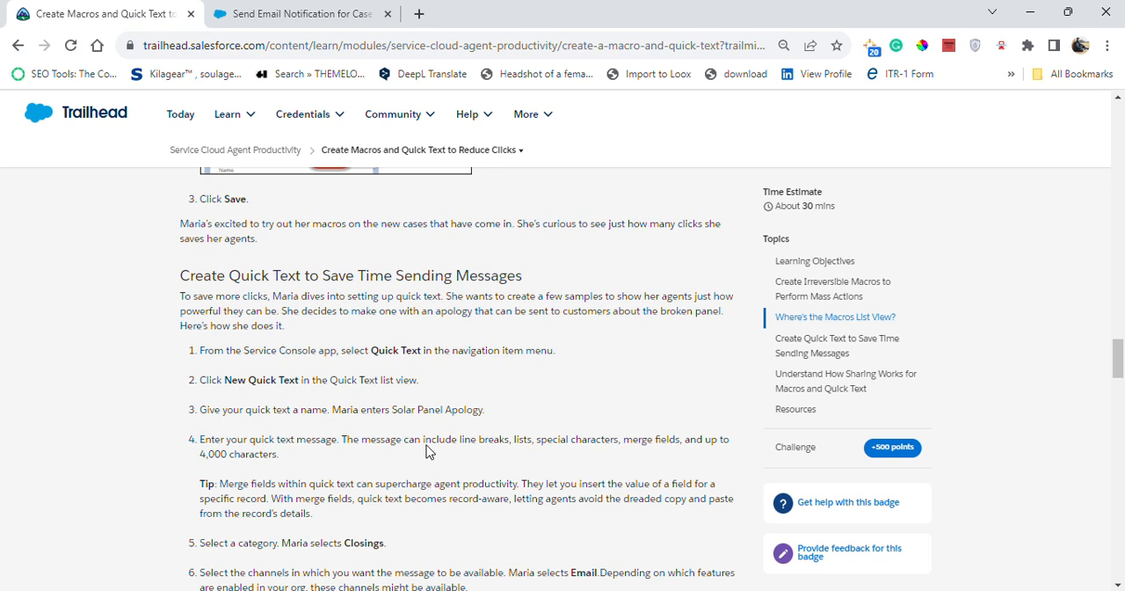
pyautogui.click(264, 12)
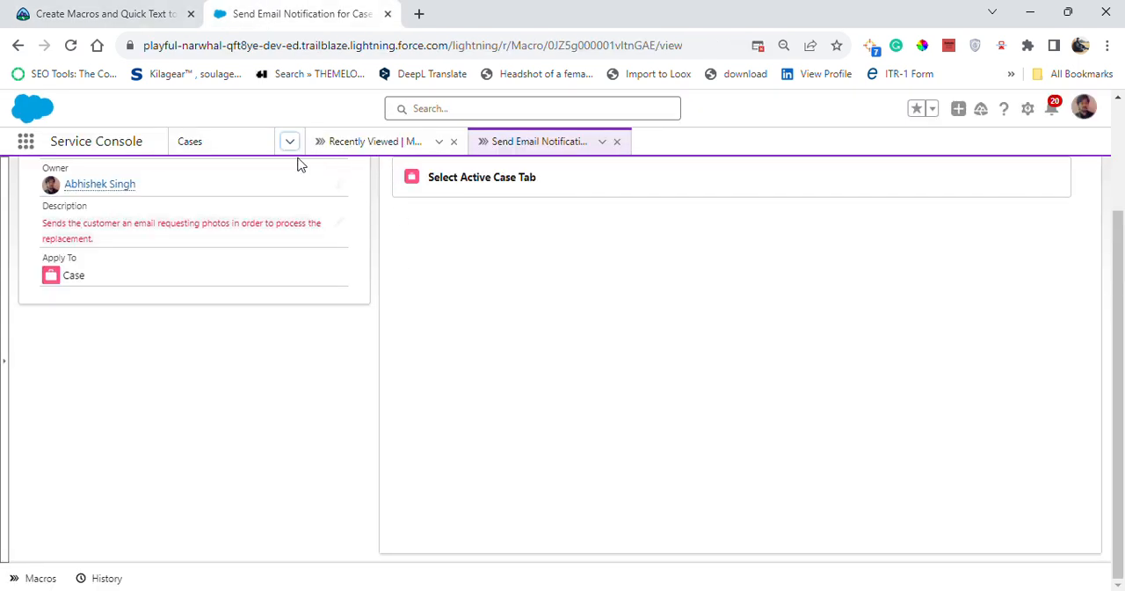
pyautogui.click(618, 143)
pyautogui.click(453, 143)
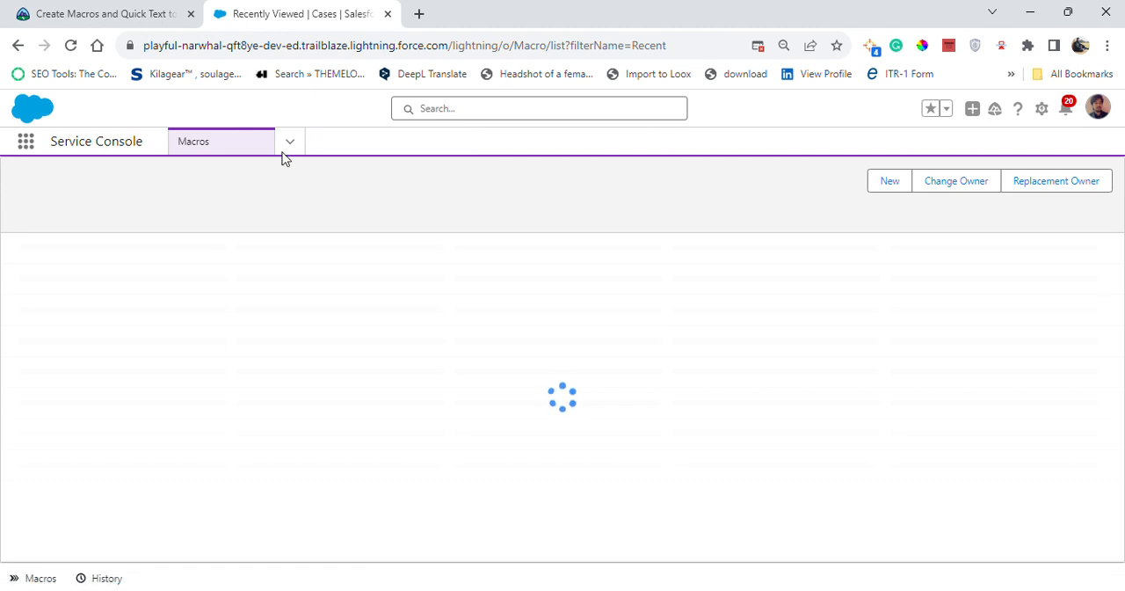
# Open the Quick Text list view in Service Console
pyautogui.click(288, 144)
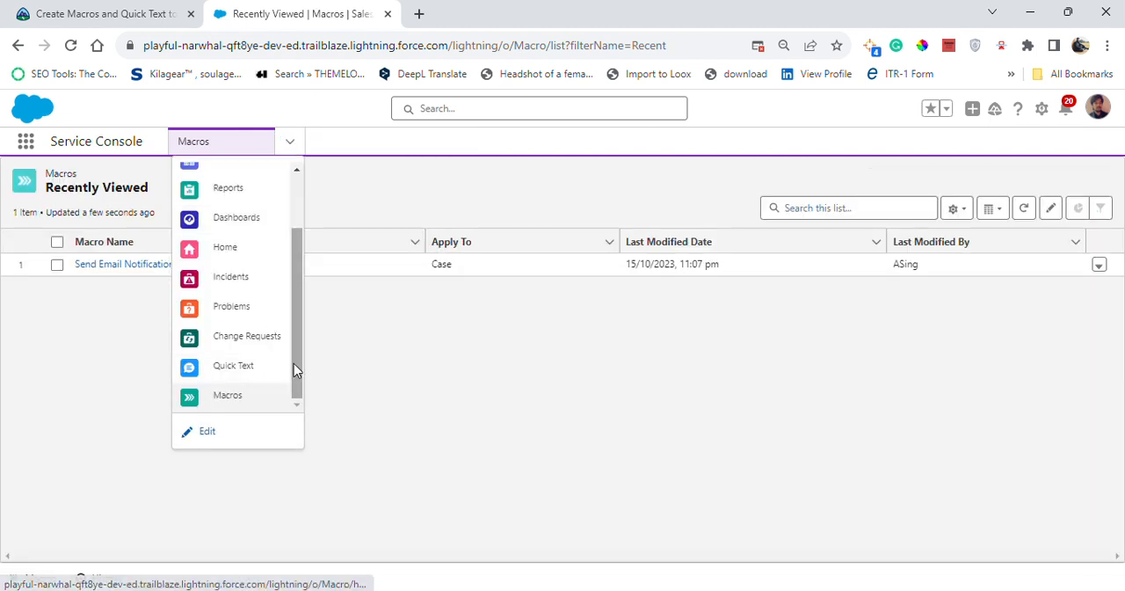
pyautogui.click(307, 360)
pyautogui.click(290, 142)
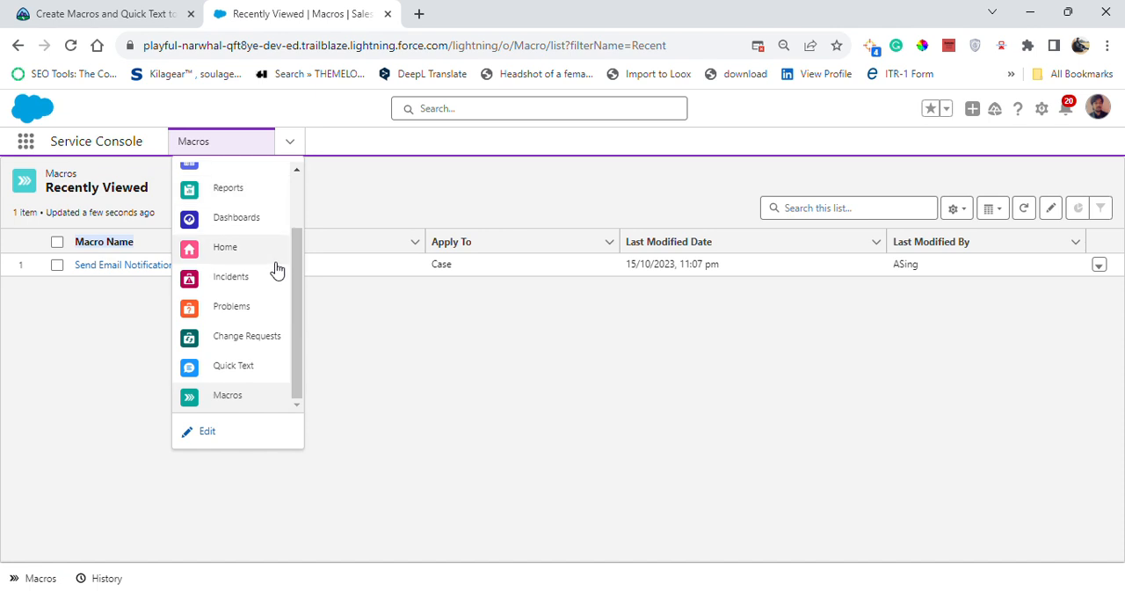
pyautogui.moveTo(296, 292); pyautogui.dragTo(293, 330)
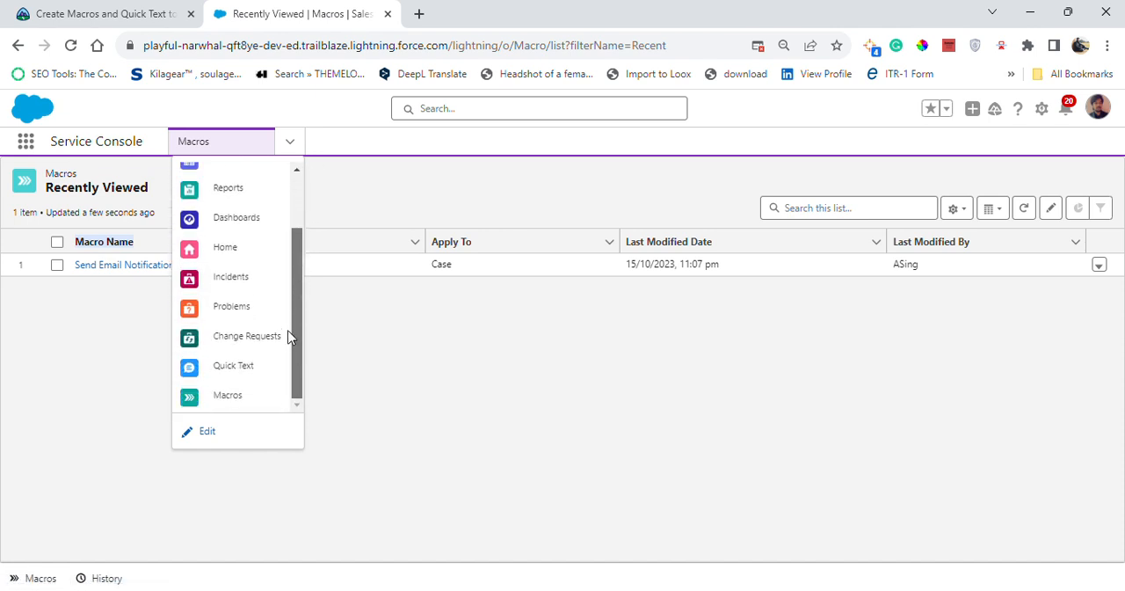
pyautogui.click(252, 369)
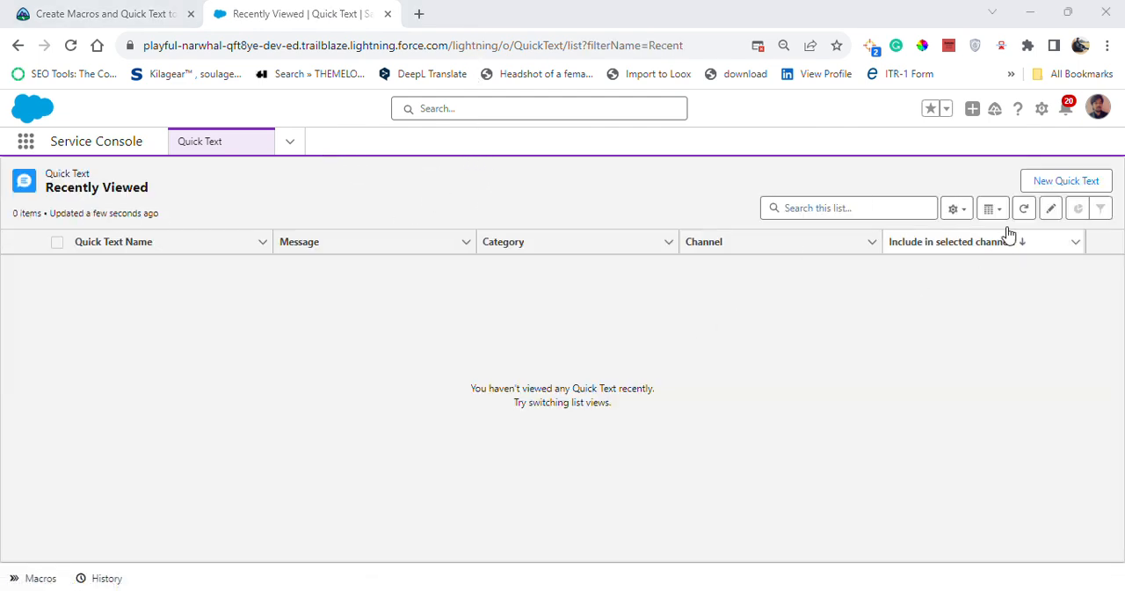
# Start a new quick text and name it Solar Panel Apology, copying the name from Trailhead's challenge requirements
pyautogui.click(1046, 186)
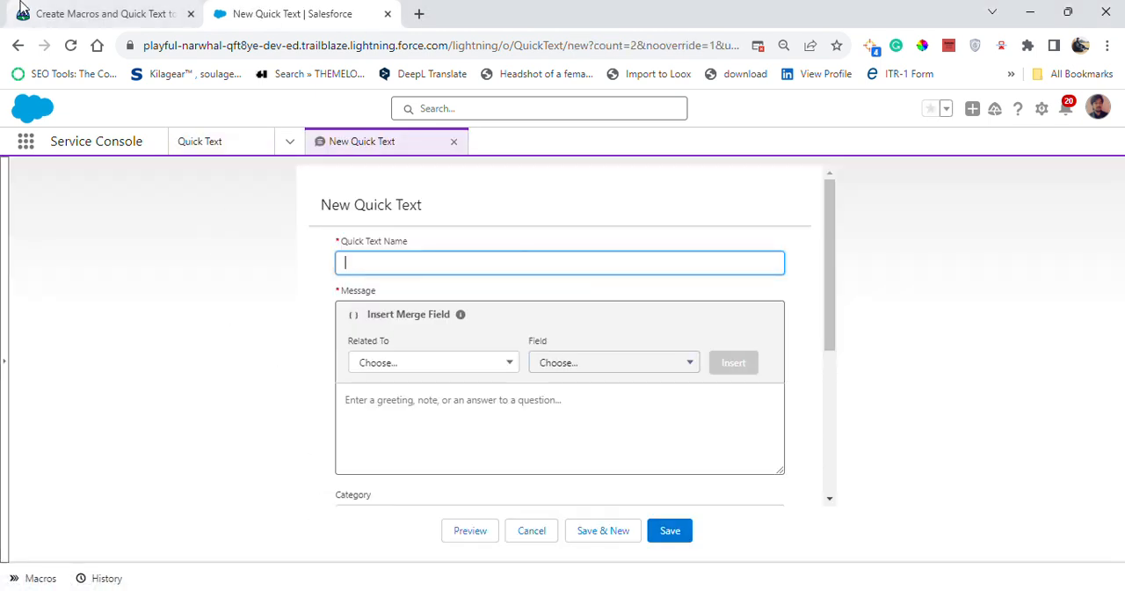
pyautogui.click(96, 13)
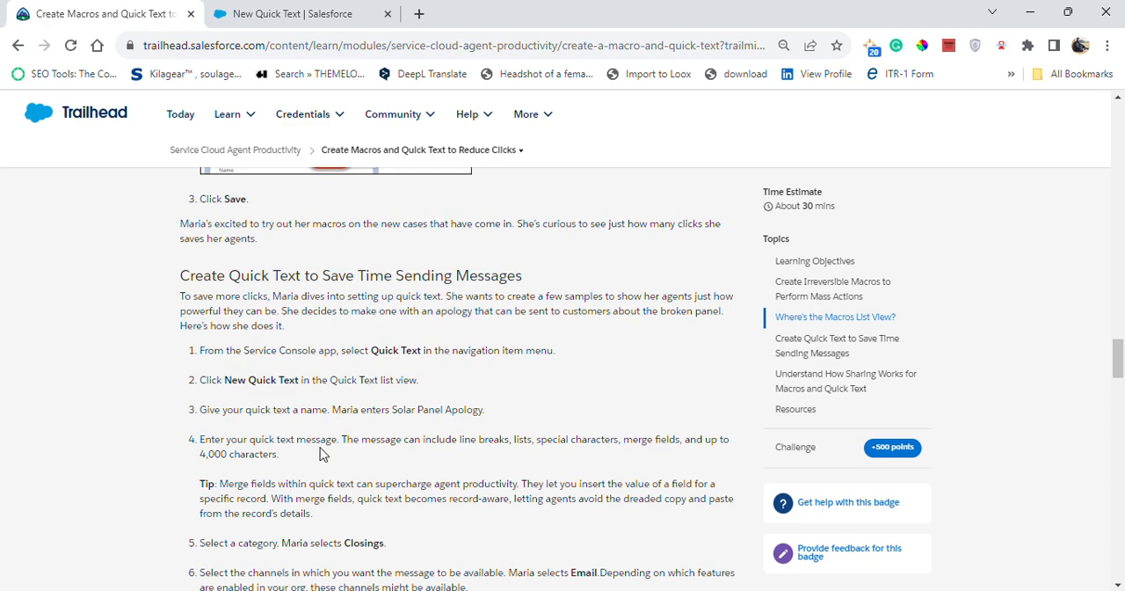
pyautogui.scroll(-1, 356, 428)
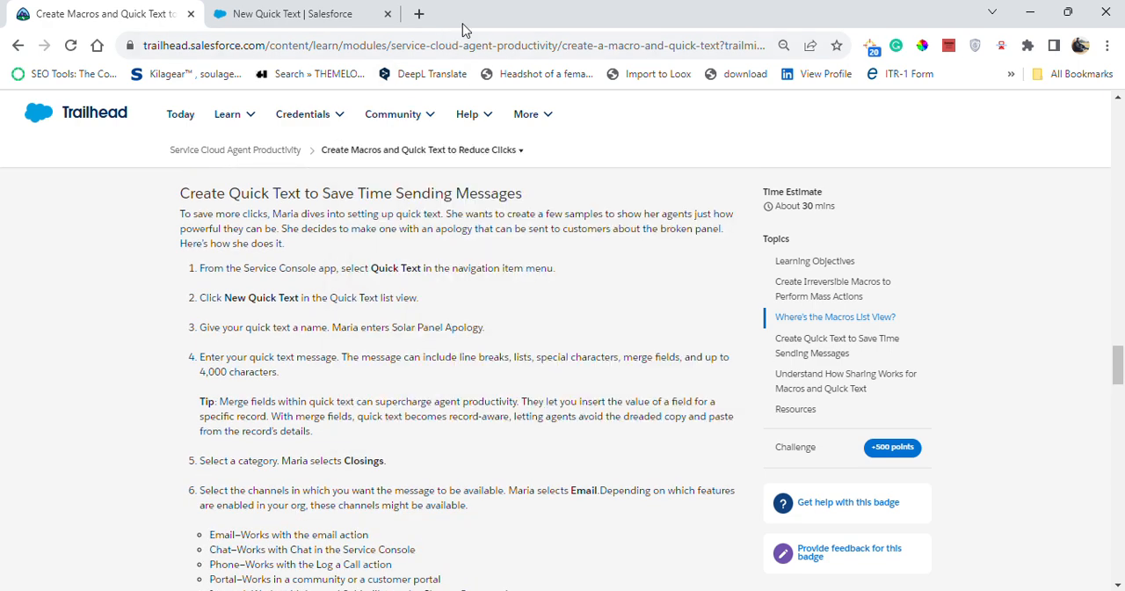
pyautogui.scroll(-10, 445, 443)
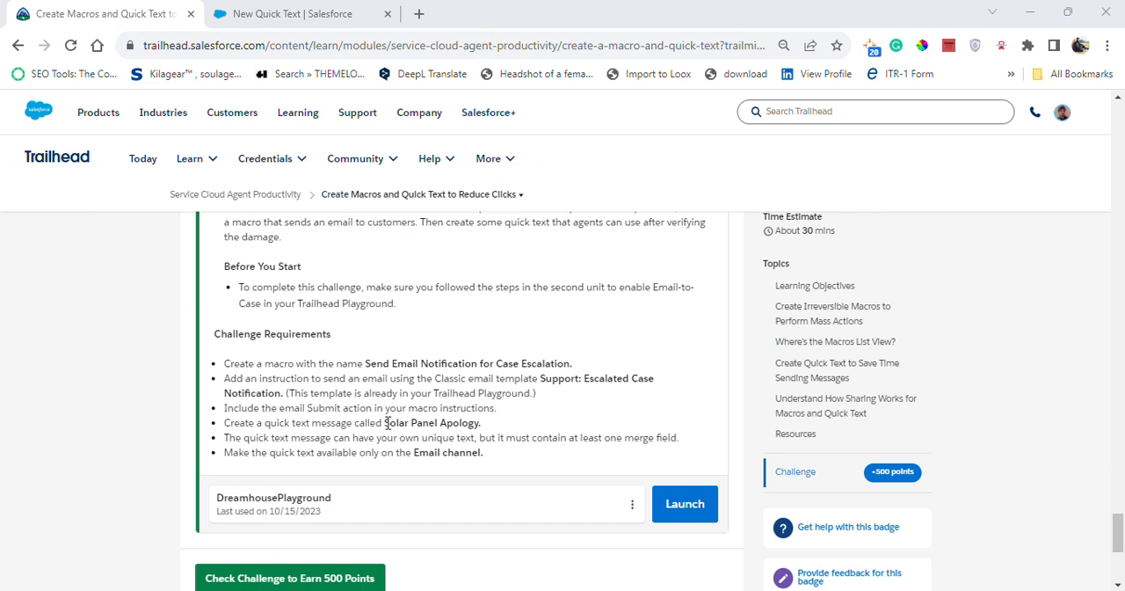
pyautogui.moveTo(385, 421); pyautogui.dragTo(480, 422)
pyautogui.hotkey('ctrl', 'c')
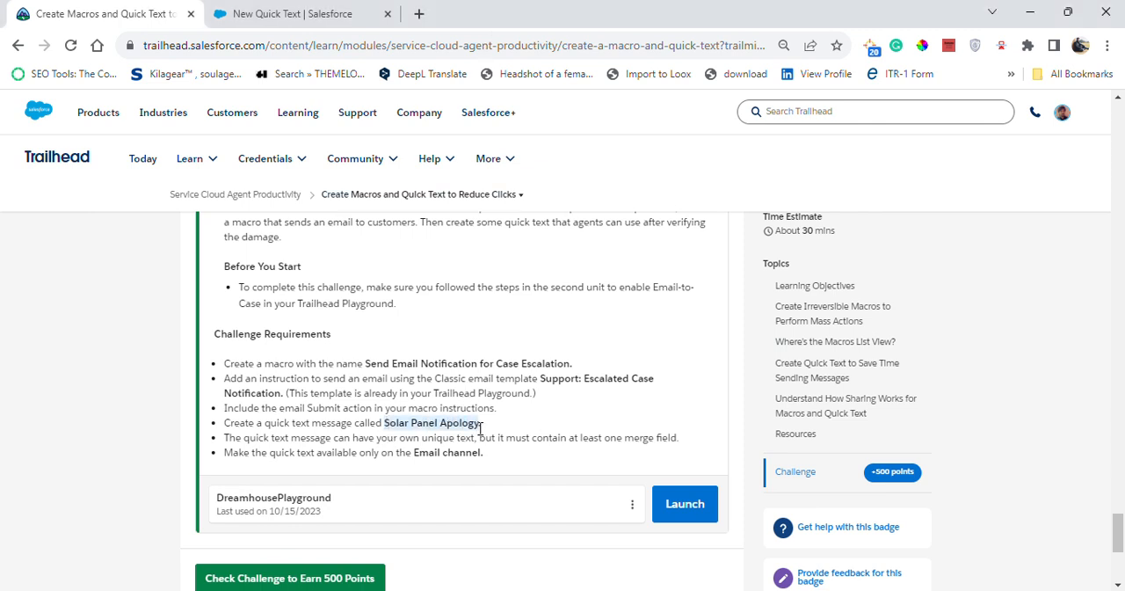
pyautogui.click(273, 13)
pyautogui.hotkey('ctrl', 'v')
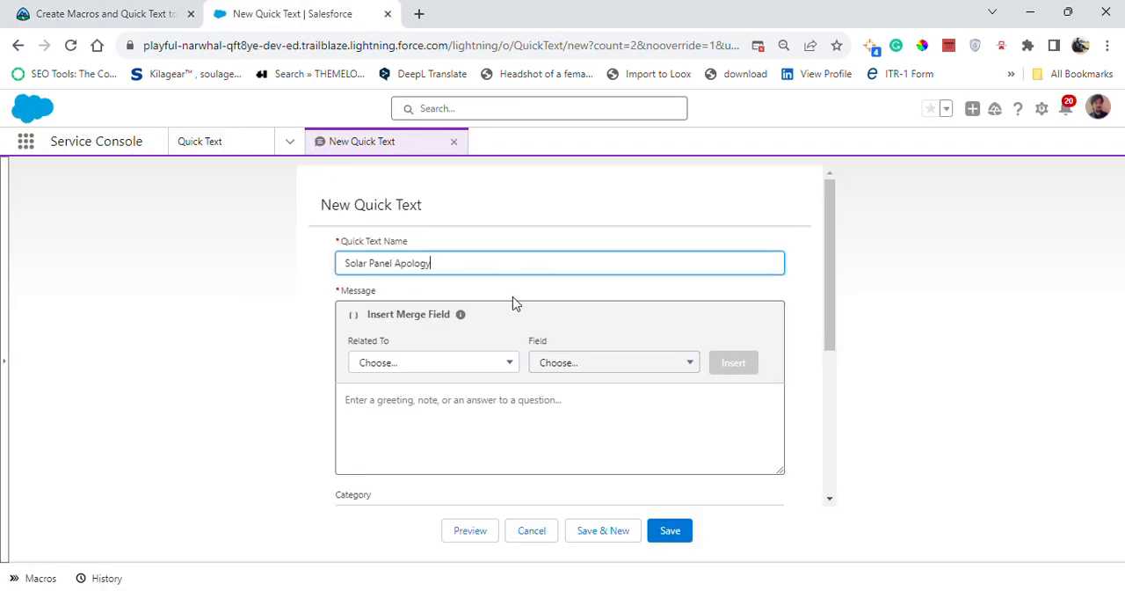
pyautogui.click(931, 413)
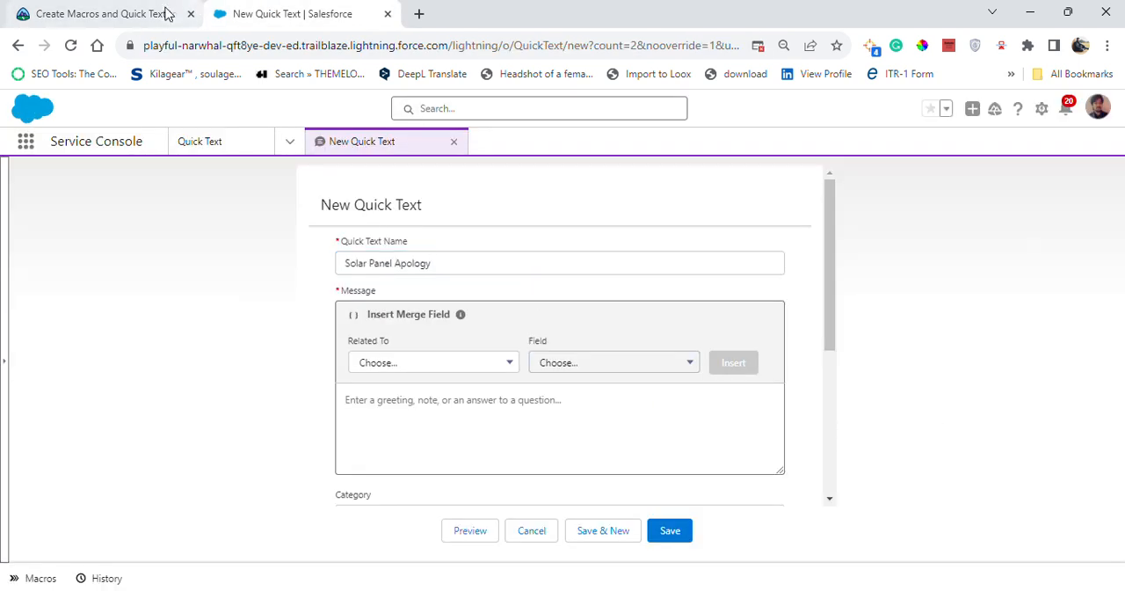
# Read Trailhead's instructions for the quick text message and examine its sample form, then return to the new quick text
pyautogui.click(53, 11)
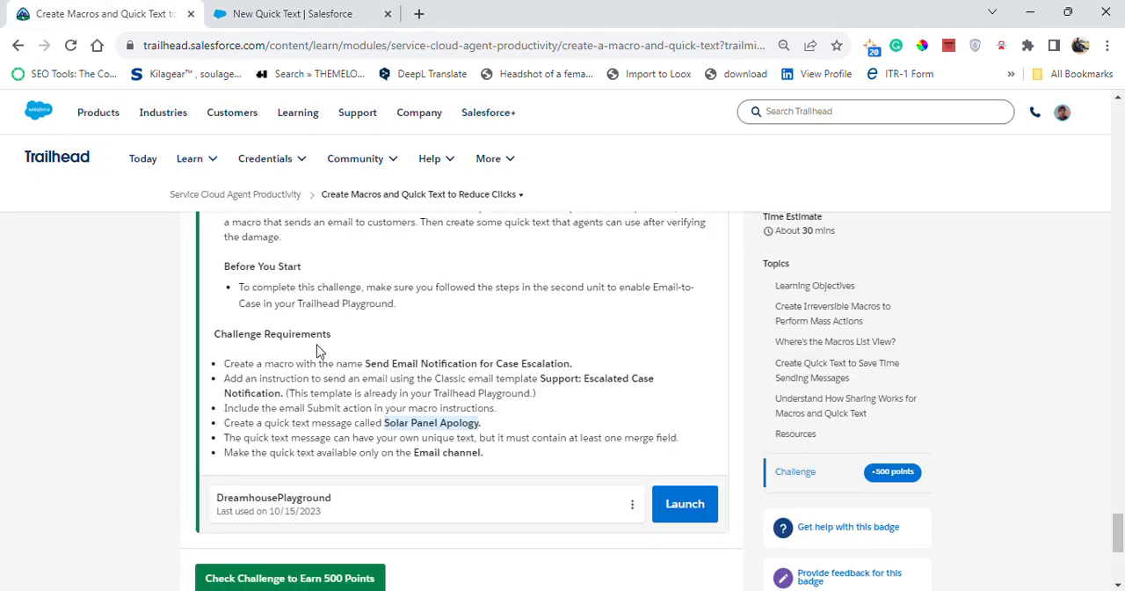
pyautogui.scroll(15, 320, 350)
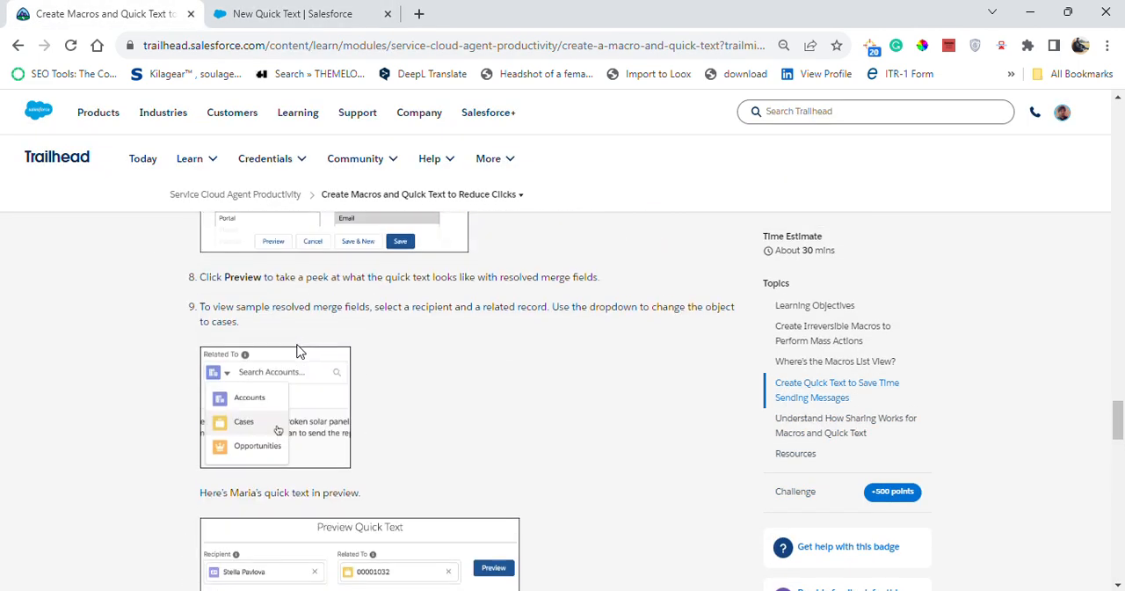
pyautogui.scroll(4, 297, 350)
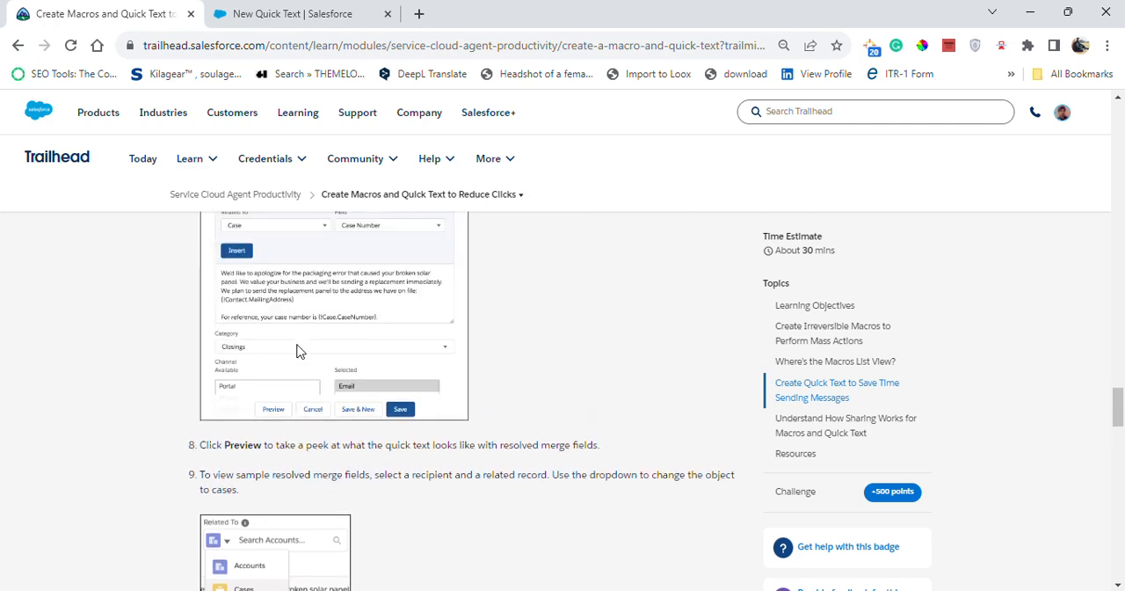
pyautogui.scroll(6, 298, 350)
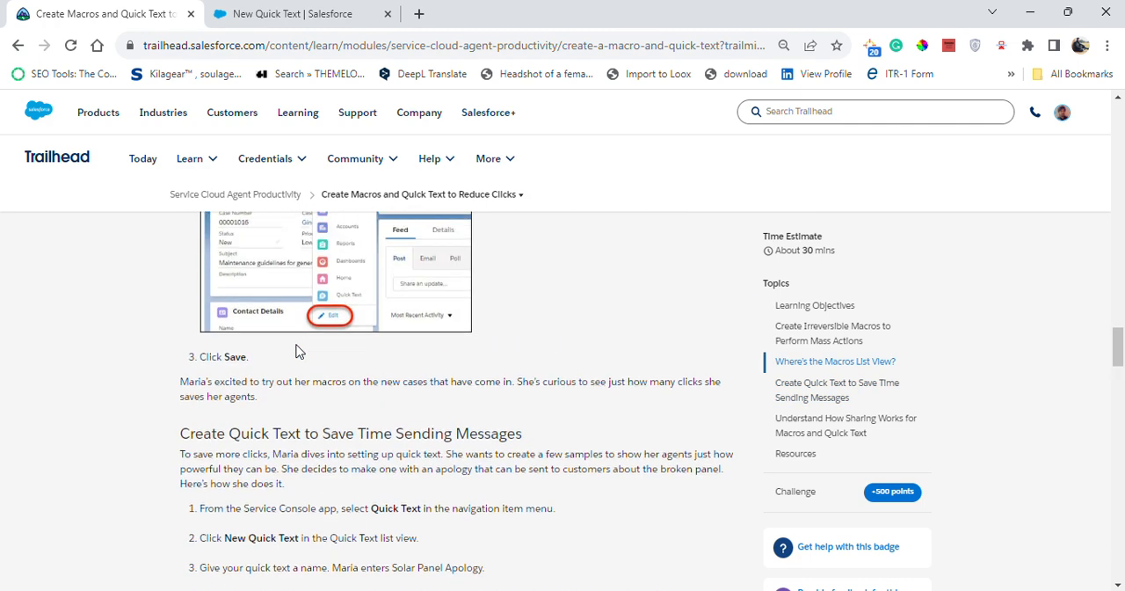
pyautogui.scroll(-8, 360, 457)
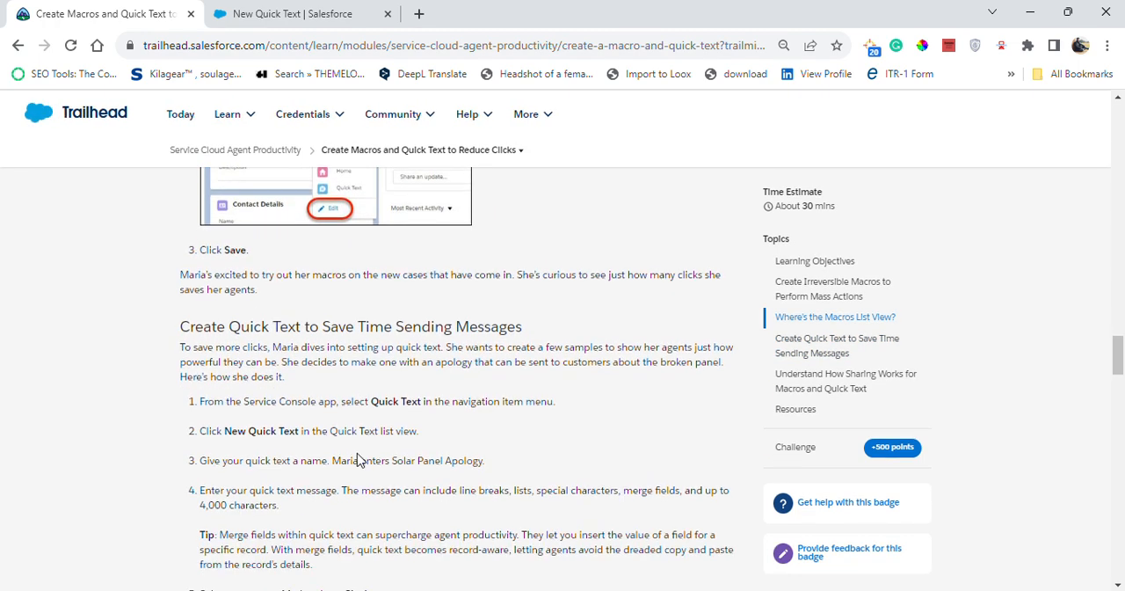
pyautogui.scroll(-2, 355, 459)
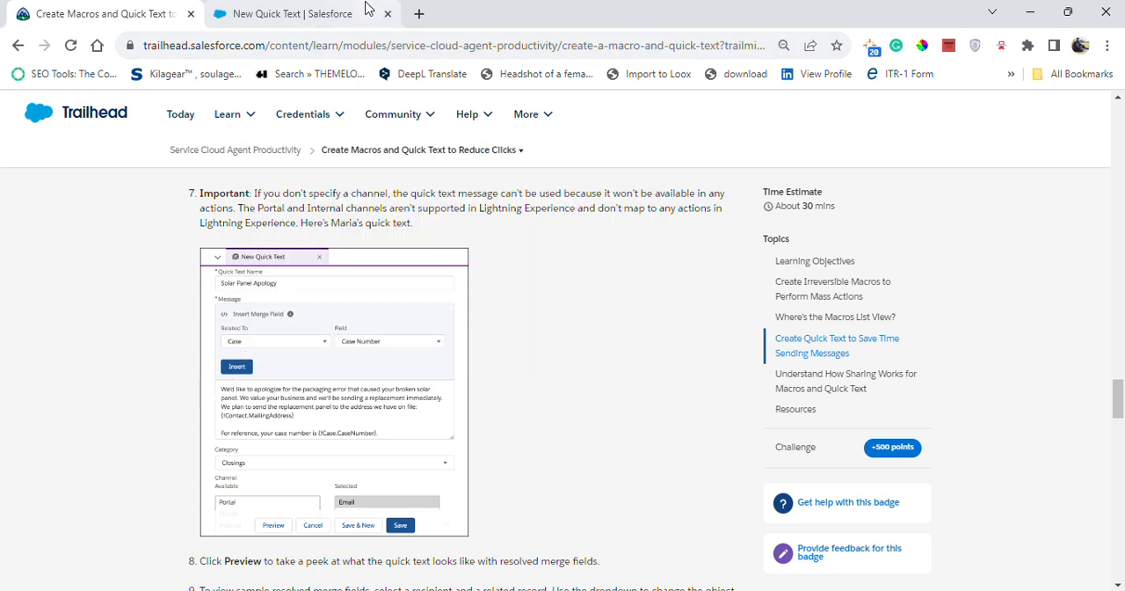
pyautogui.click(367, 9)
# Set the merge field to Case with Case Number as the field, checking the choice against Trailhead's sample
pyautogui.click(432, 366)
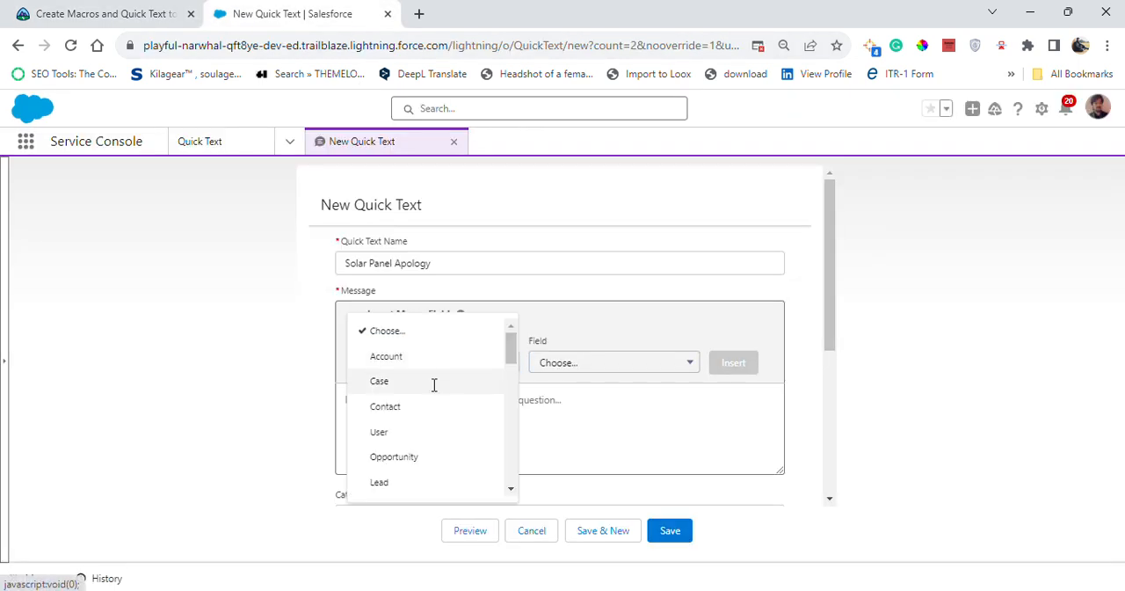
pyautogui.click(434, 381)
pyautogui.click(598, 363)
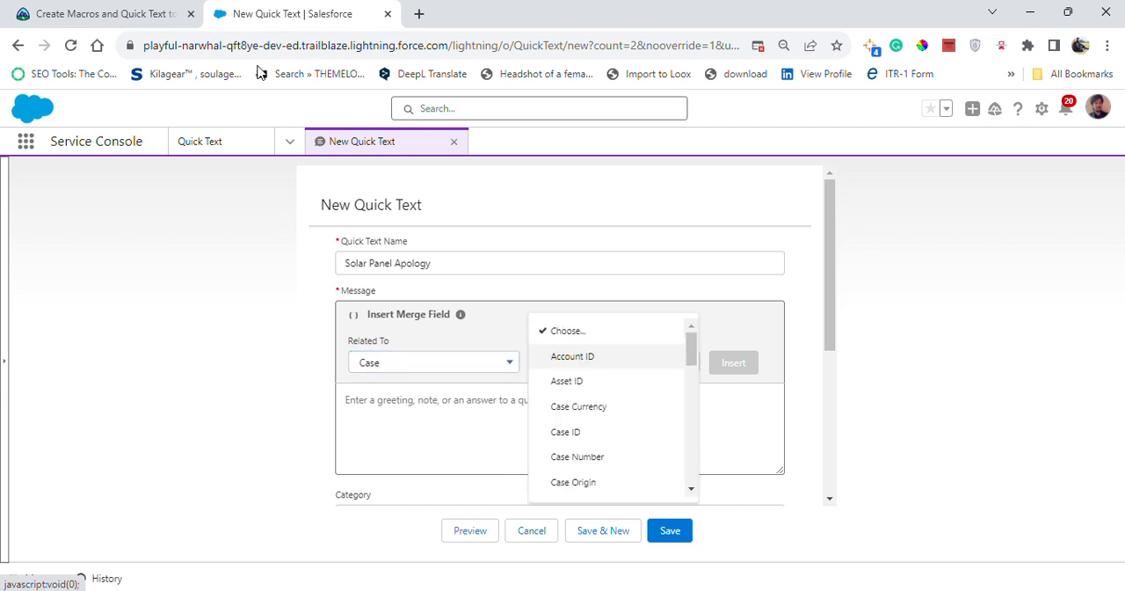
pyautogui.click(157, 10)
pyautogui.click(327, 11)
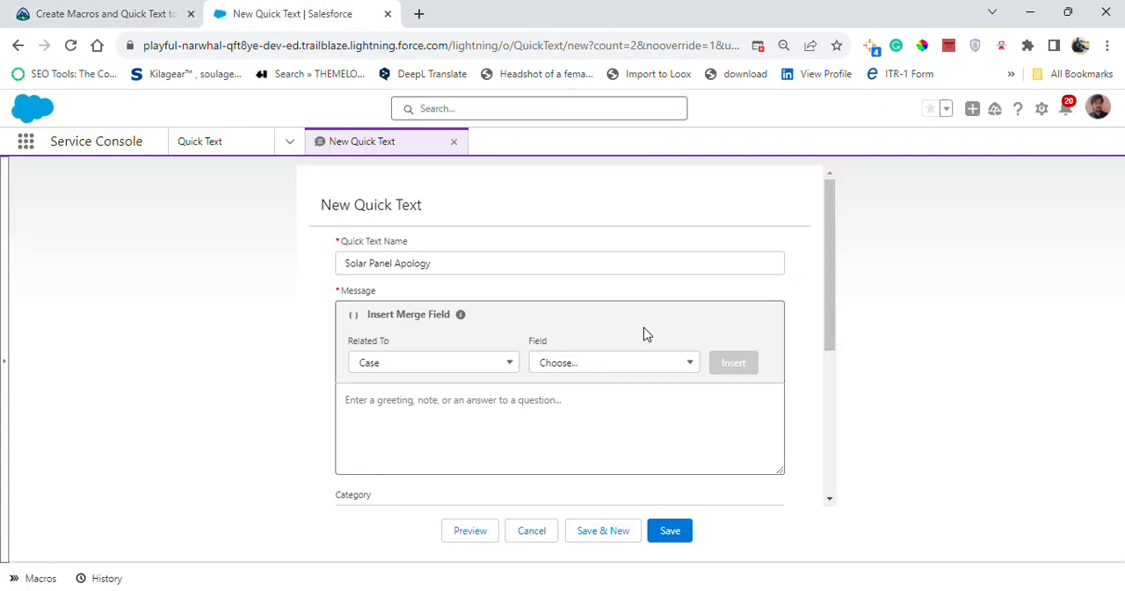
pyautogui.click(627, 367)
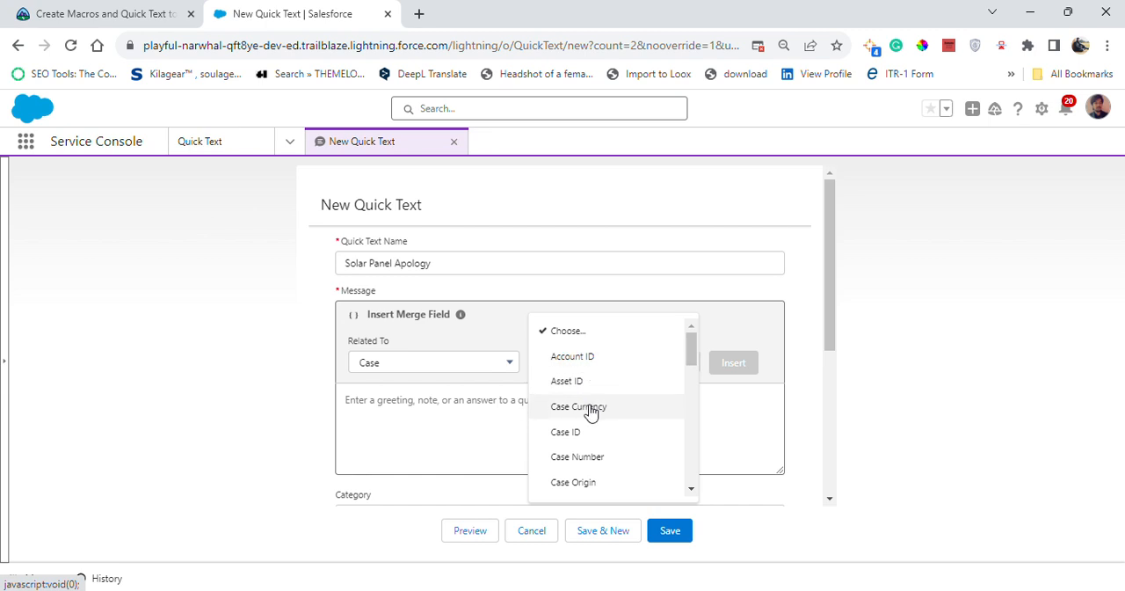
pyautogui.scroll(-2, 591, 411)
pyautogui.click(594, 275)
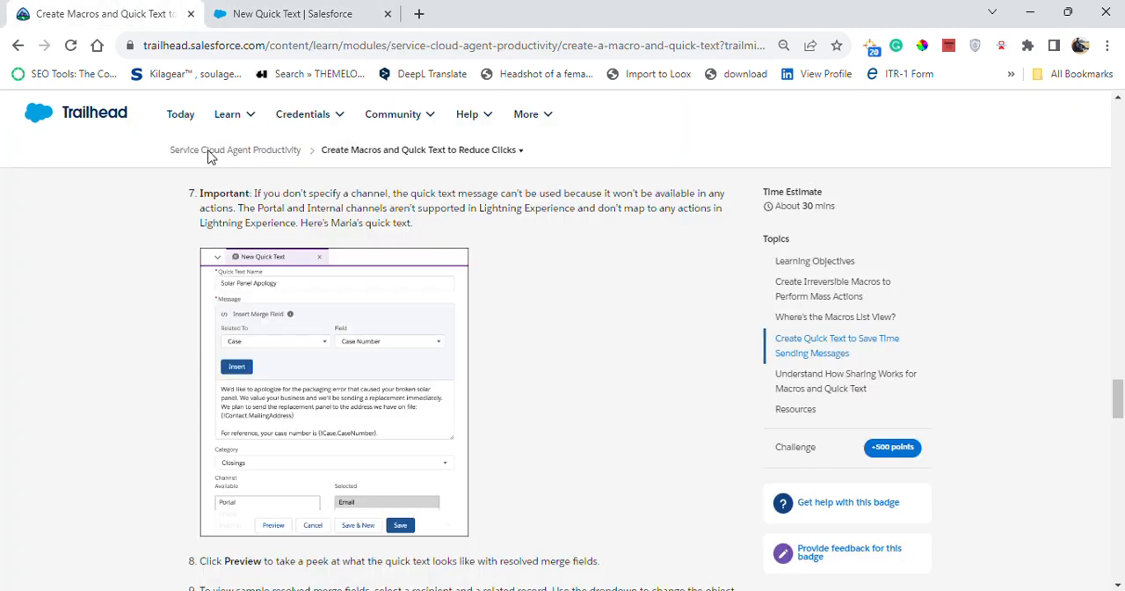
pyautogui.click(130, 10)
pyautogui.click(293, 11)
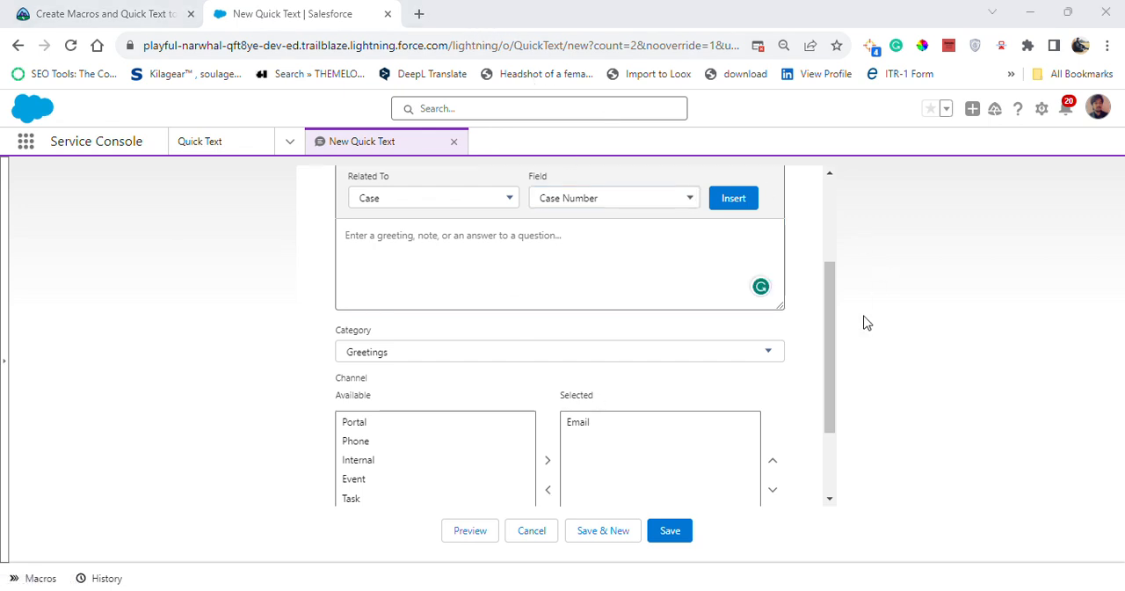
# Paste the broken solar panel apology letter starting "Dear [Customer Name]," into the message and review its full text
pyautogui.moveTo(838, 336); pyautogui.dragTo(835, 312)
pyautogui.click(830, 314)
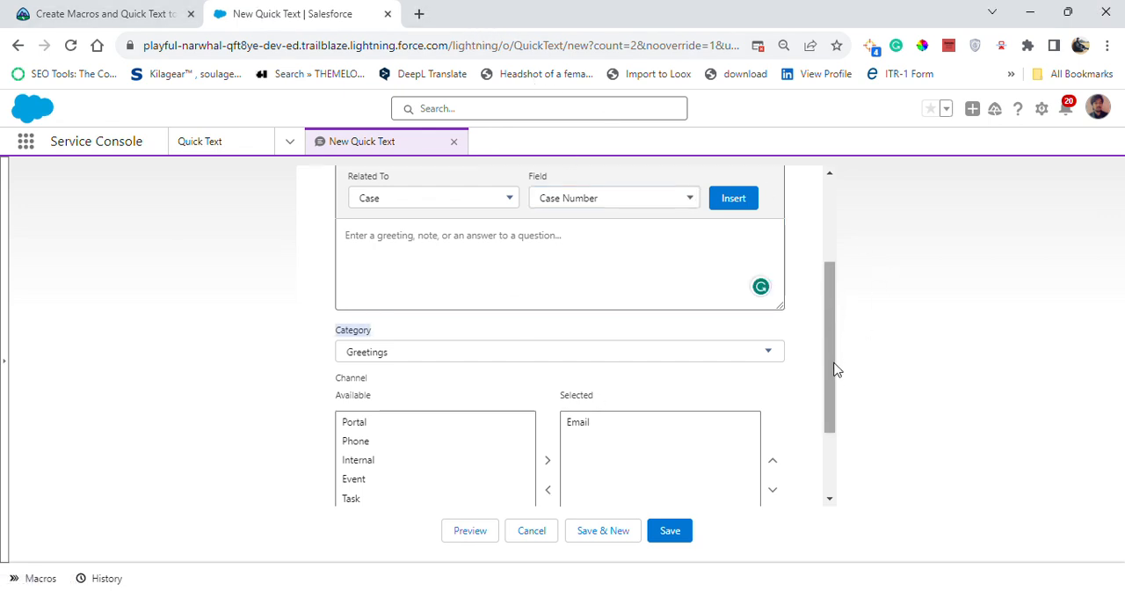
pyautogui.moveTo(832, 361); pyautogui.dragTo(827, 334)
pyautogui.click(601, 331)
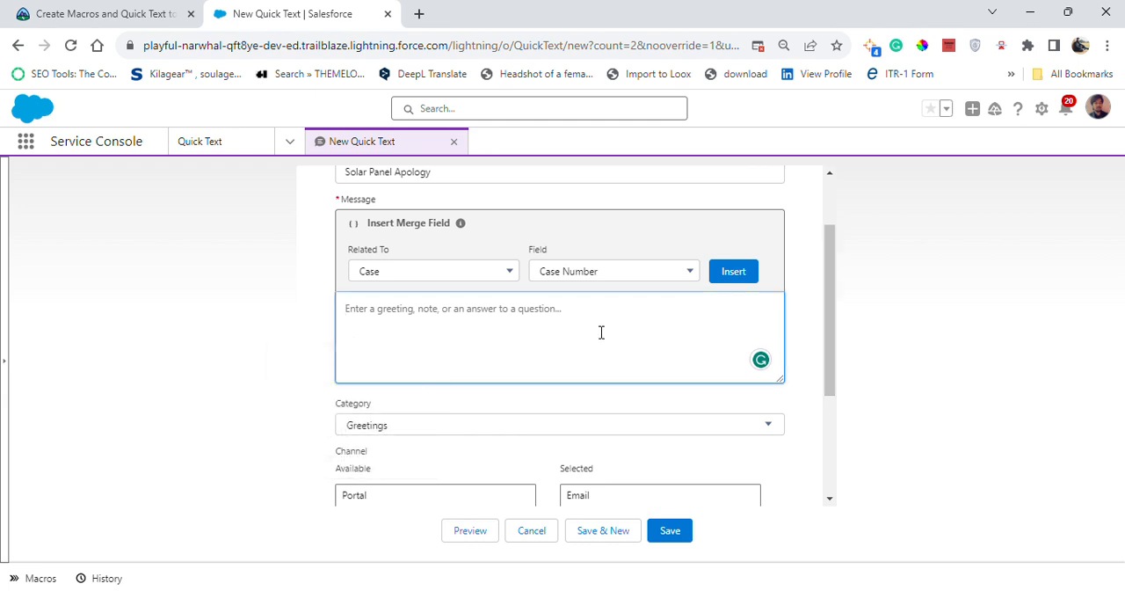
pyautogui.hotkey('ctrl', 'v')
pyautogui.scroll(8, 596, 330)
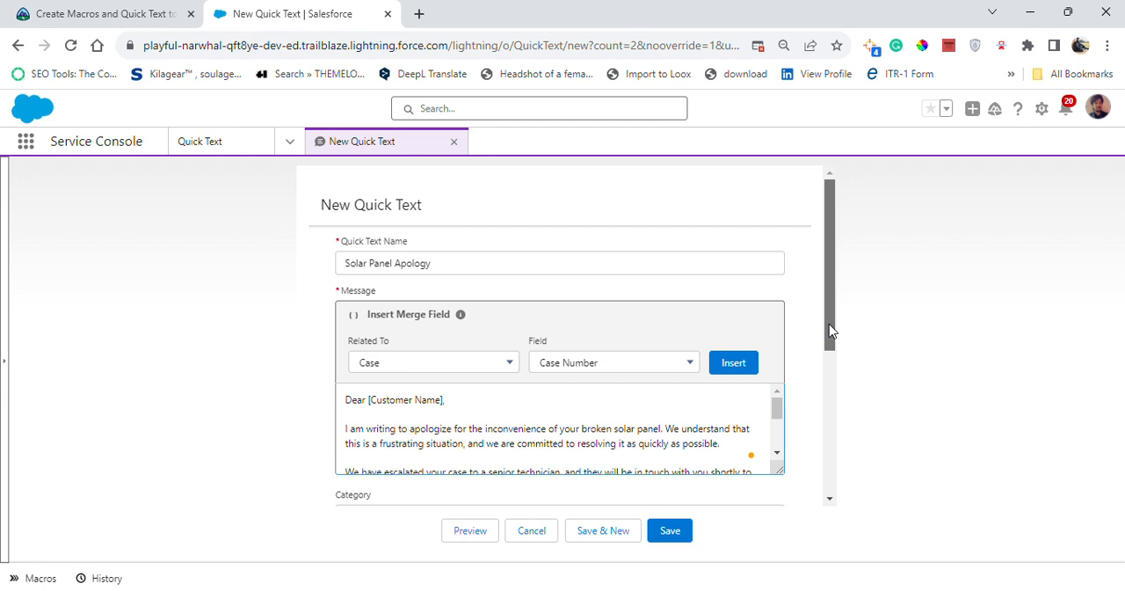
pyautogui.scroll(-1, 828, 344)
pyautogui.moveTo(777, 370); pyautogui.dragTo(768, 417)
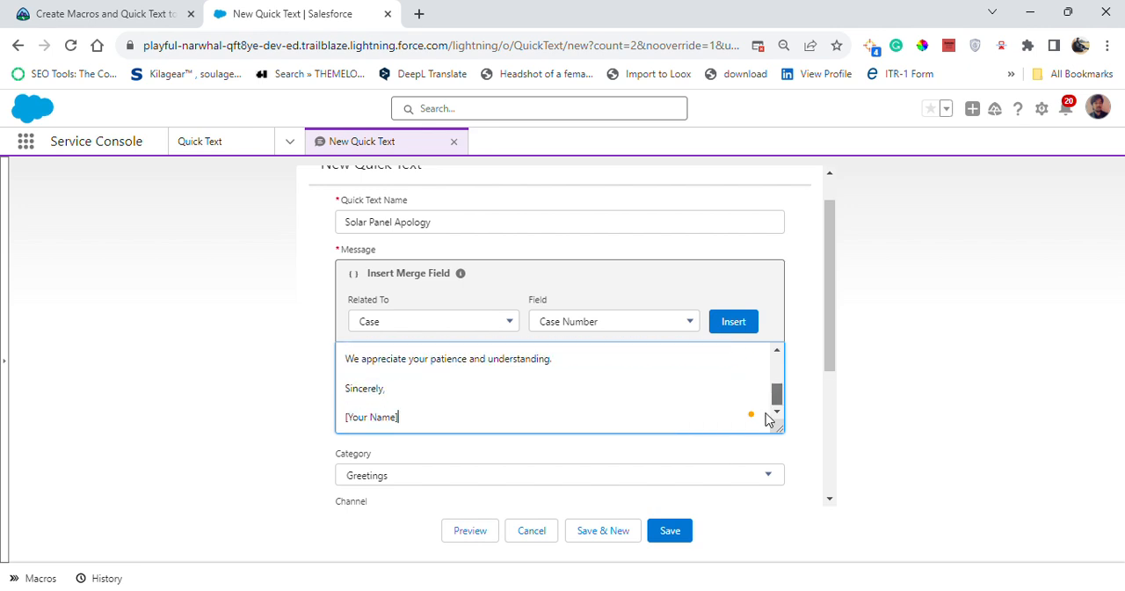
pyautogui.moveTo(826, 345); pyautogui.dragTo(832, 375)
pyautogui.moveTo(776, 341); pyautogui.dragTo(779, 304)
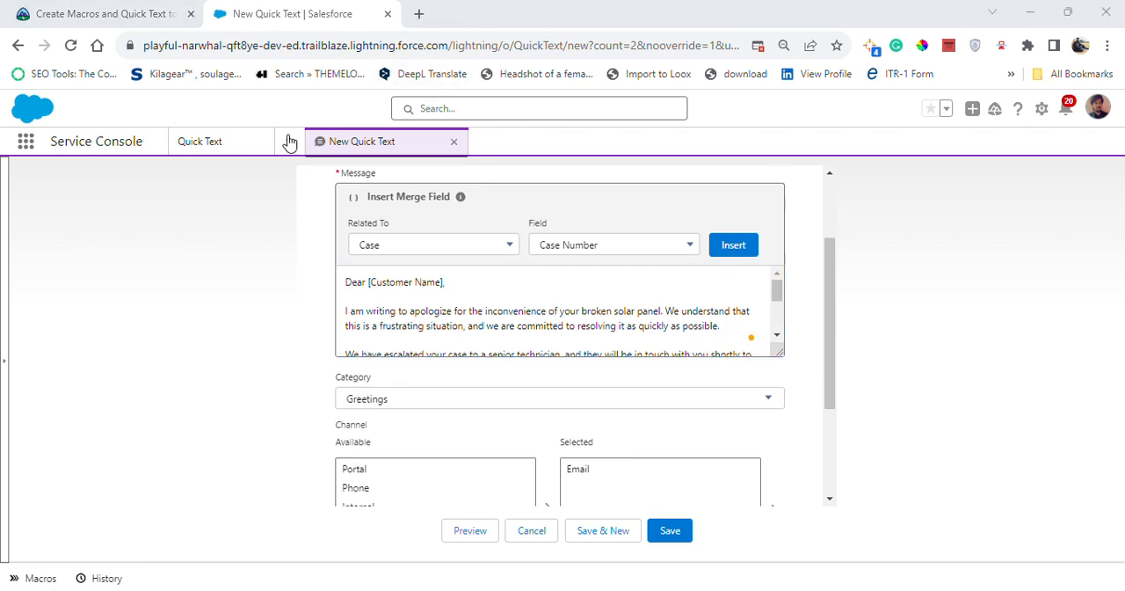
# Examine Trailhead's category, channel, merge field and preview instructions and the challenge requirements, then return to the quick text form
pyautogui.click(131, 13)
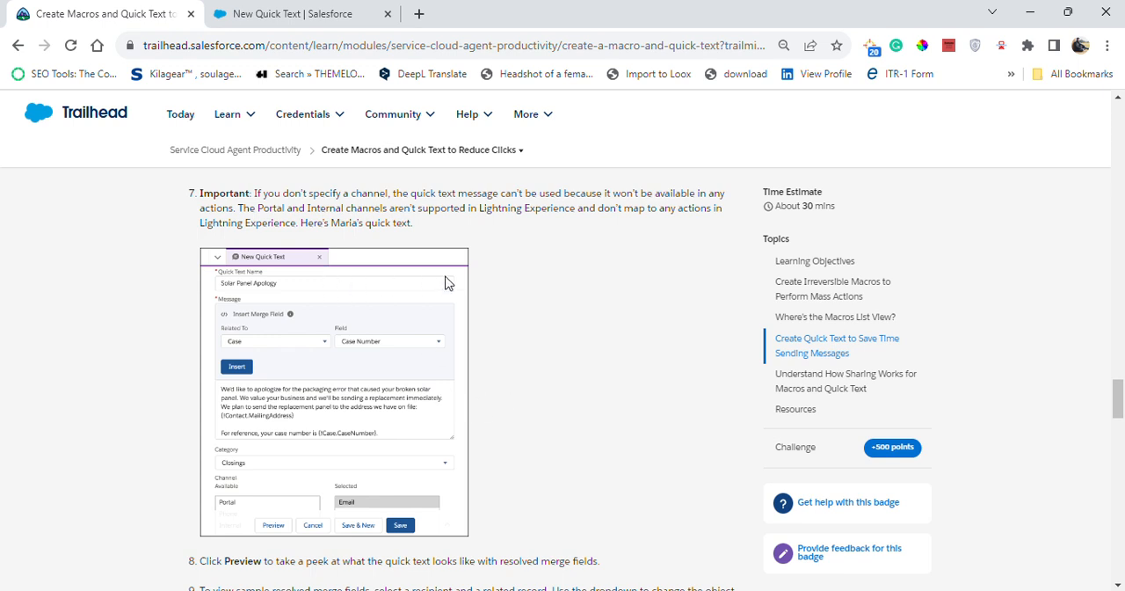
pyautogui.scroll(2, 439, 249)
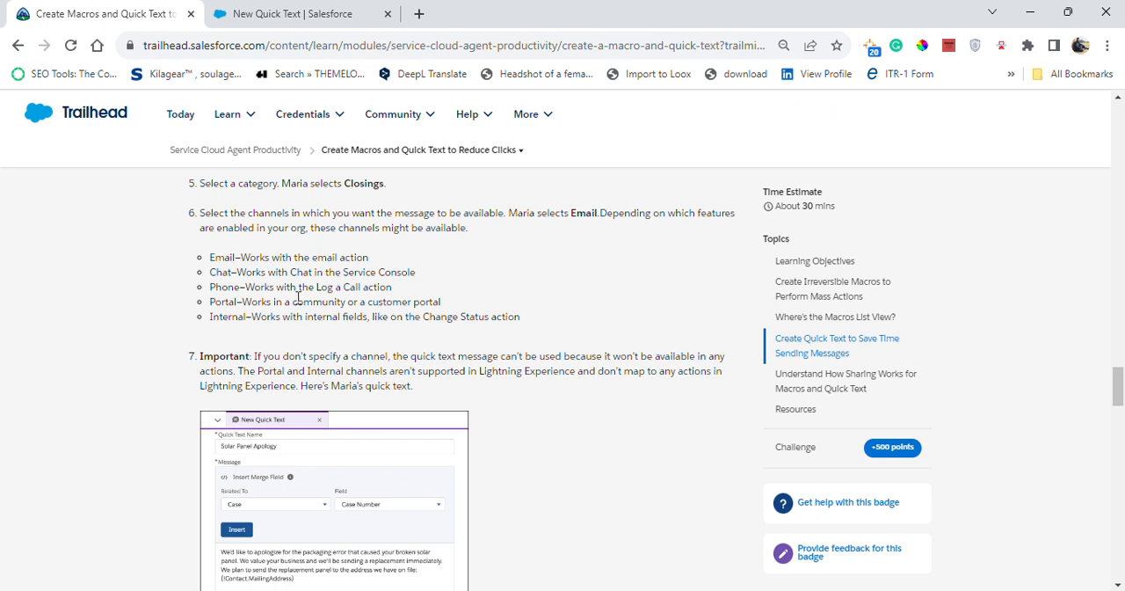
pyautogui.scroll(-2, 296, 334)
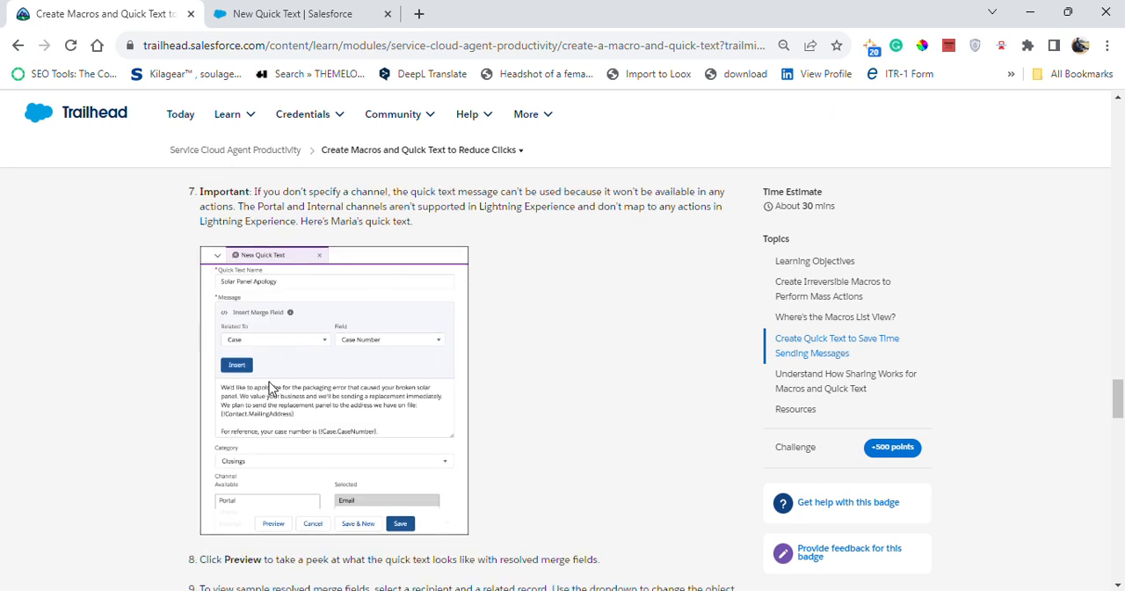
pyautogui.scroll(-2, 264, 426)
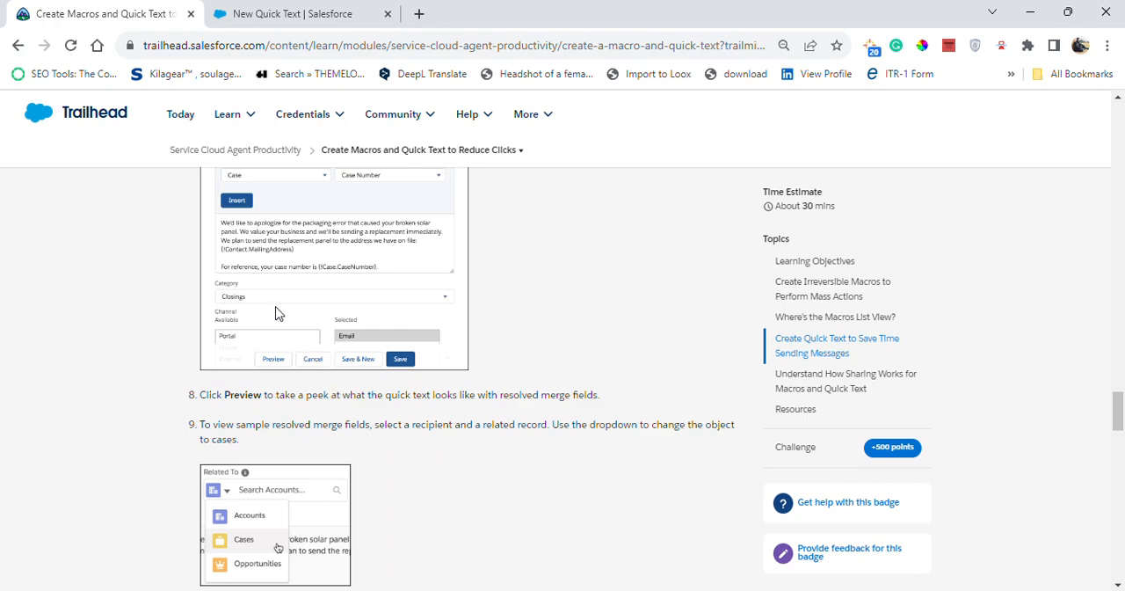
pyautogui.scroll(-3, 274, 316)
pyautogui.scroll(-2, 379, 313)
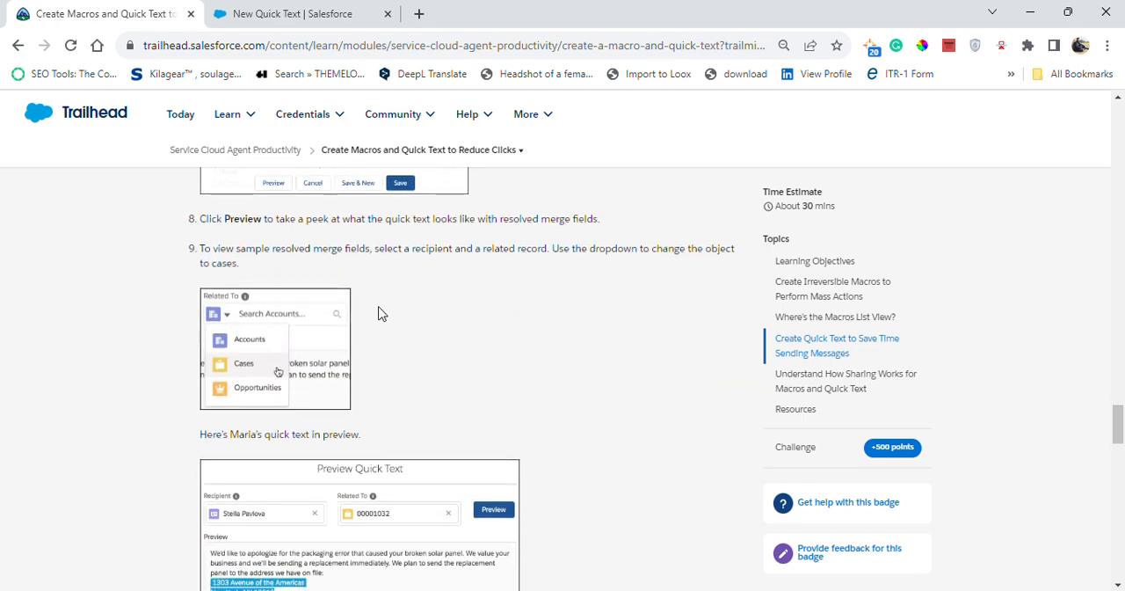
pyautogui.scroll(-12, 380, 321)
pyautogui.scroll(1, 374, 324)
pyautogui.scroll(3, 362, 332)
pyautogui.scroll(-8, 352, 338)
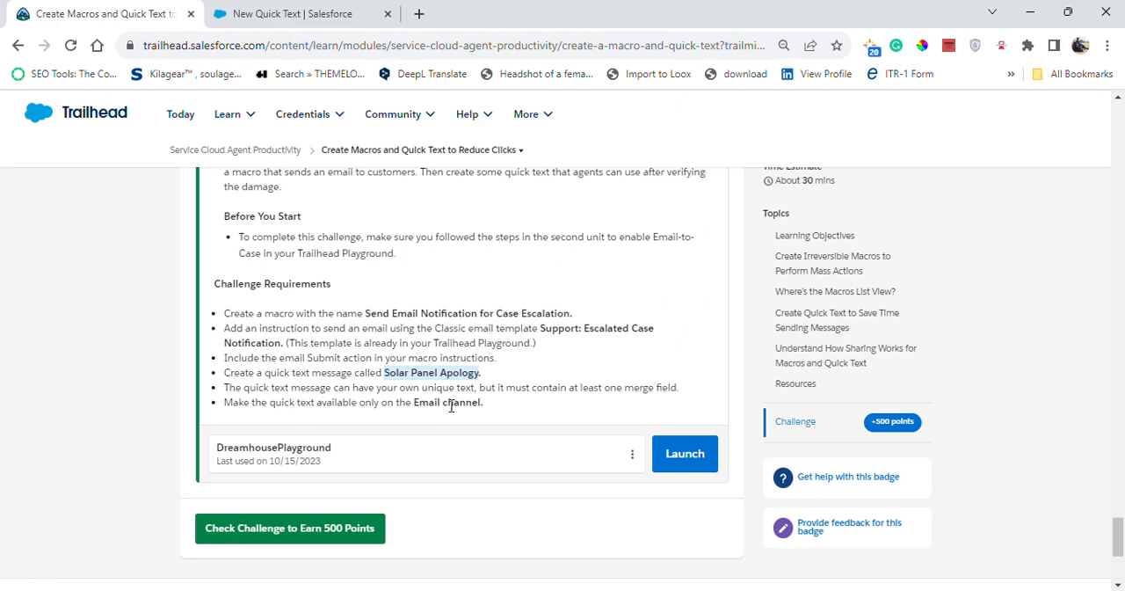
pyautogui.scroll(8, 374, 325)
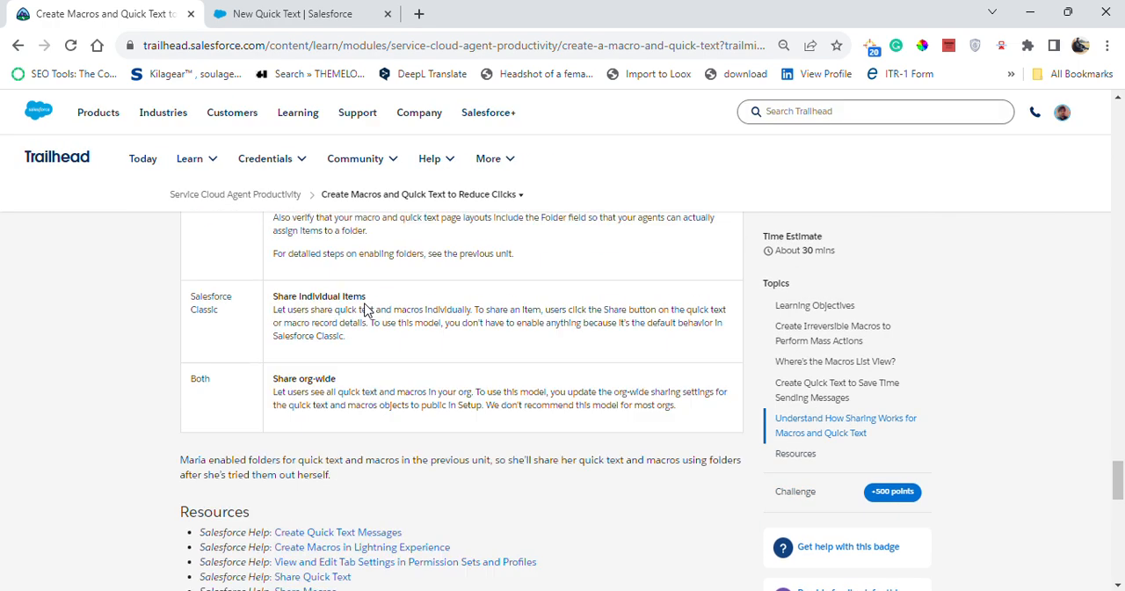
pyautogui.scroll(6, 364, 302)
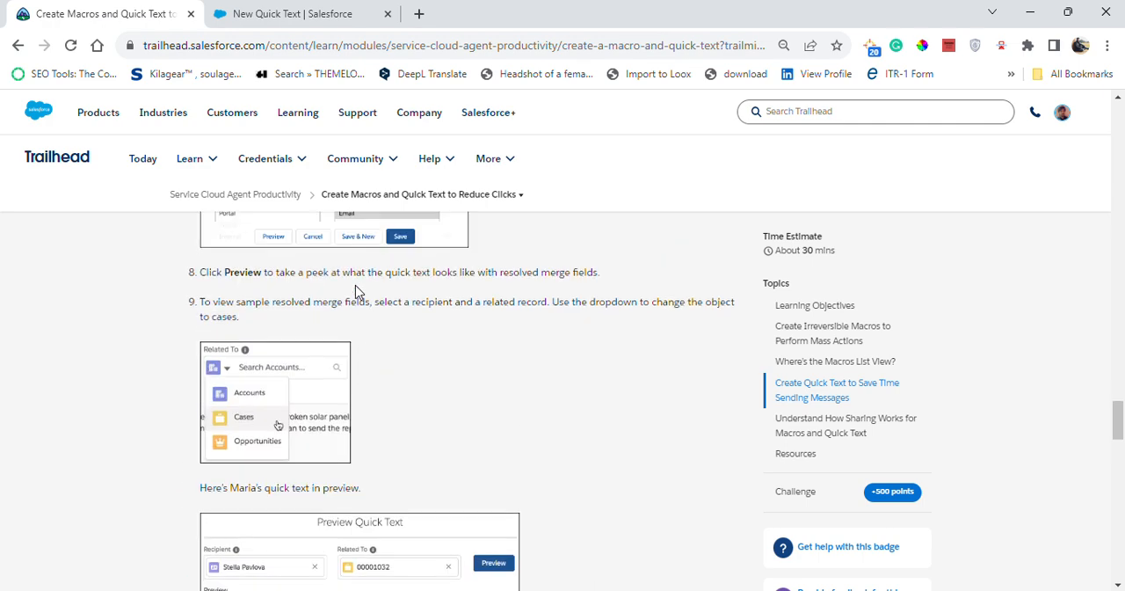
pyautogui.scroll(4, 358, 293)
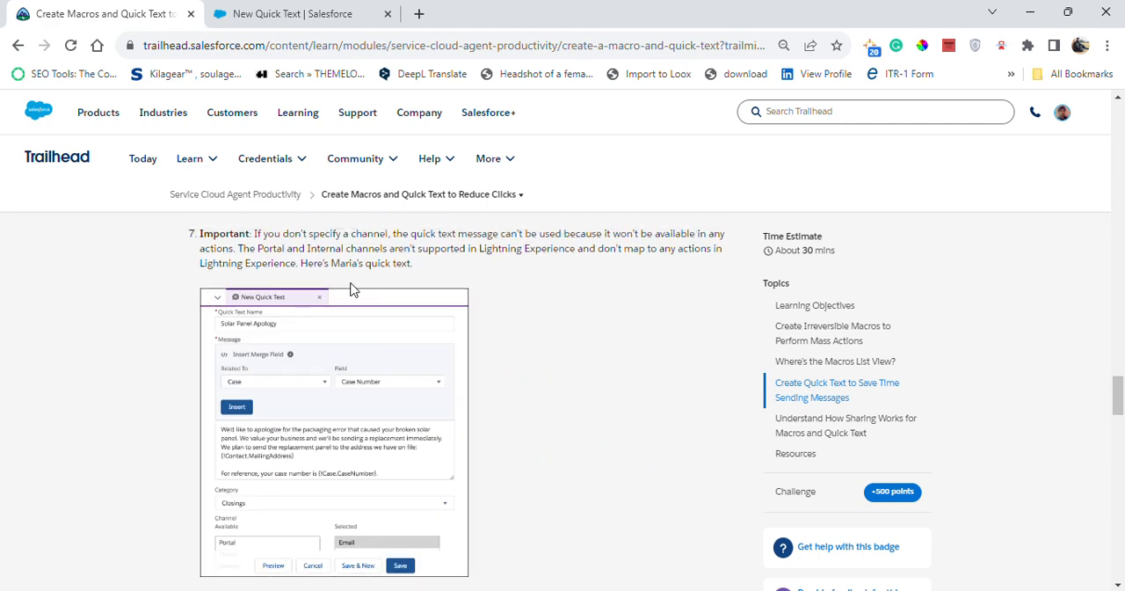
pyautogui.click(399, 7)
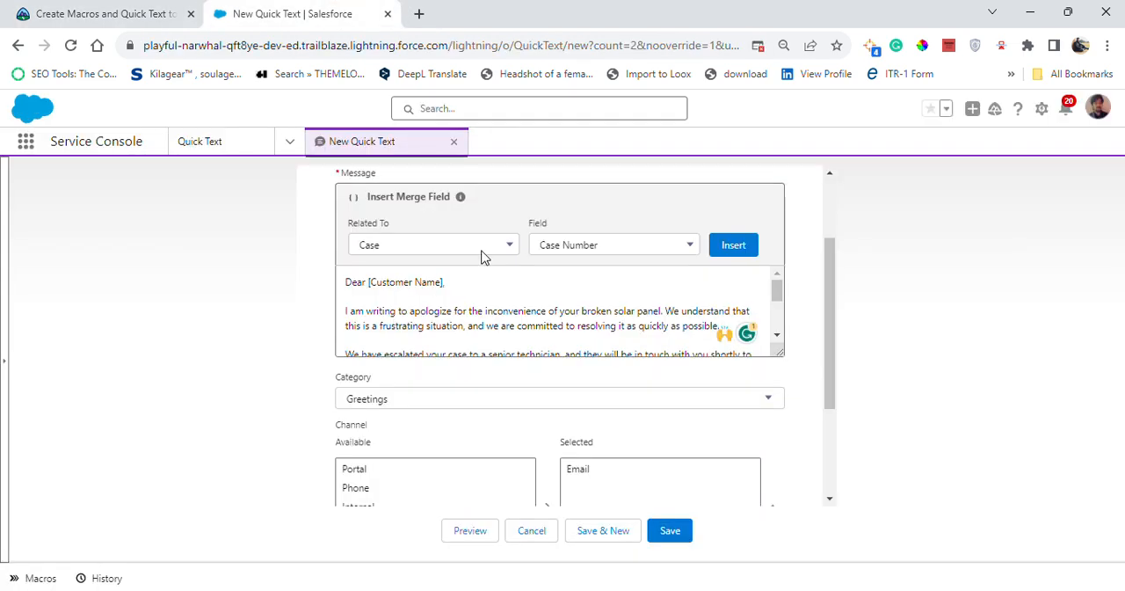
# Set the quick text's category to Closings, keep Email as its only channel, and save the record
pyautogui.click(777, 336)
pyautogui.click(578, 403)
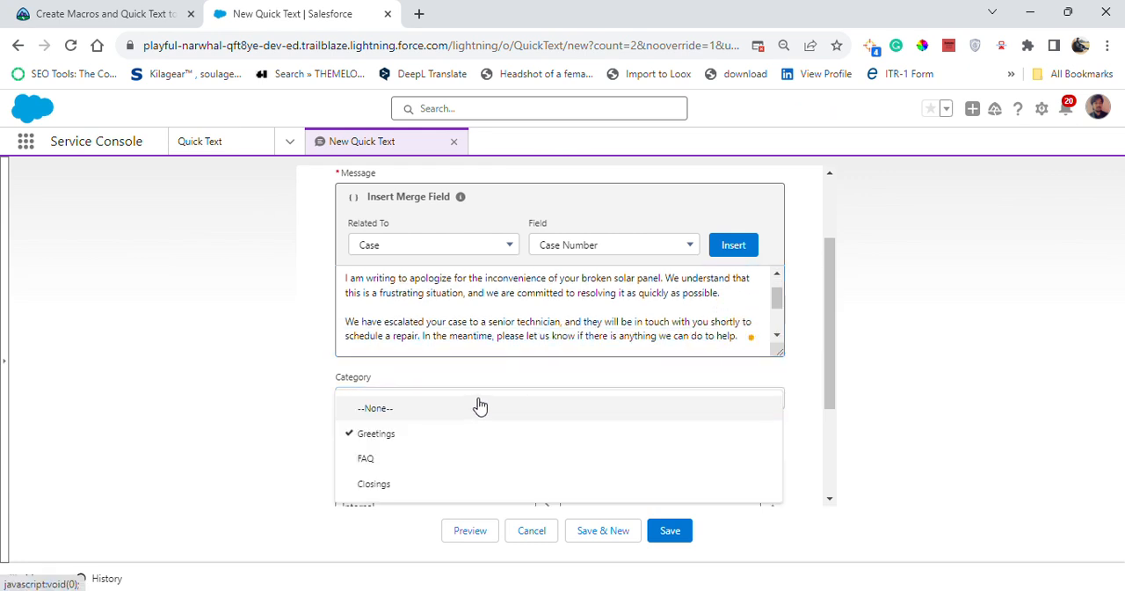
pyautogui.click(360, 485)
pyautogui.scroll(-2, 590, 472)
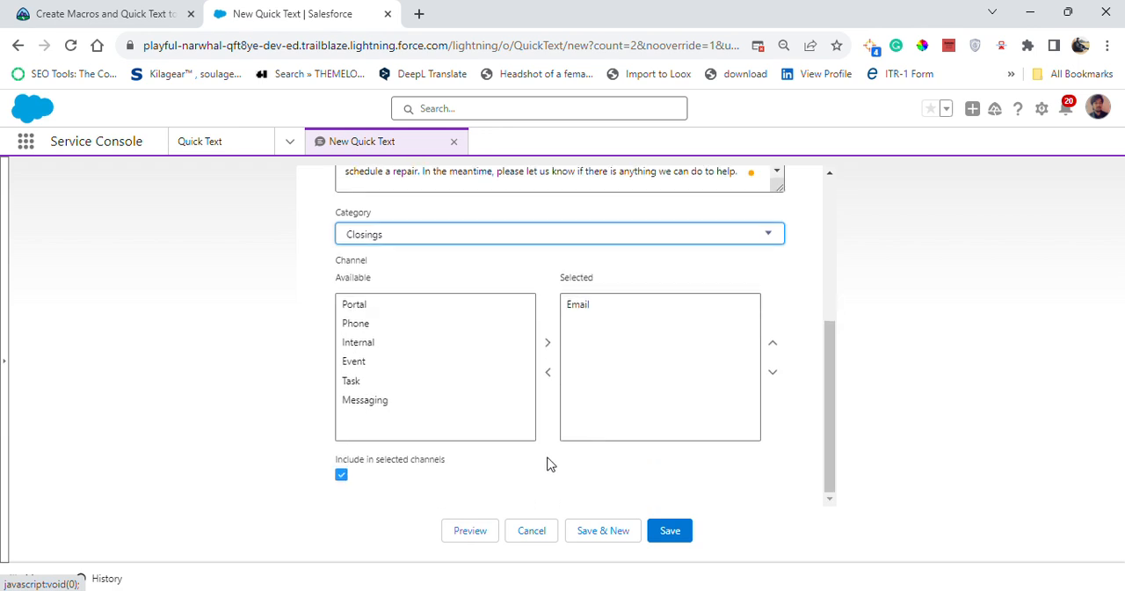
pyautogui.click(674, 533)
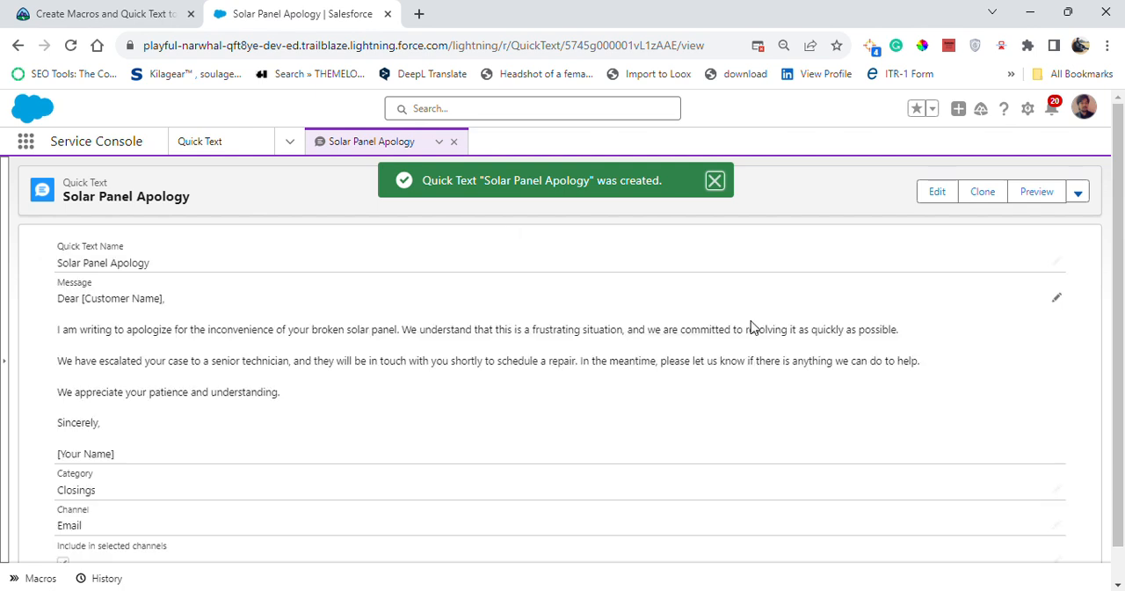
# Review the saved Solar Panel Apology record and preview its message, then close the preview
pyautogui.scroll(-1, 384, 379)
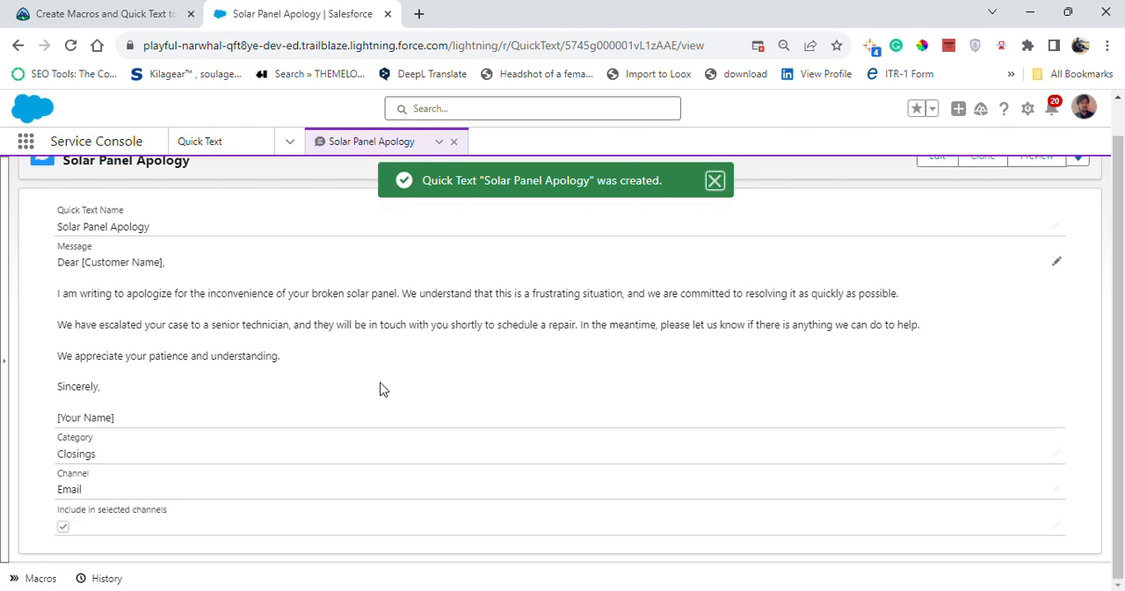
pyautogui.scroll(1, 181, 398)
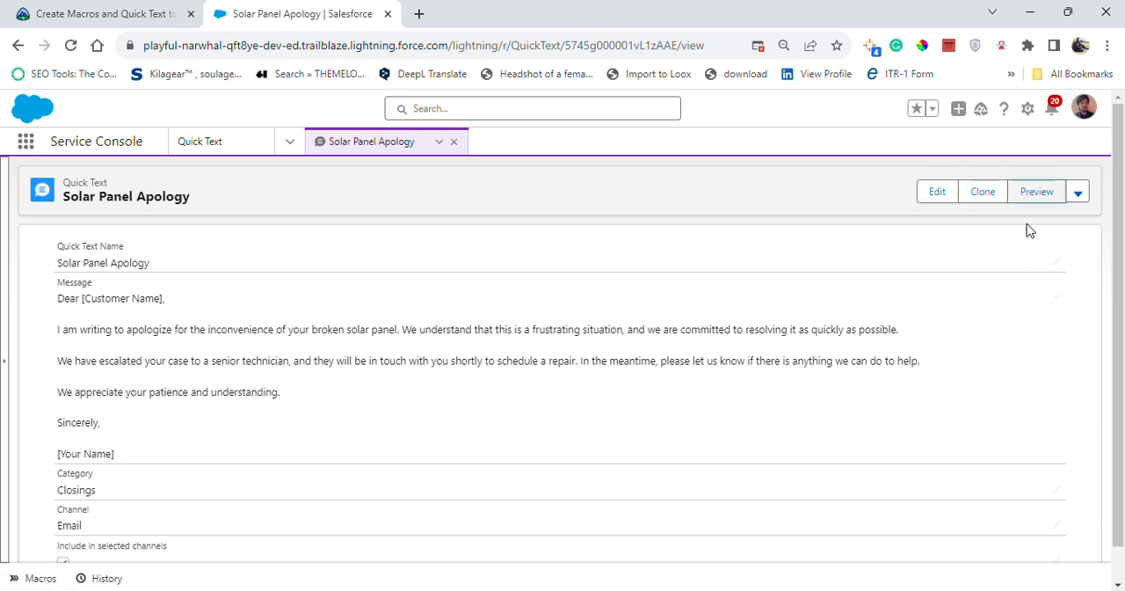
pyautogui.click(1043, 194)
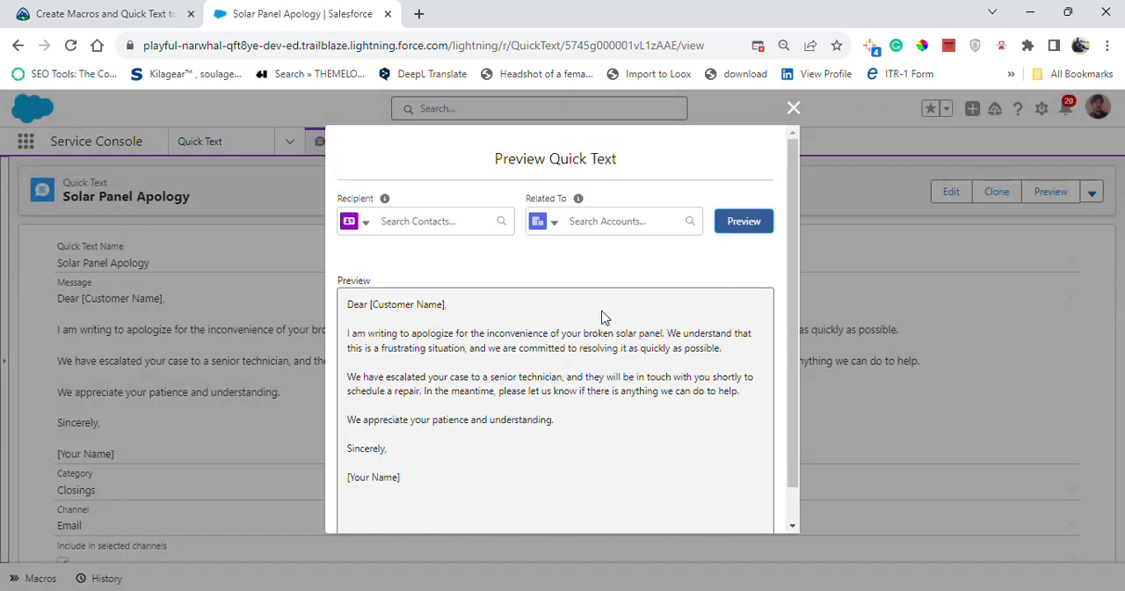
pyautogui.scroll(-1, 545, 316)
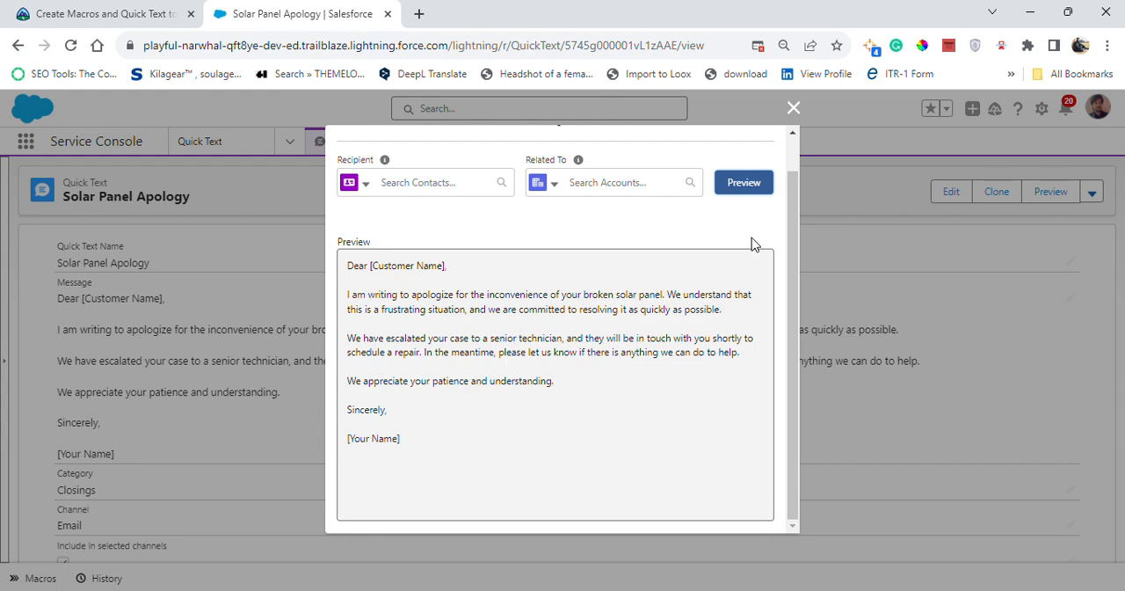
pyautogui.click(794, 107)
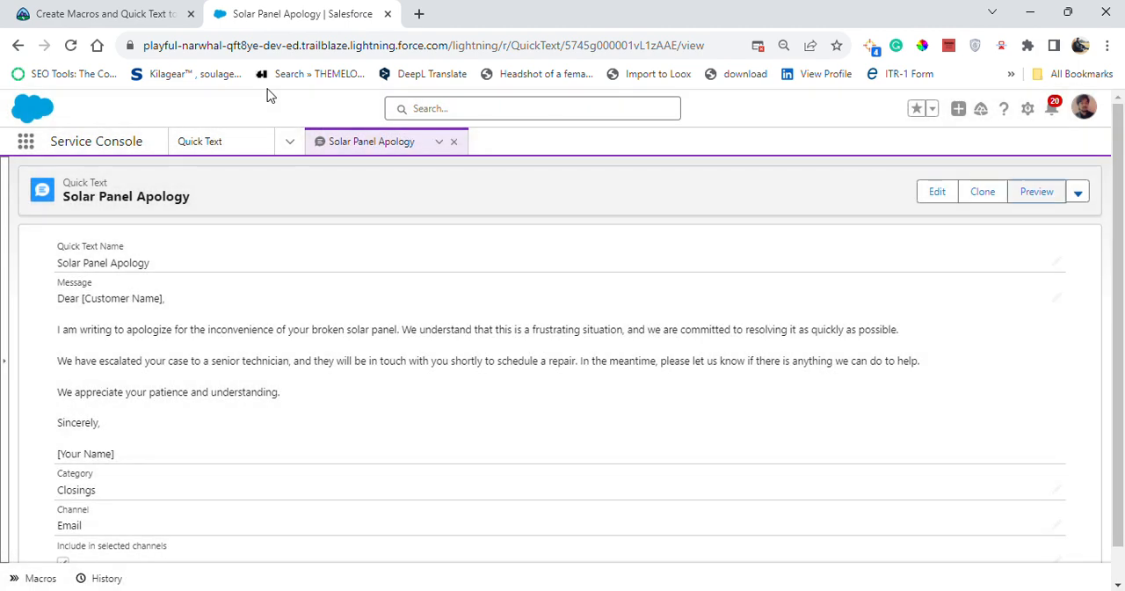
# Switch to Trailhead, run the check on the macro and quick text challenge, read its feedback, and return to the quick text
pyautogui.click(155, 11)
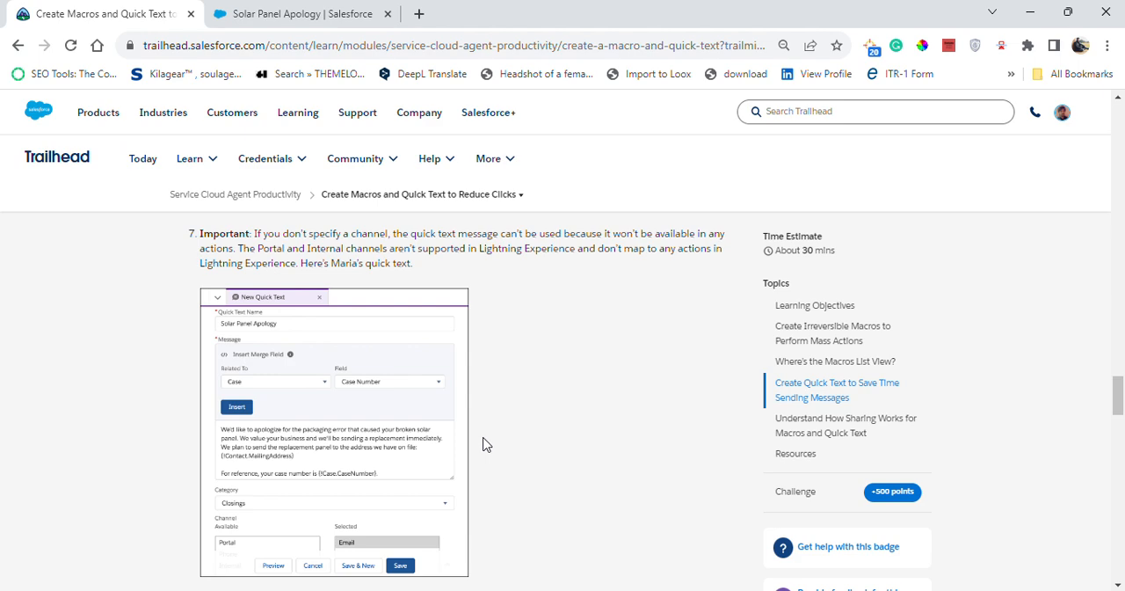
pyautogui.scroll(-8, 488, 420)
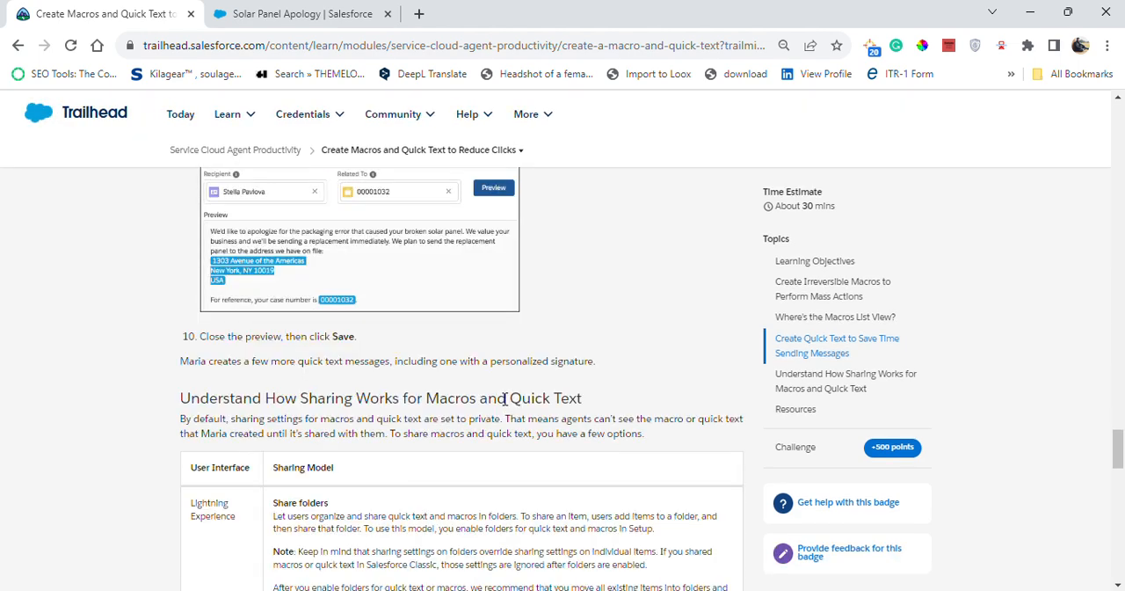
pyautogui.scroll(-1, 268, 252)
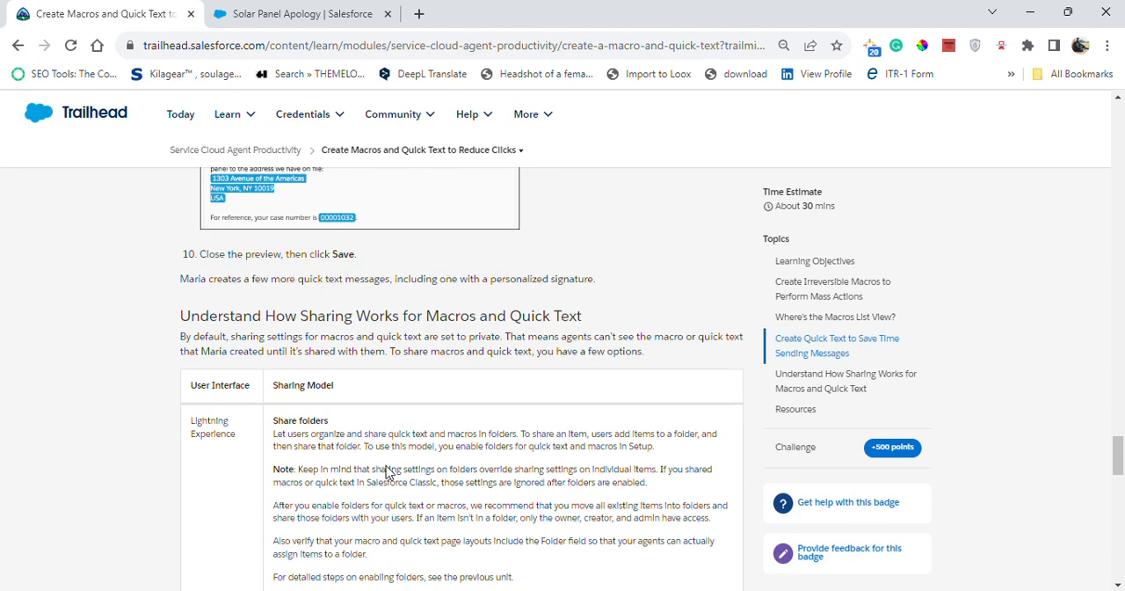
pyautogui.scroll(-2, 389, 471)
pyautogui.scroll(-15, 321, 373)
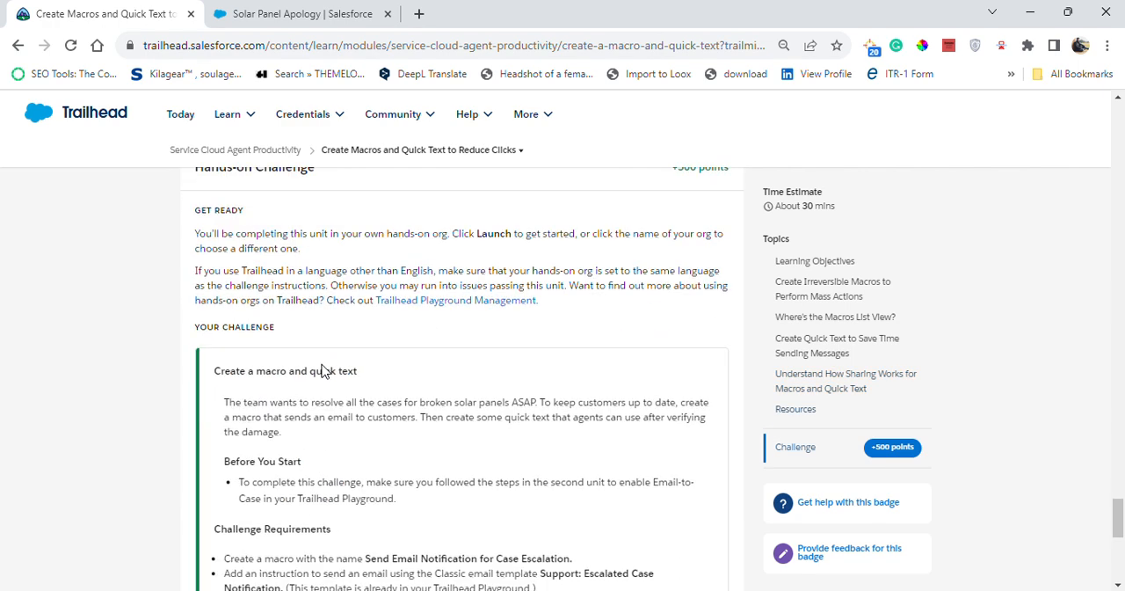
pyautogui.click(321, 385)
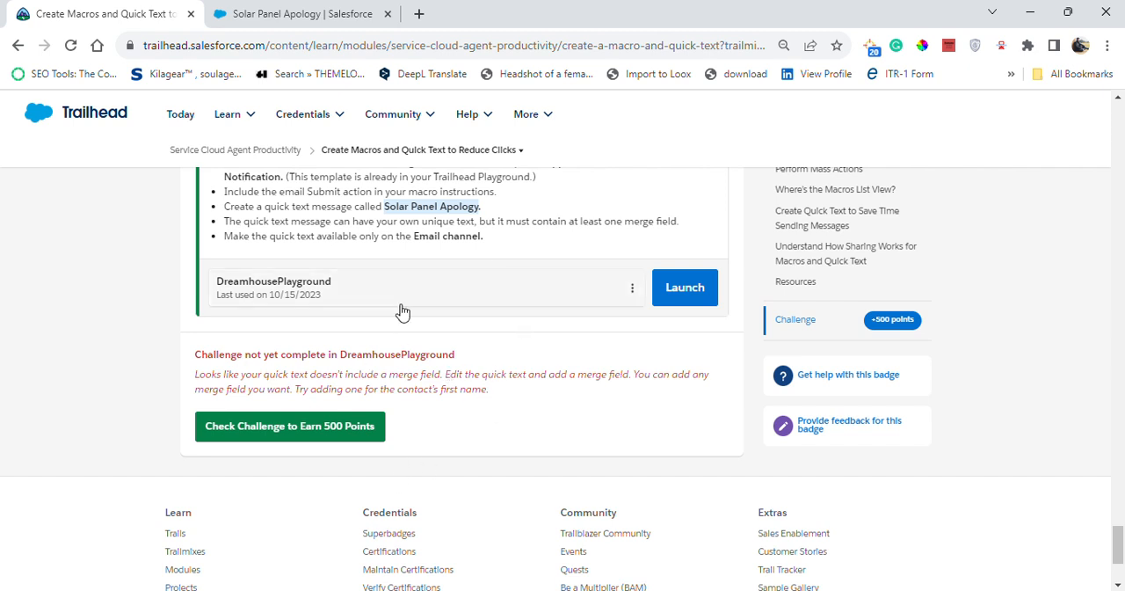
pyautogui.hotkey('ctrl', 'Tab')
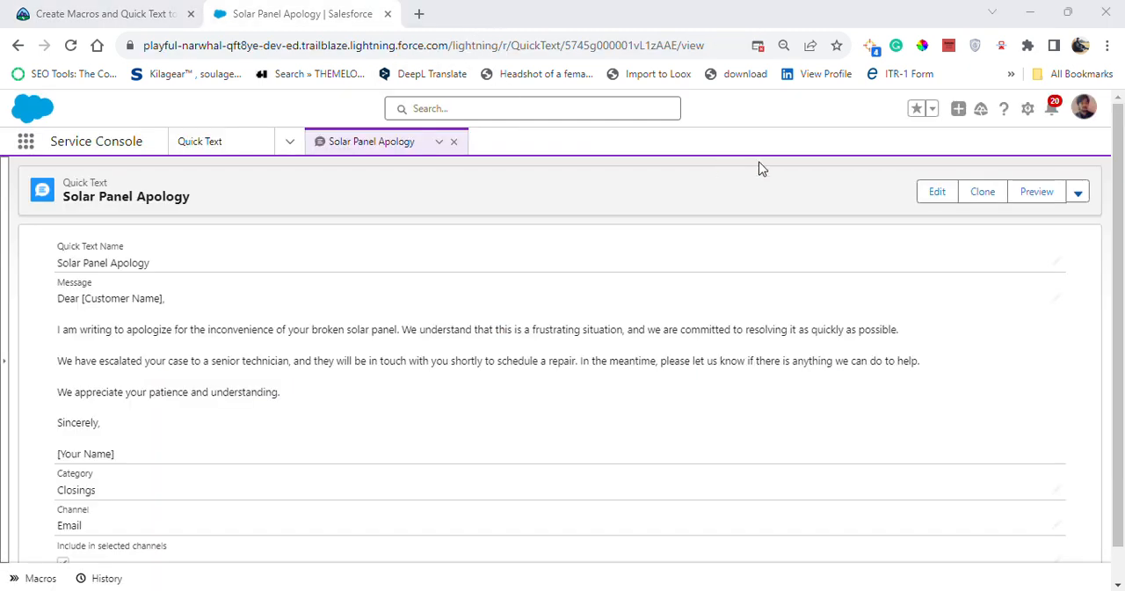
# Edit the Solar Panel Apology quick text and change its category to Greetings
pyautogui.click(933, 195)
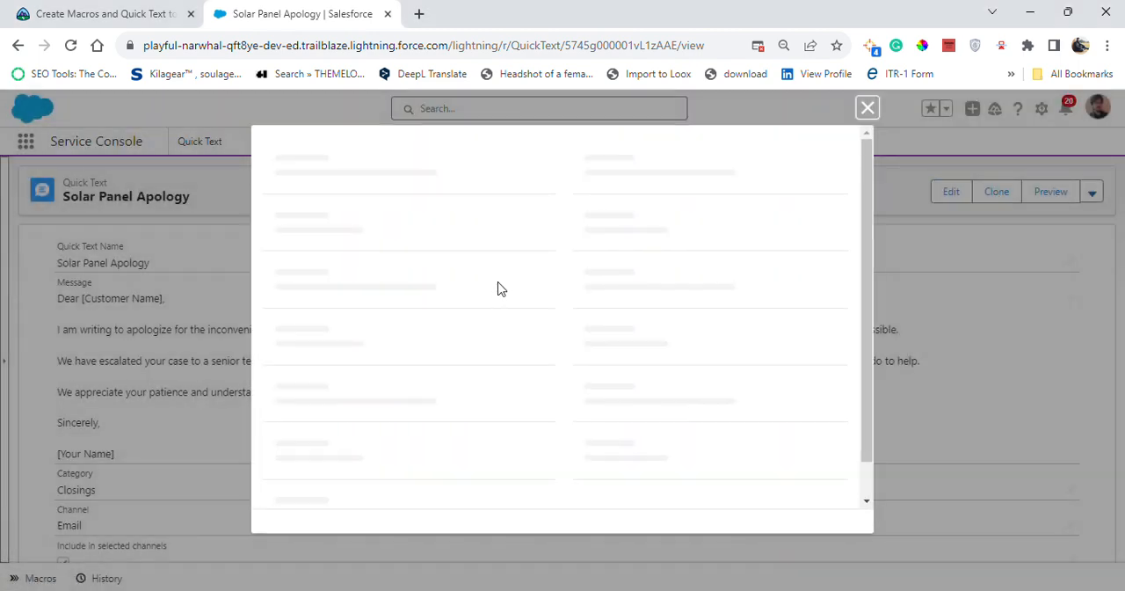
pyautogui.scroll(-2, 495, 341)
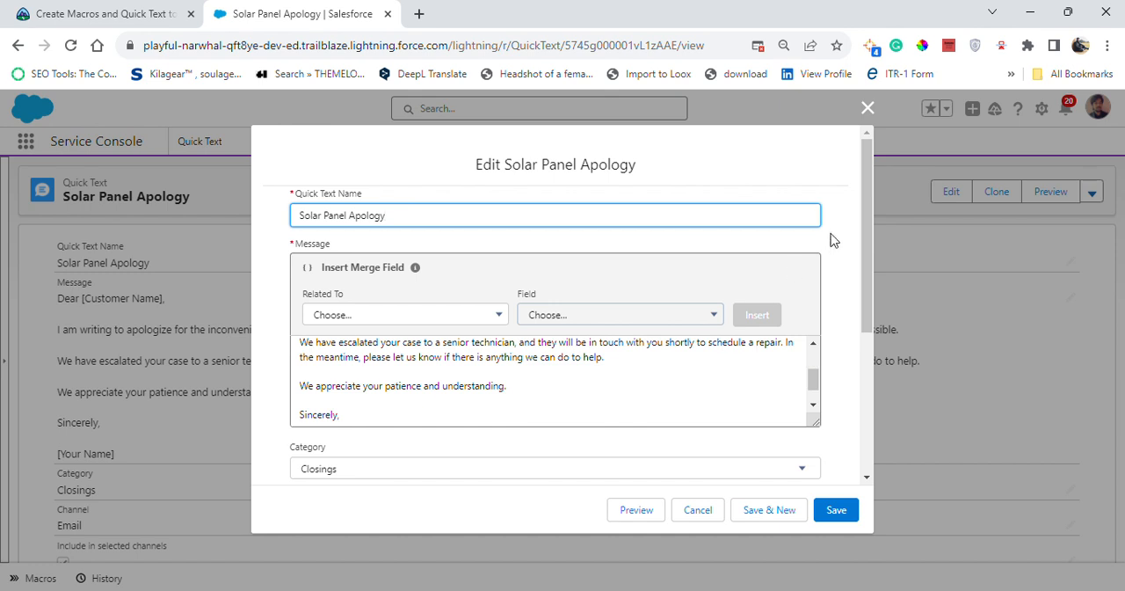
pyautogui.moveTo(876, 314); pyautogui.dragTo(866, 376)
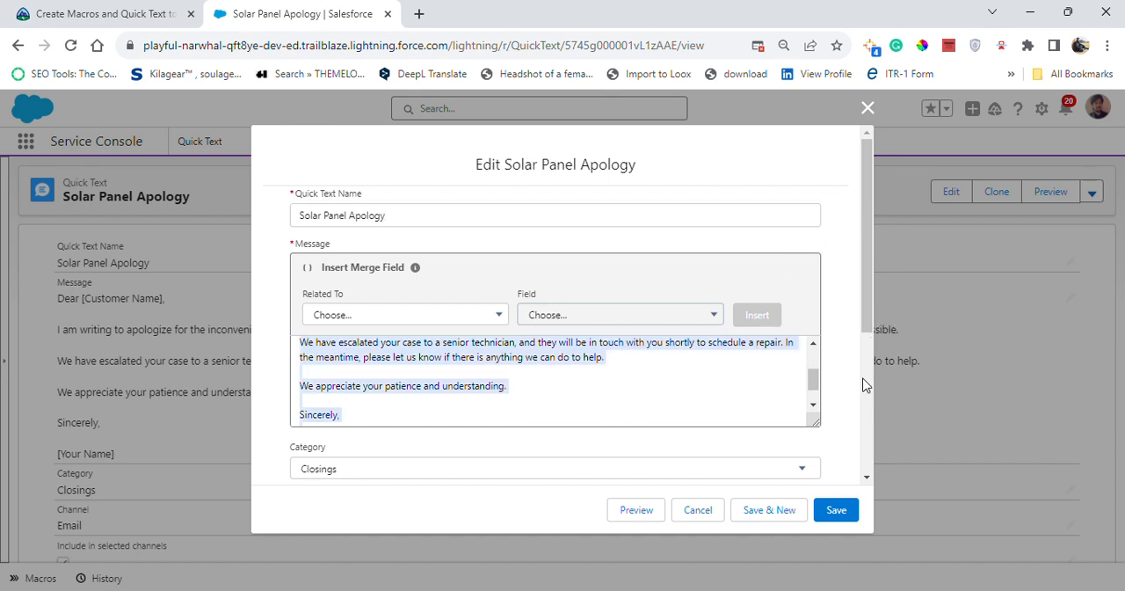
pyautogui.moveTo(868, 331); pyautogui.dragTo(839, 466)
pyautogui.click(615, 212)
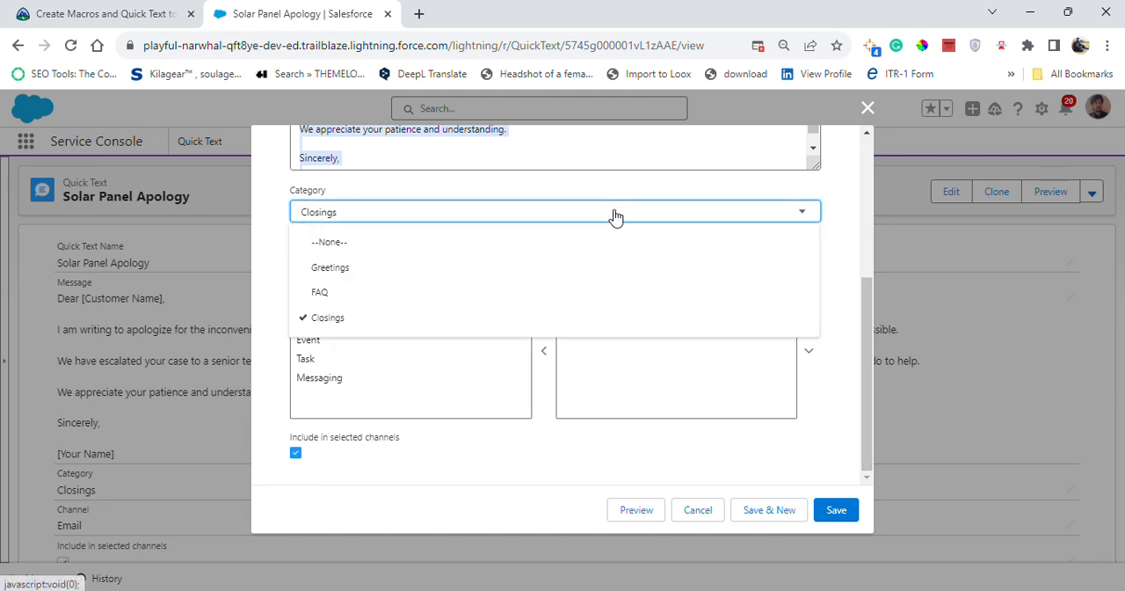
pyautogui.click(350, 267)
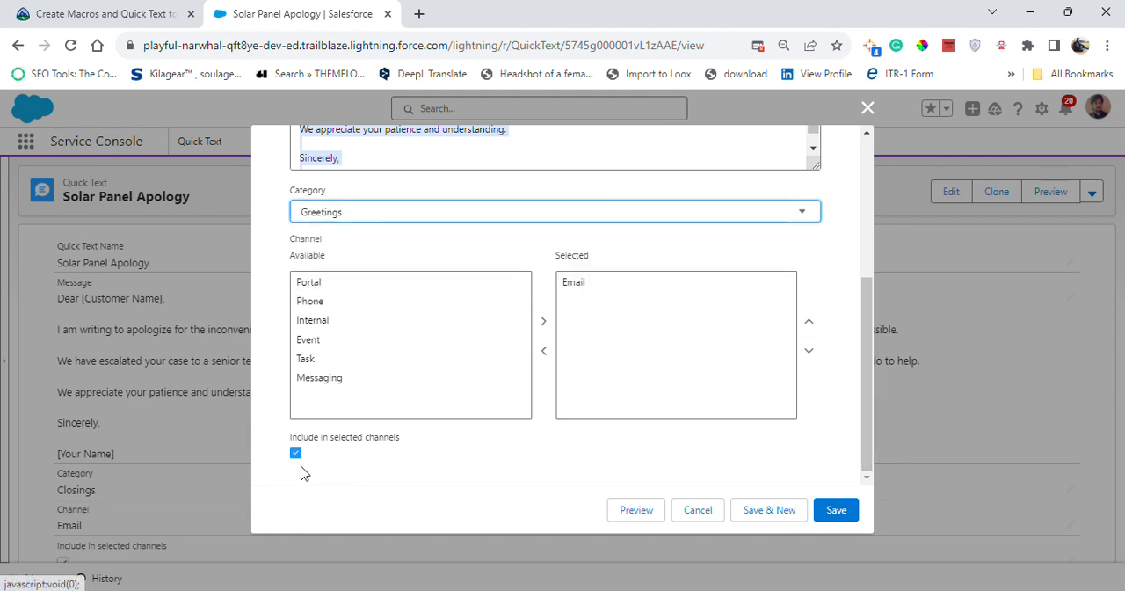
pyautogui.scroll(5, 334, 470)
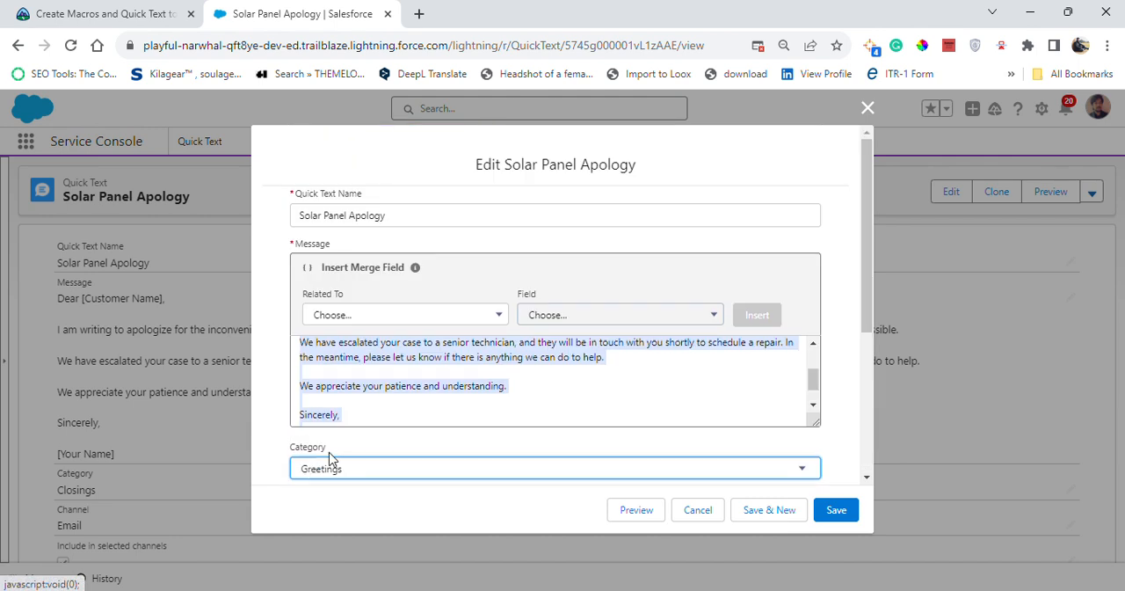
# Examine Trailhead's sample quick text and the challenge requirements, then return to the Solar Panel Apology record
pyautogui.click(123, 17)
pyautogui.scroll(-20, 466, 451)
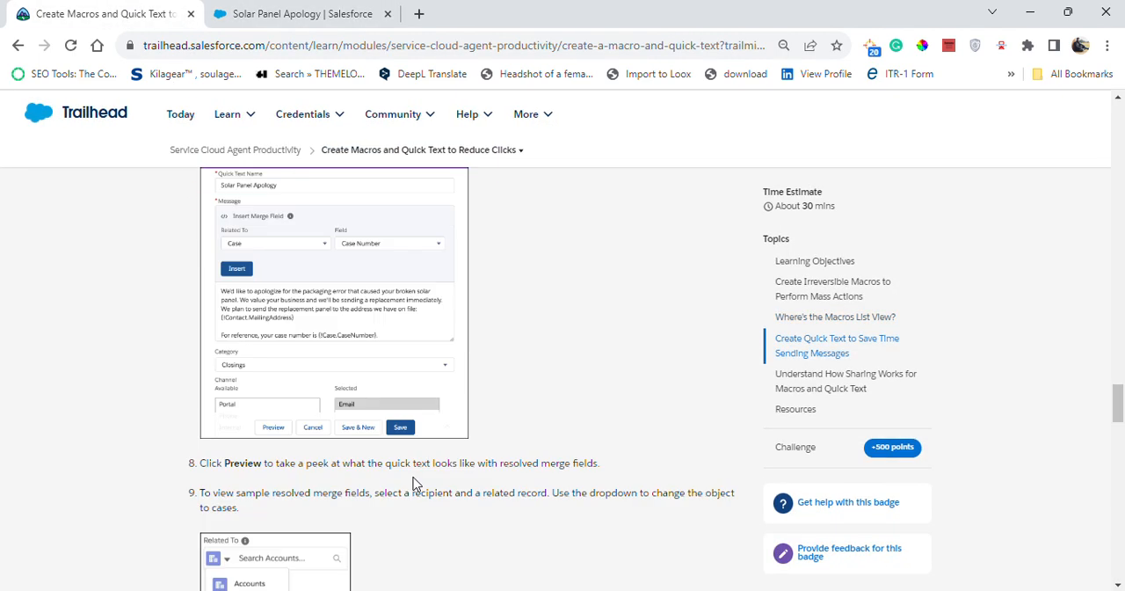
pyautogui.scroll(-4, 299, 438)
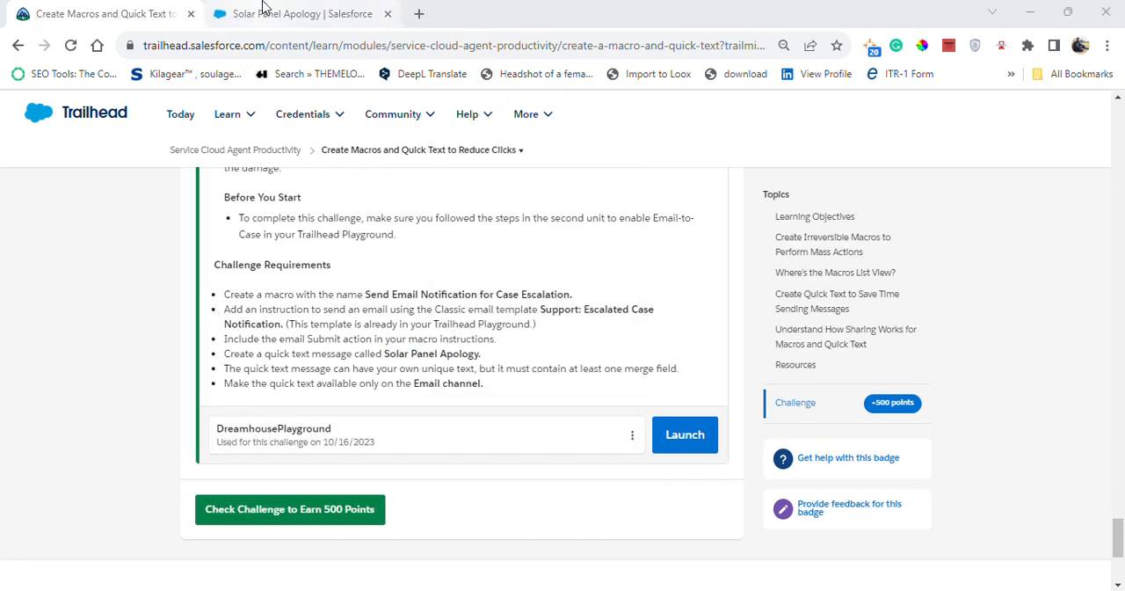
pyautogui.click(298, 14)
# Insert the Case Number merge field from Case after "Sincerely," in the Solar Panel Apology message and save the quick text
pyautogui.click(937, 192)
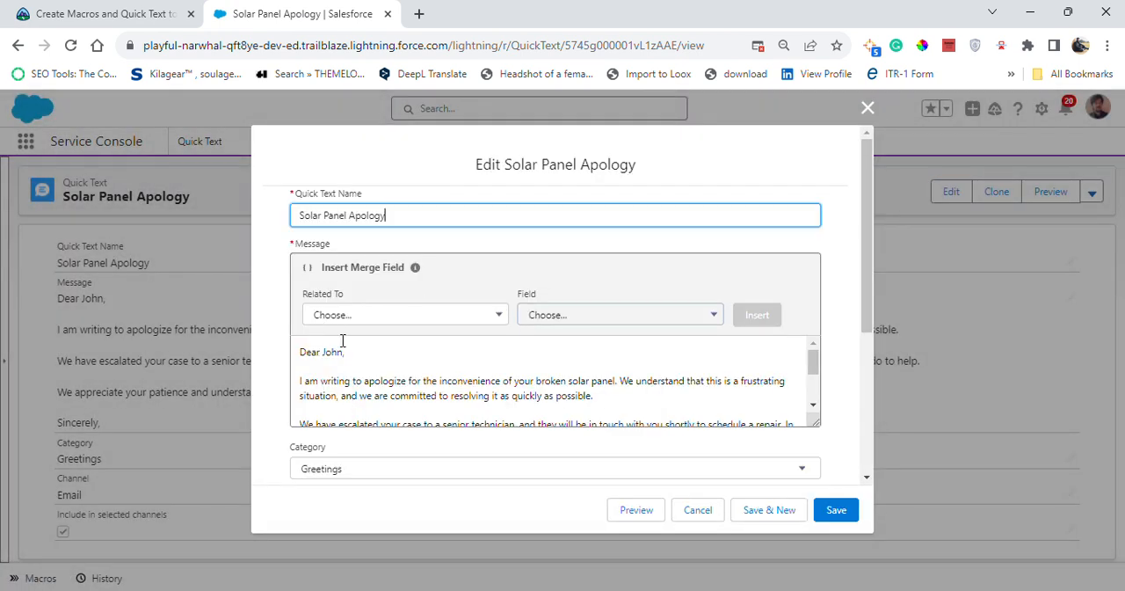
pyautogui.click(377, 317)
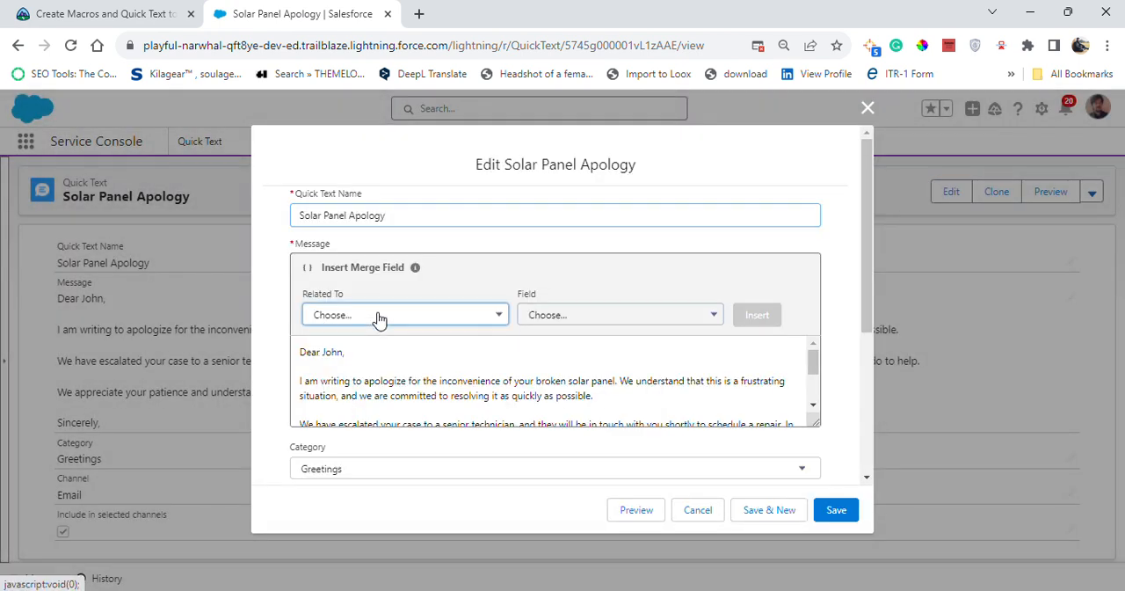
pyautogui.click(371, 362)
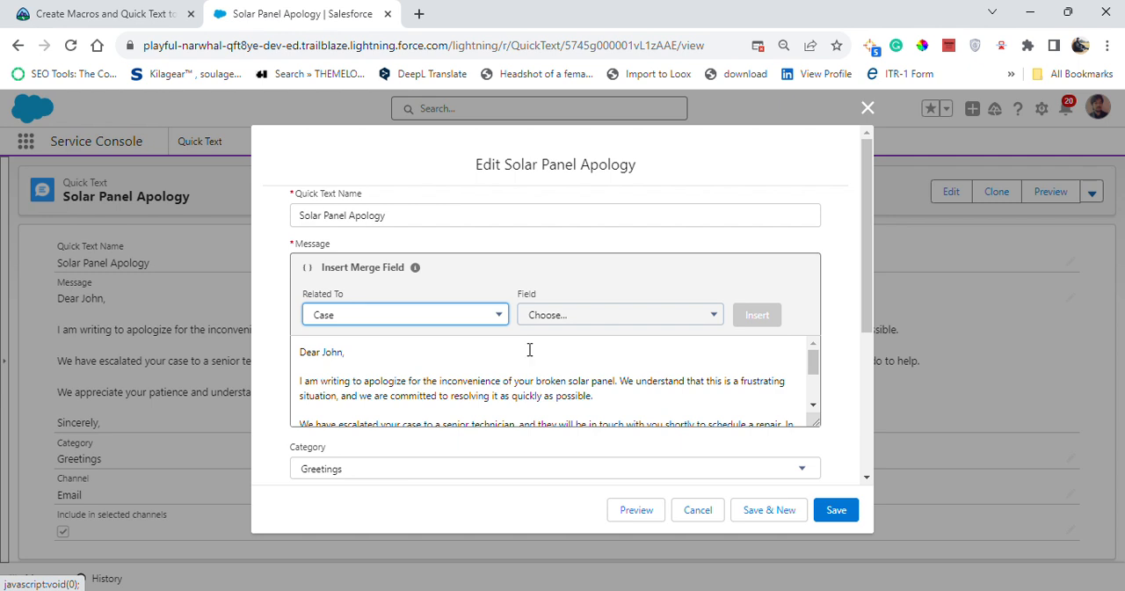
pyautogui.click(620, 320)
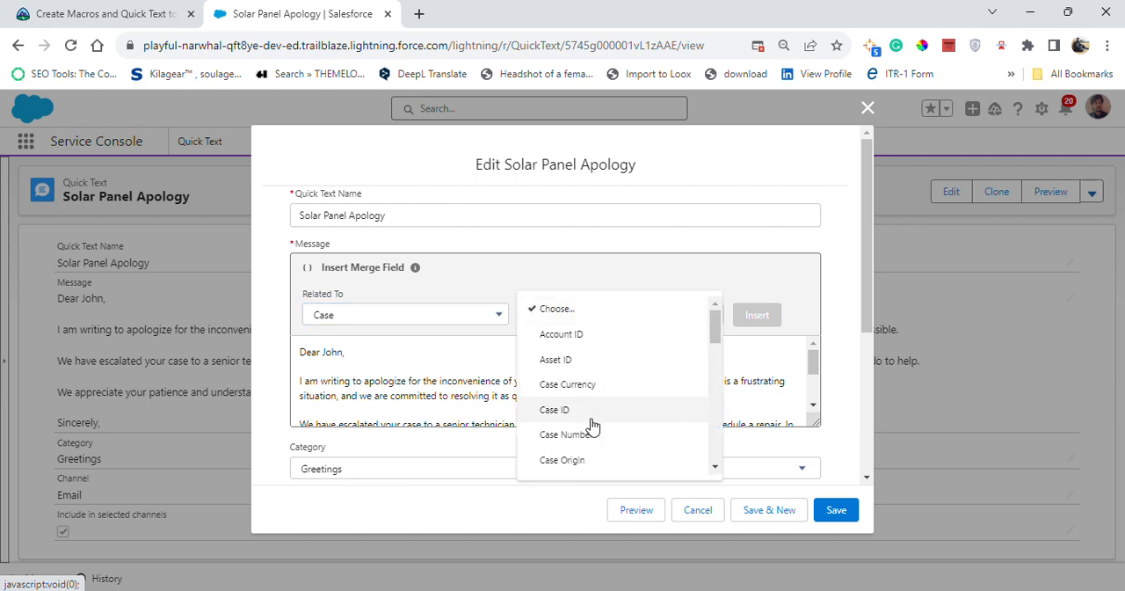
pyautogui.click(589, 436)
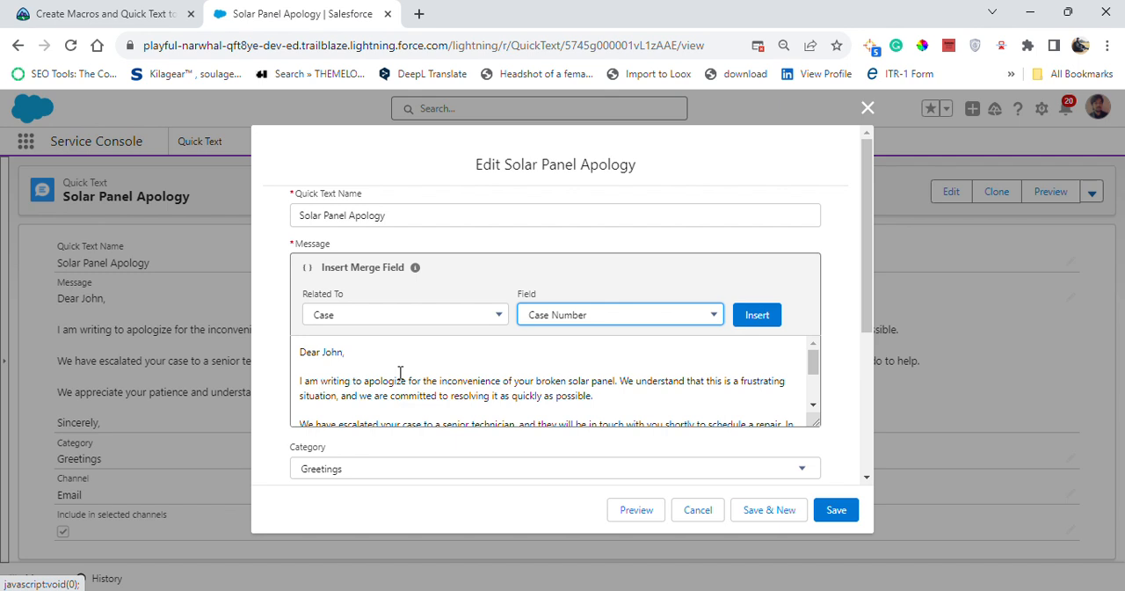
pyautogui.click(767, 322)
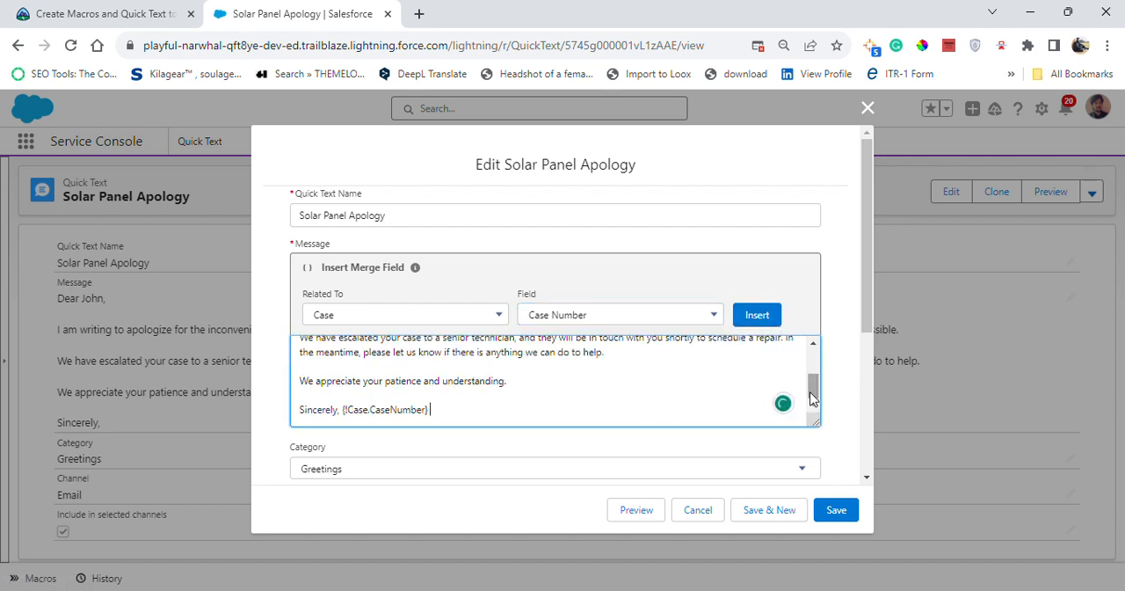
pyautogui.moveTo(810, 397); pyautogui.dragTo(806, 422)
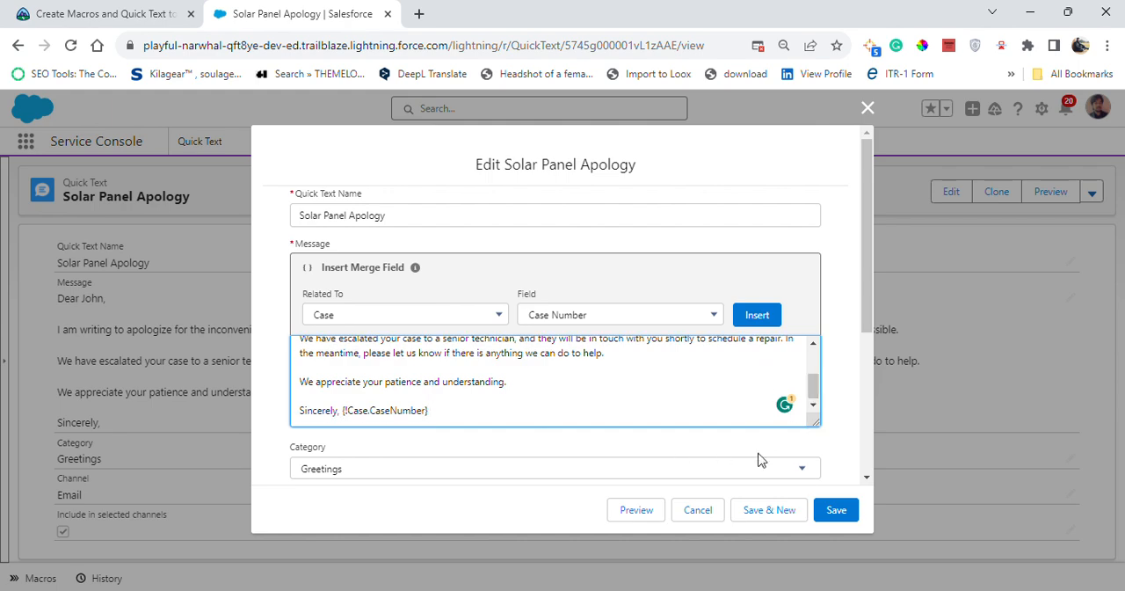
pyautogui.click(839, 510)
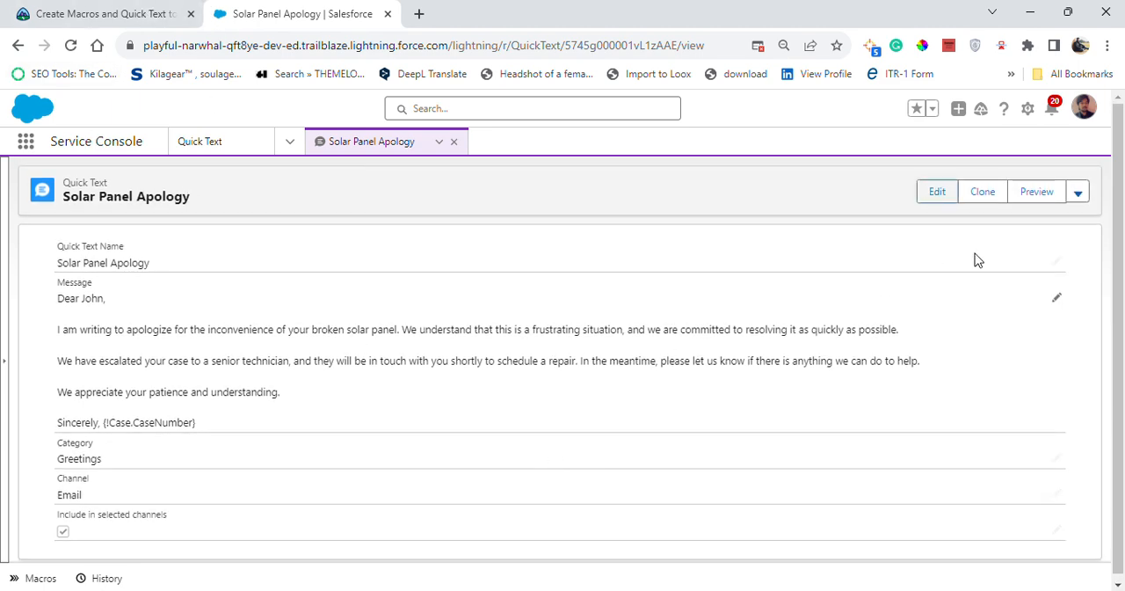
# Preview the quick text message with its case number merge field, then close the preview
pyautogui.click(1021, 190)
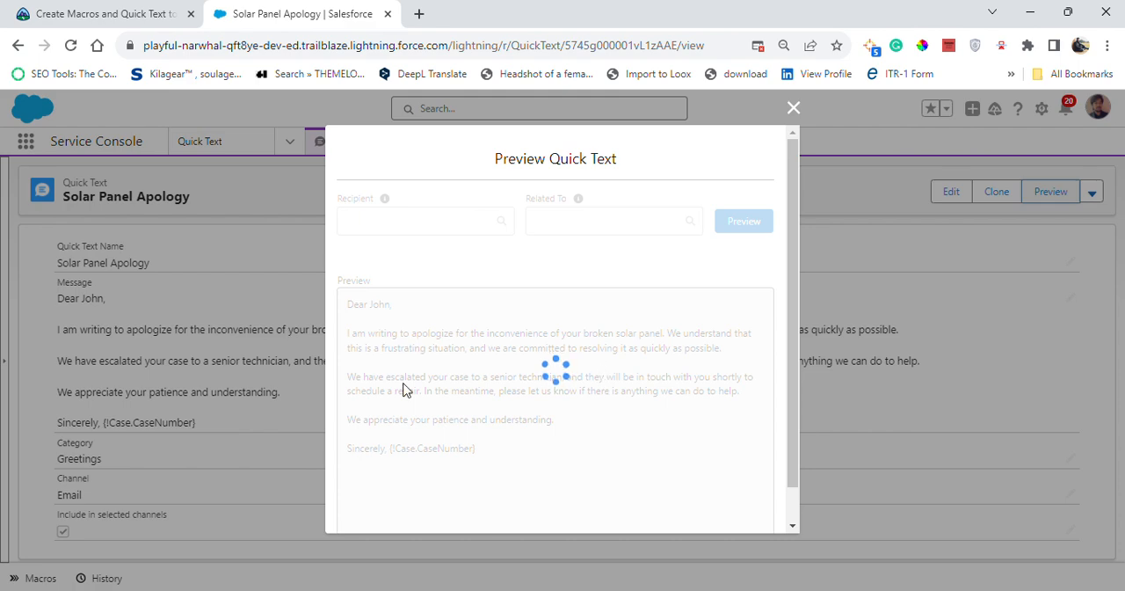
pyautogui.scroll(-1, 575, 409)
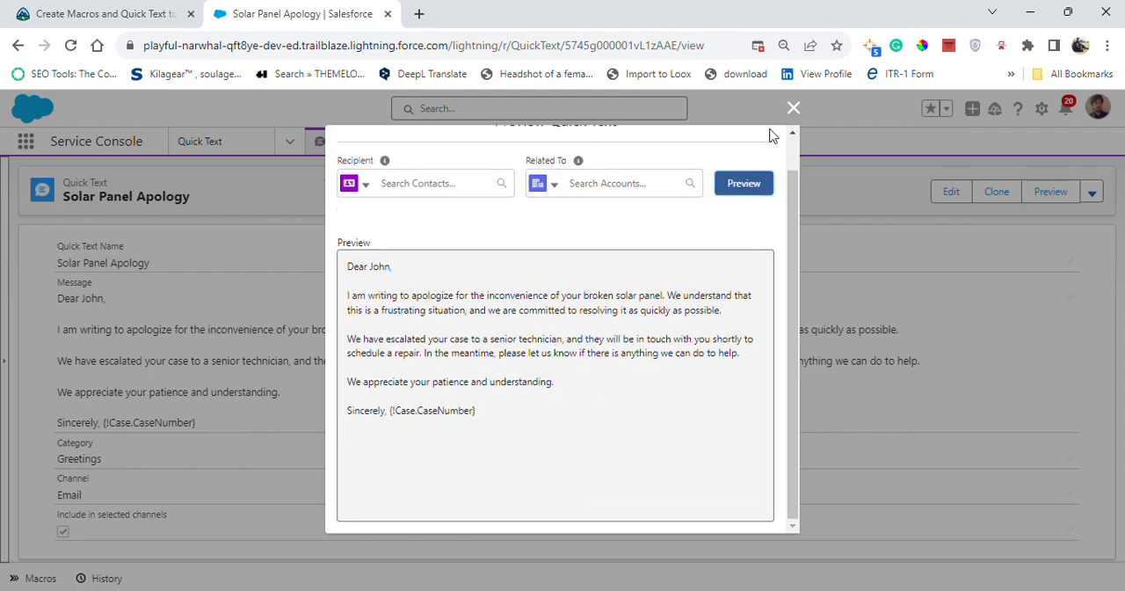
pyautogui.click(793, 108)
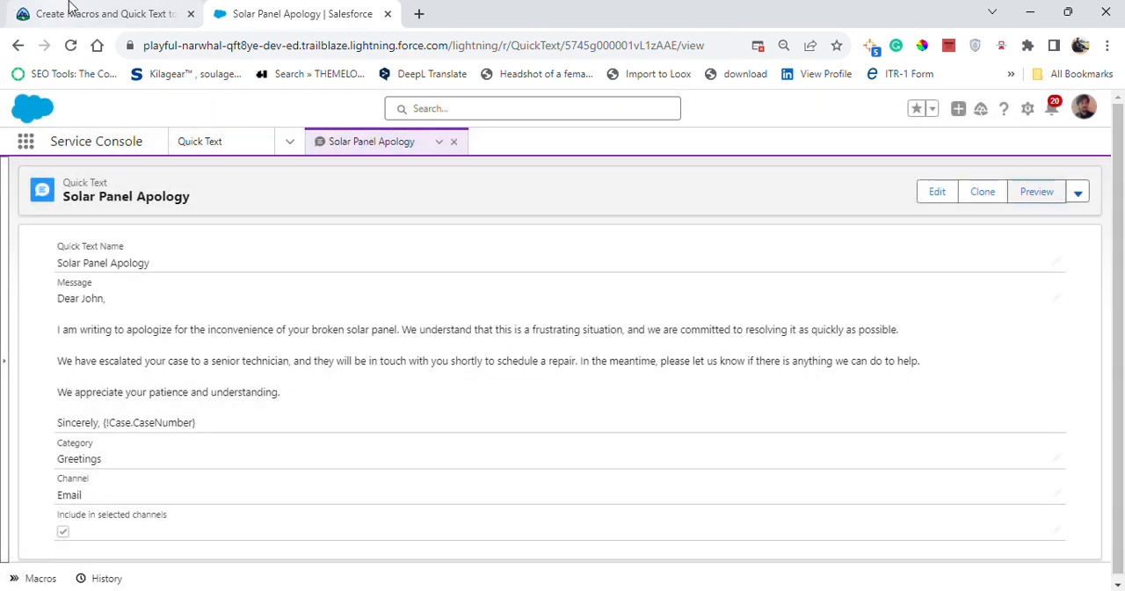
# Return to Trailhead, check the hands-on challenge again for the 500 points, and view the assessment result
pyautogui.click(71, 13)
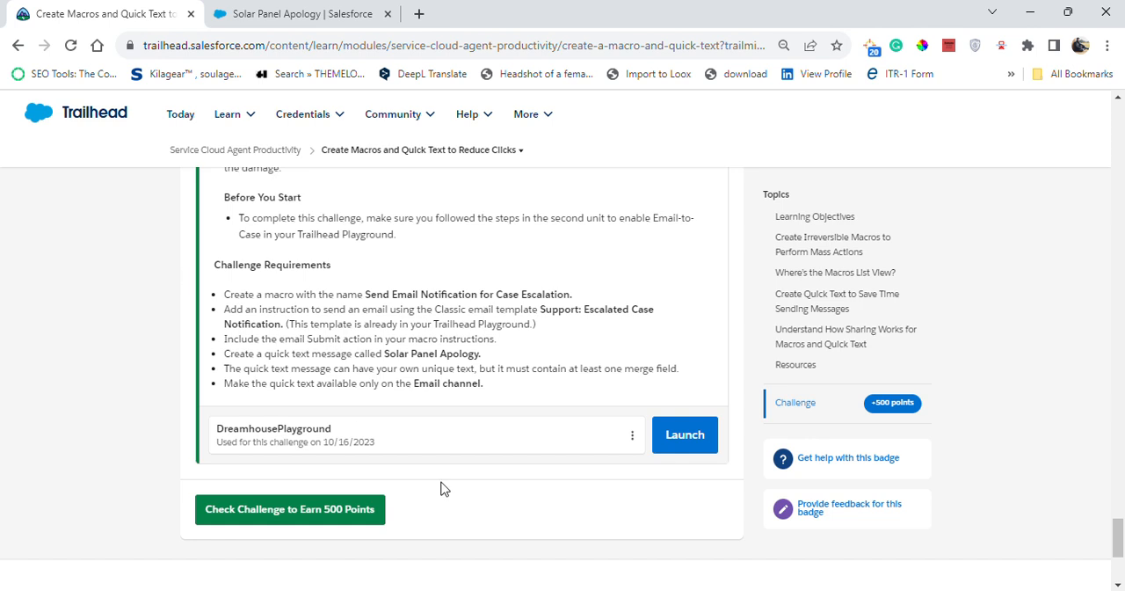
pyautogui.click(313, 519)
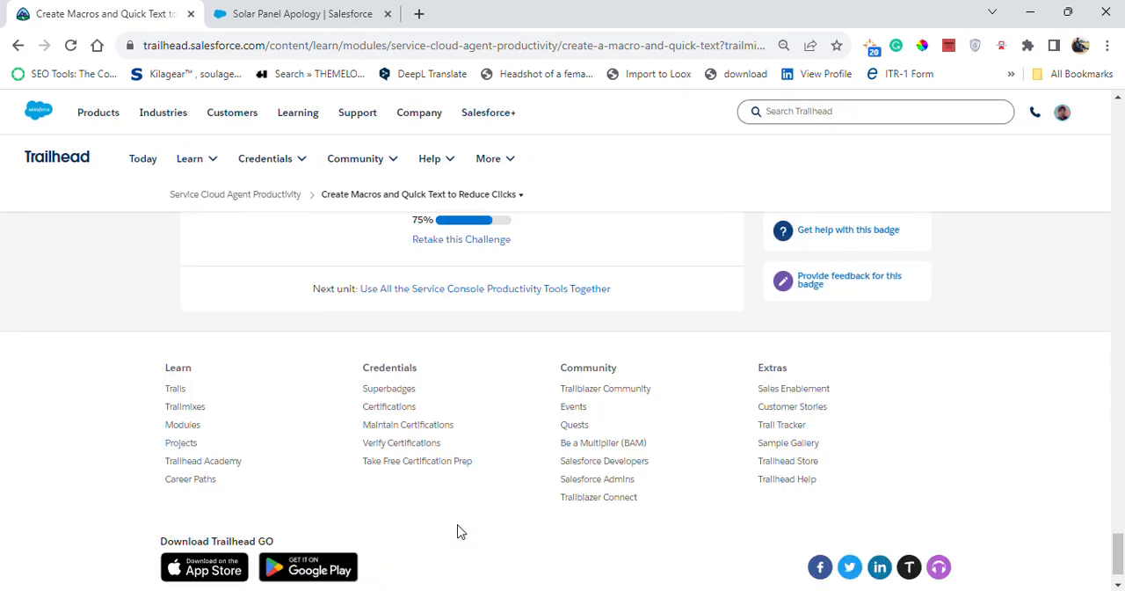
pyautogui.scroll(3, 467, 404)
pyautogui.scroll(2, 467, 360)
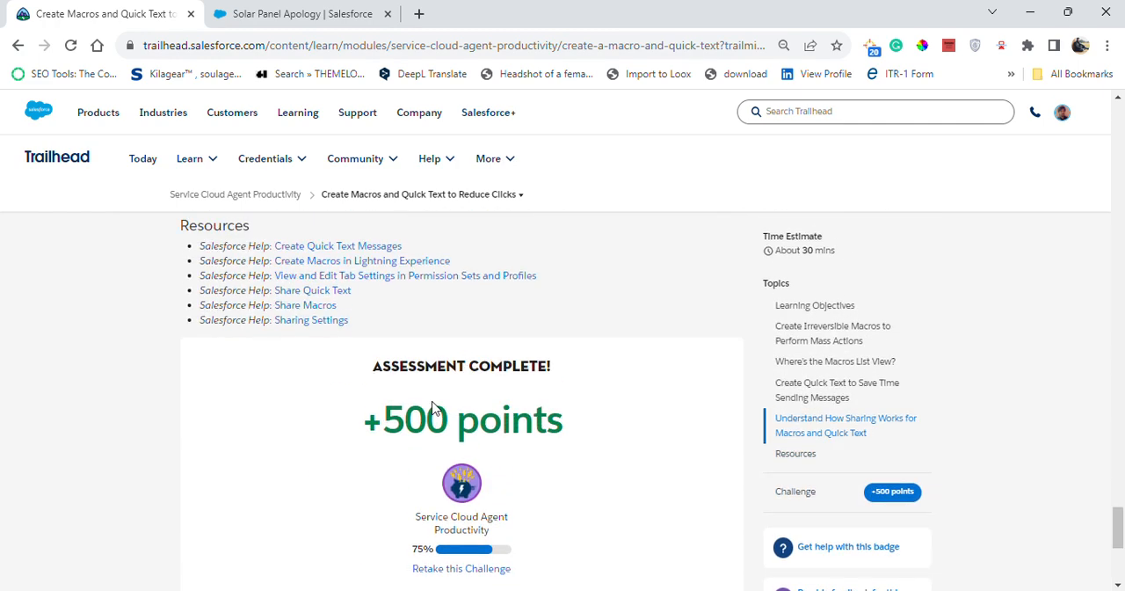